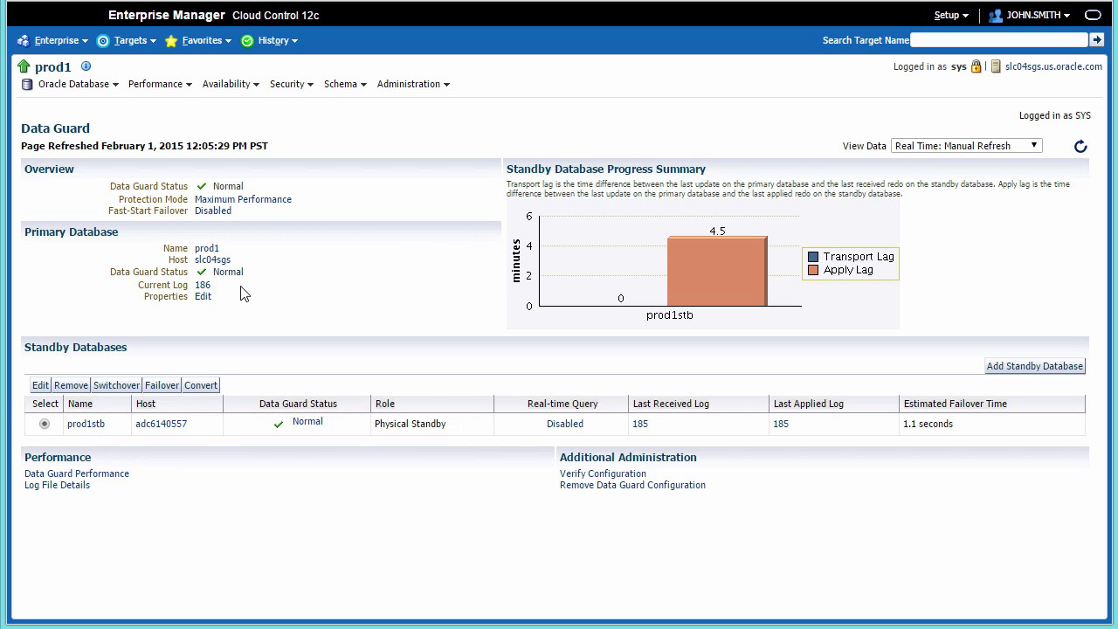
- Open the Availability menu from prod1's Data Guard status page
click(260, 91)
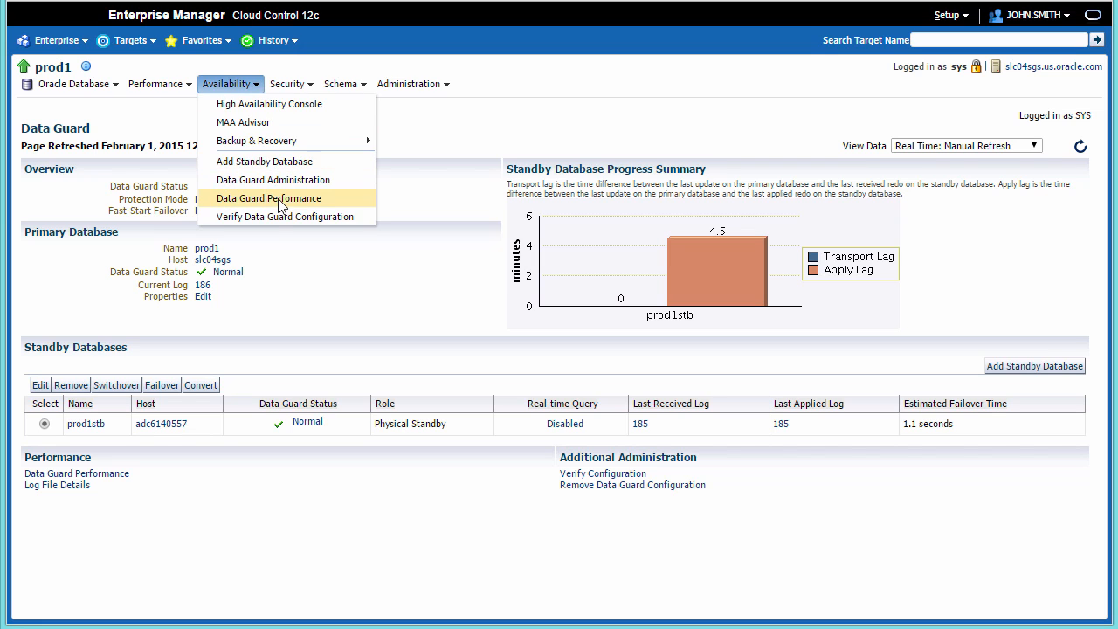
- Review prod1's Data Guard performance charts, then go to the Storage Registration page
click(277, 198)
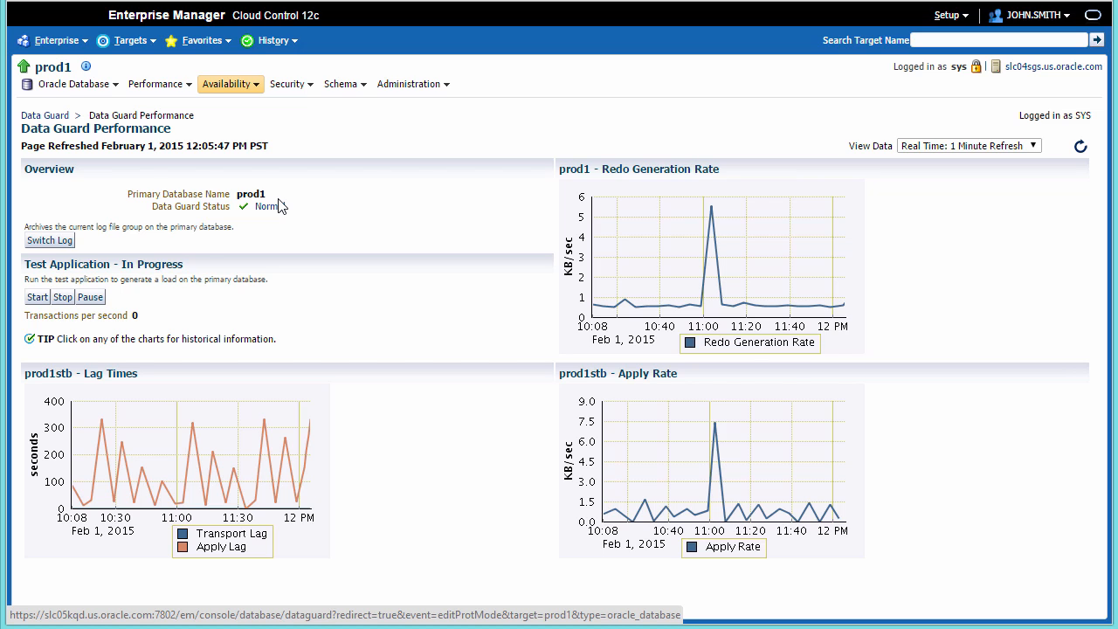
click(960, 16)
mouse_move(1005, 171)
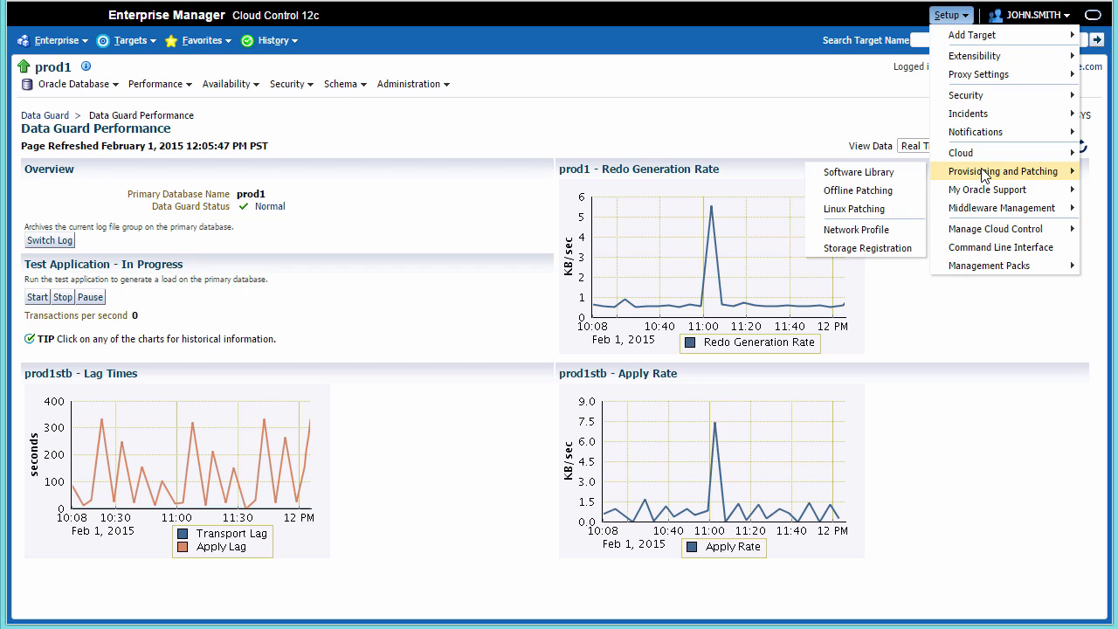
click(869, 248)
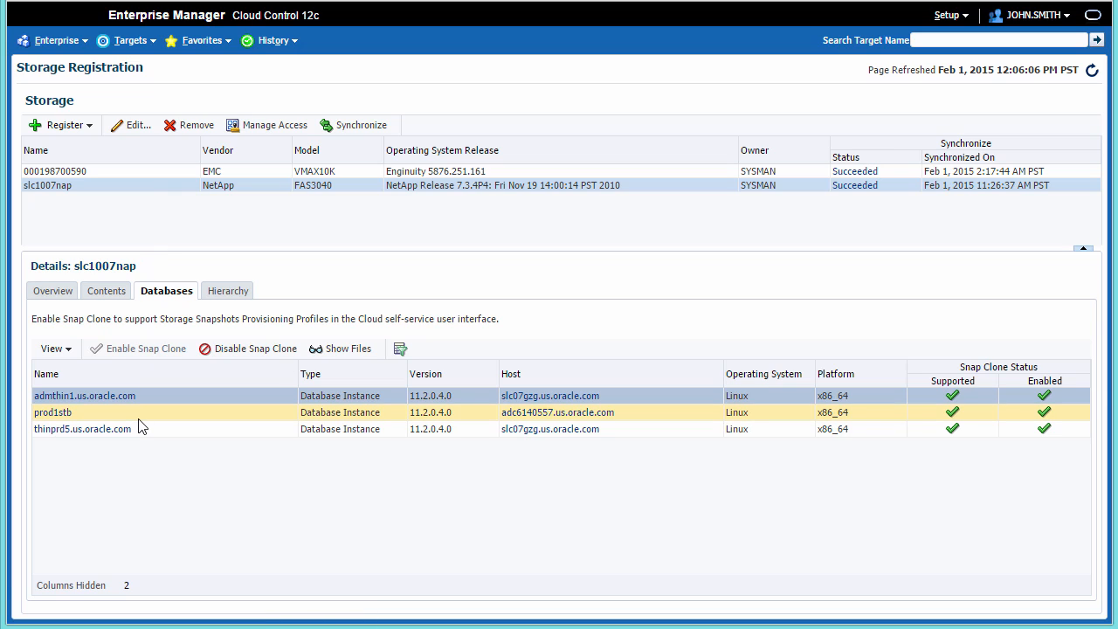
click(138, 419)
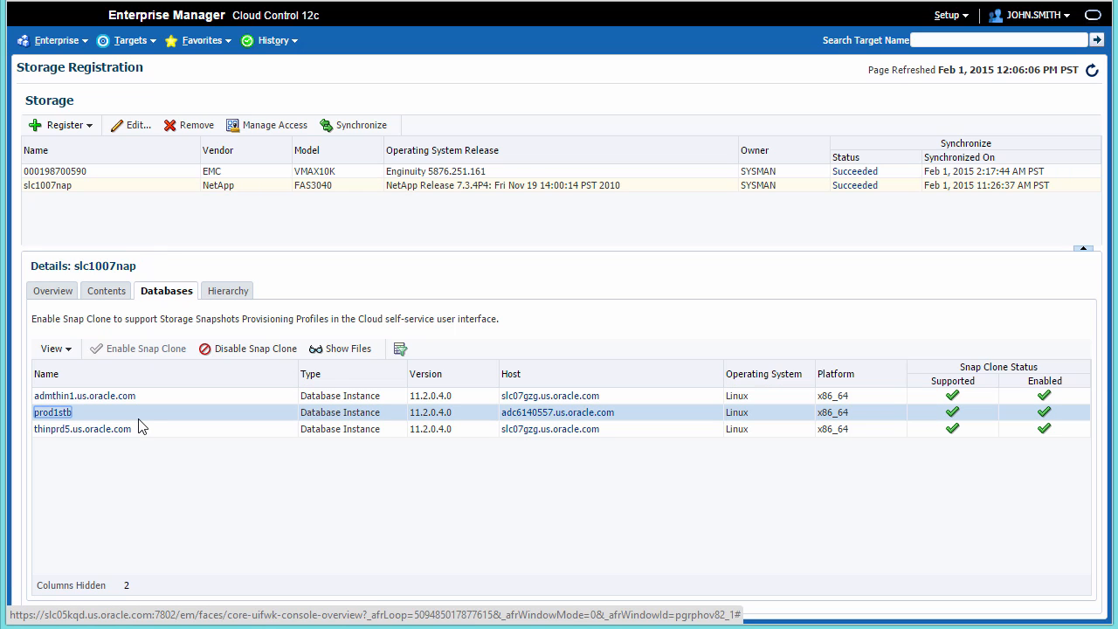
click(337, 349)
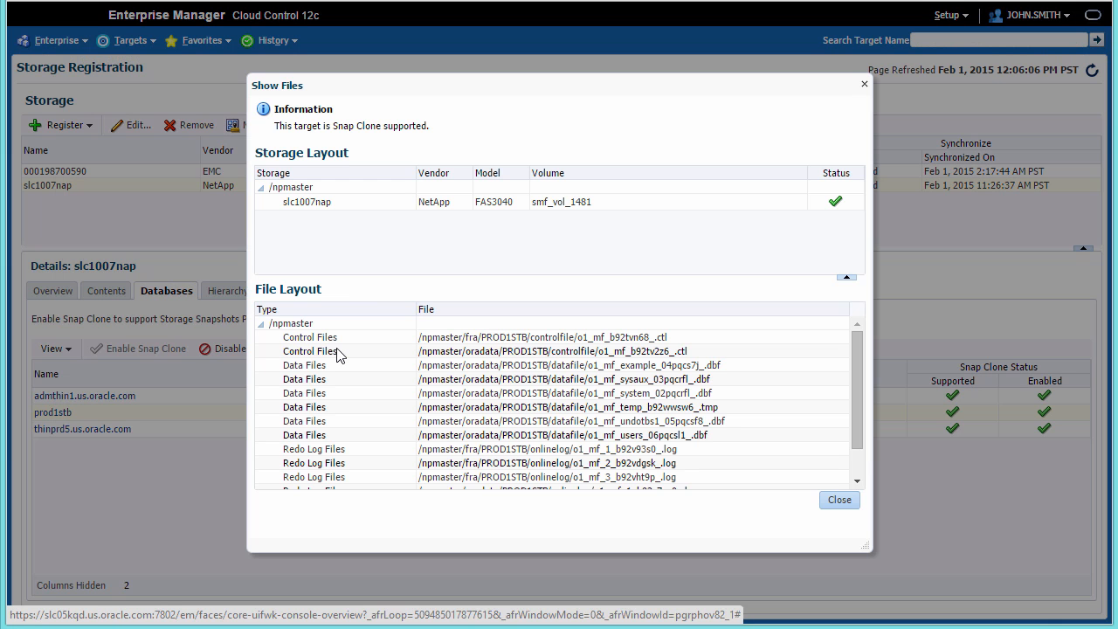
click(837, 504)
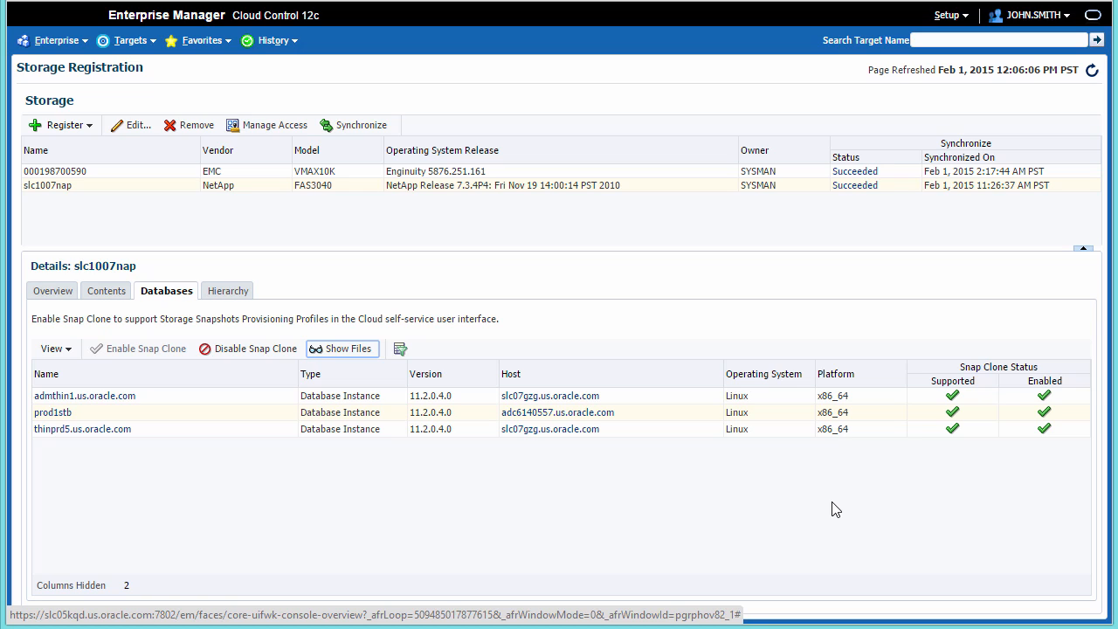
click(961, 15)
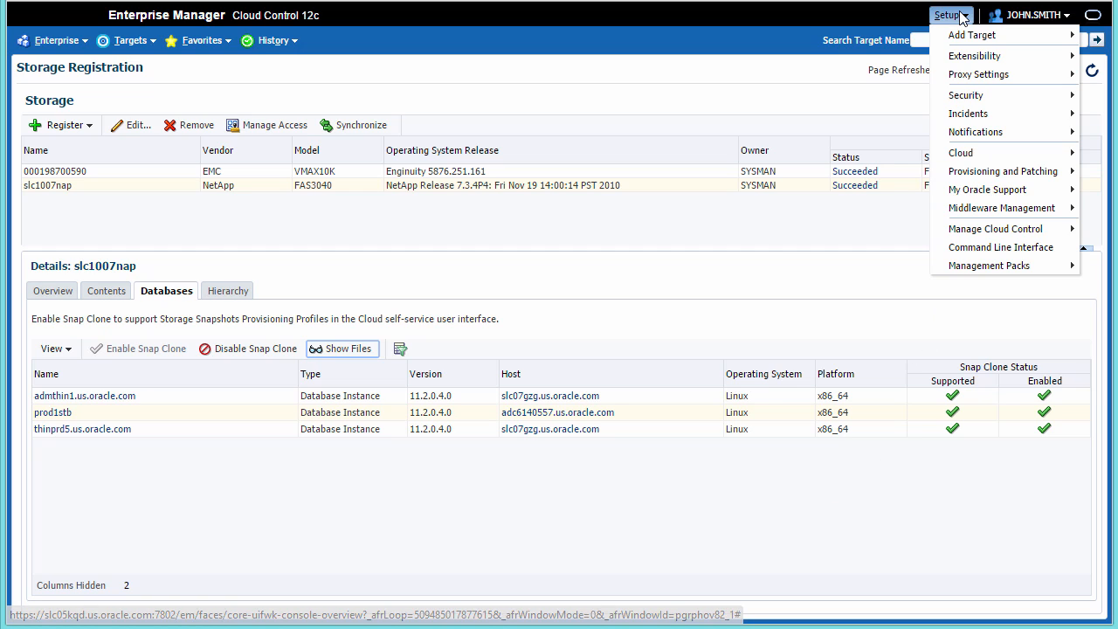
- Register the prod1stb standby as a test master database and list the data profiles
mouse_move(962, 155)
click(865, 172)
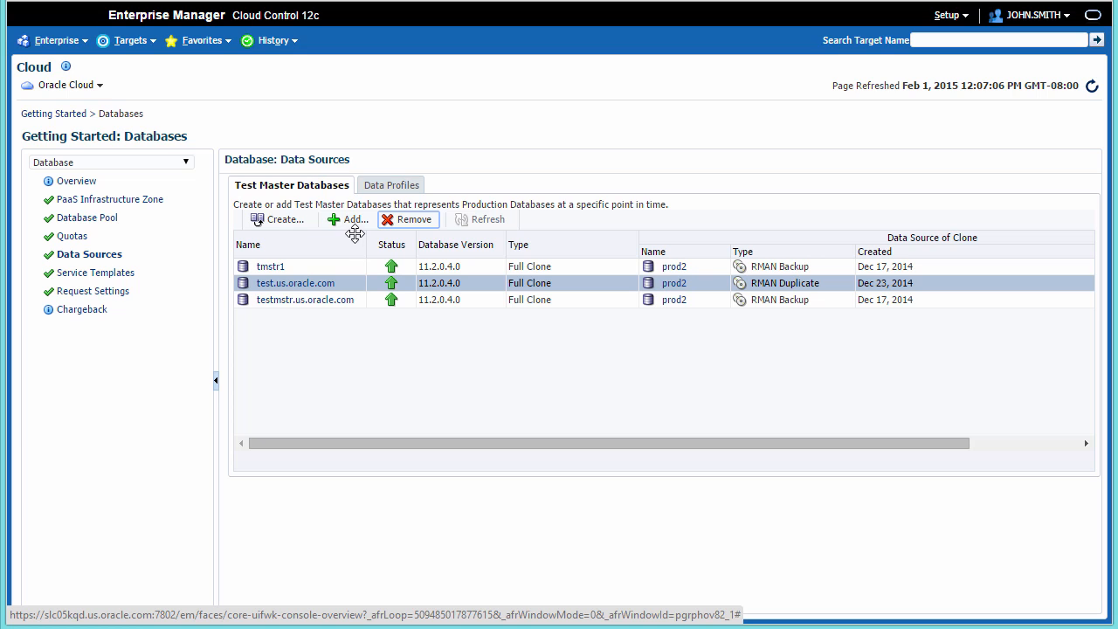
click(354, 220)
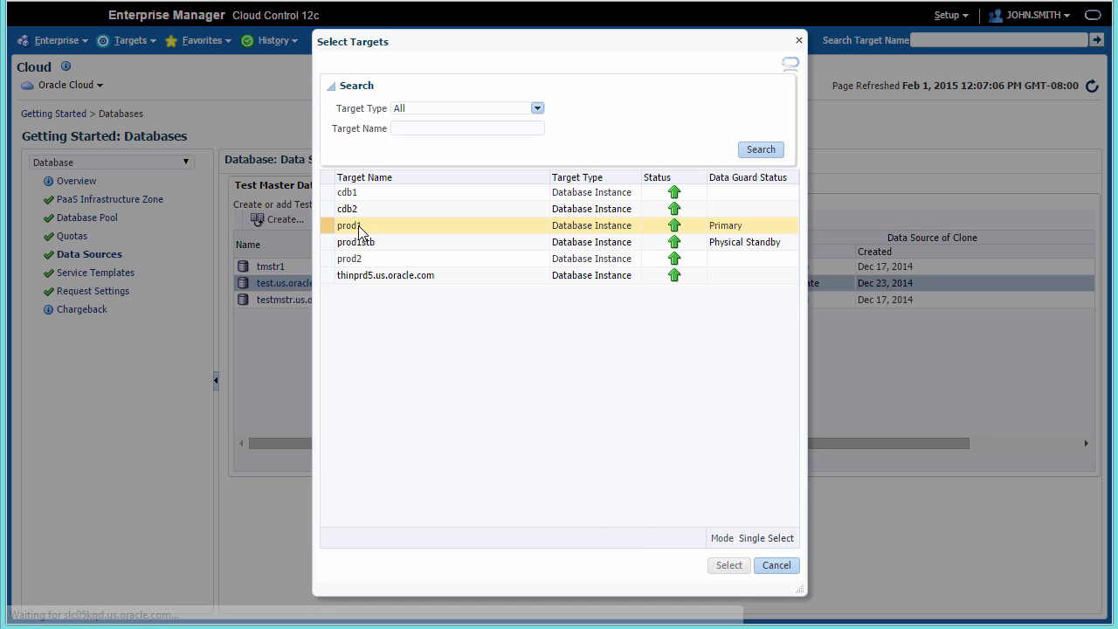
click(395, 252)
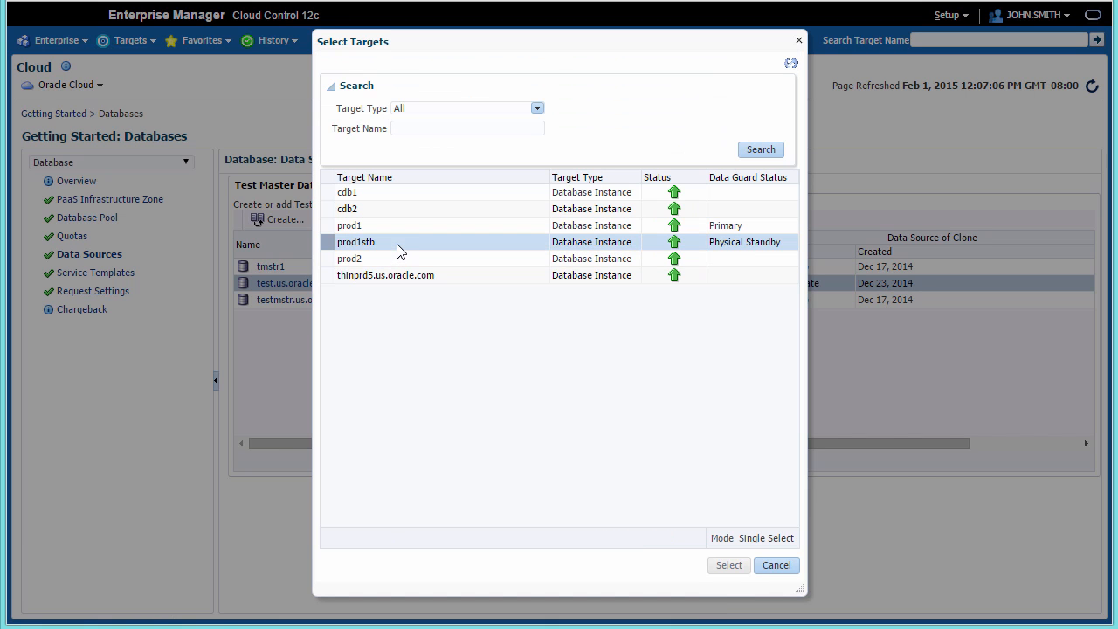
click(736, 570)
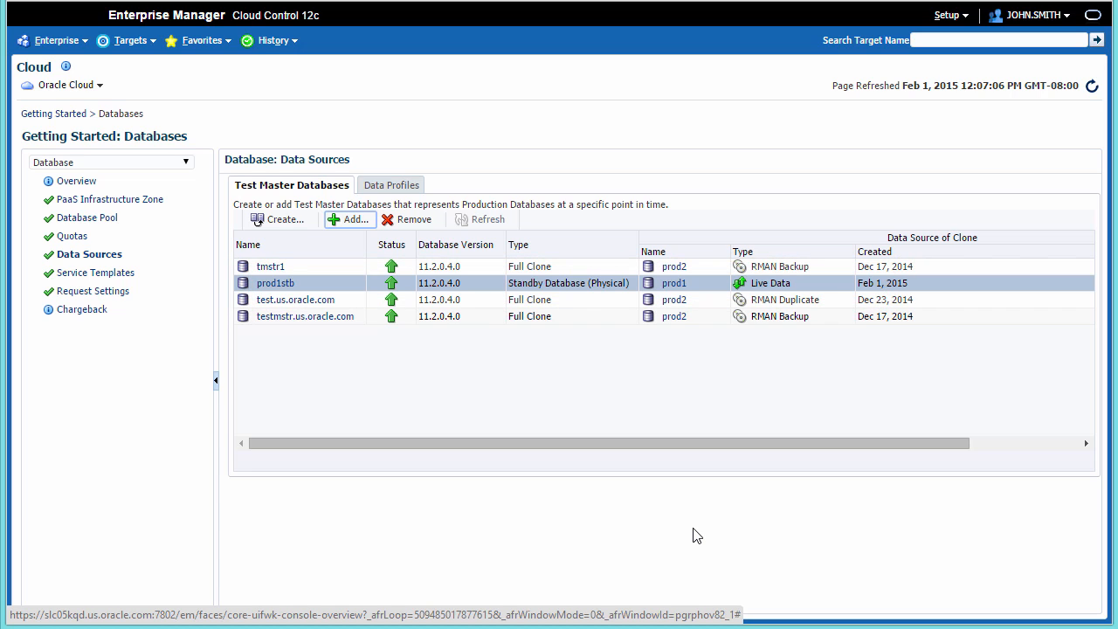
click(411, 185)
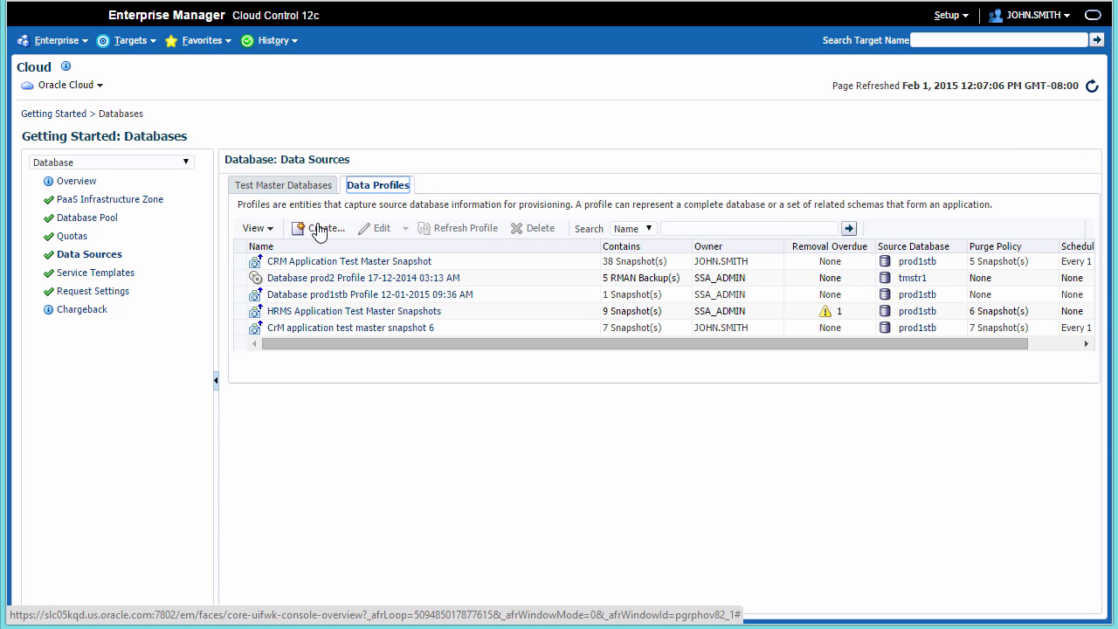
- Start a new profile with prod1stb as reference target, capturing structure and data as storage snapshots
click(319, 229)
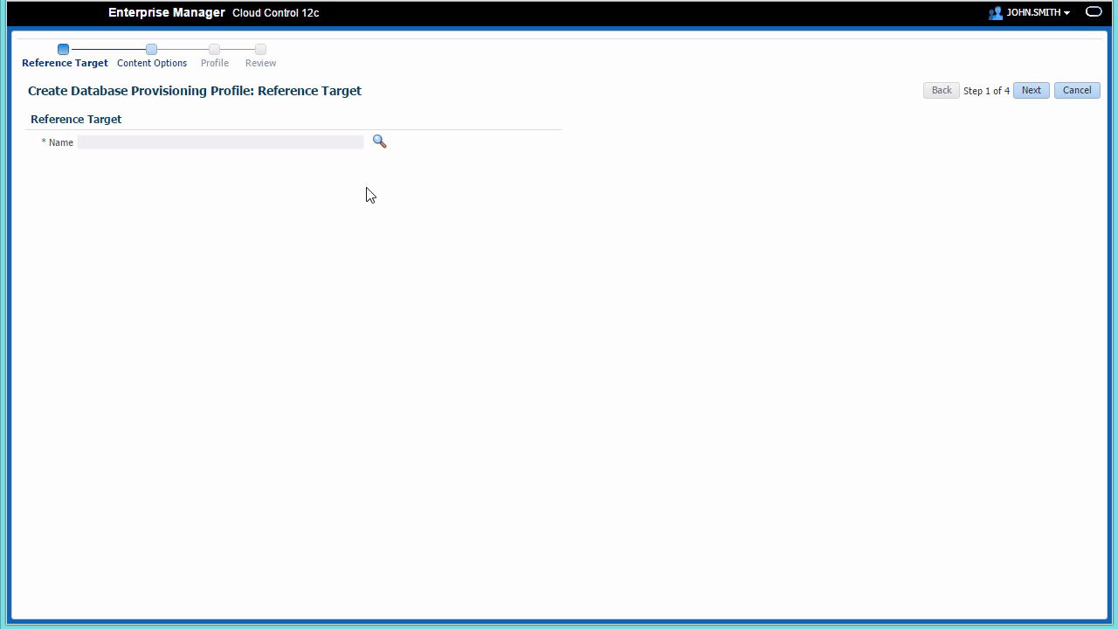
click(379, 143)
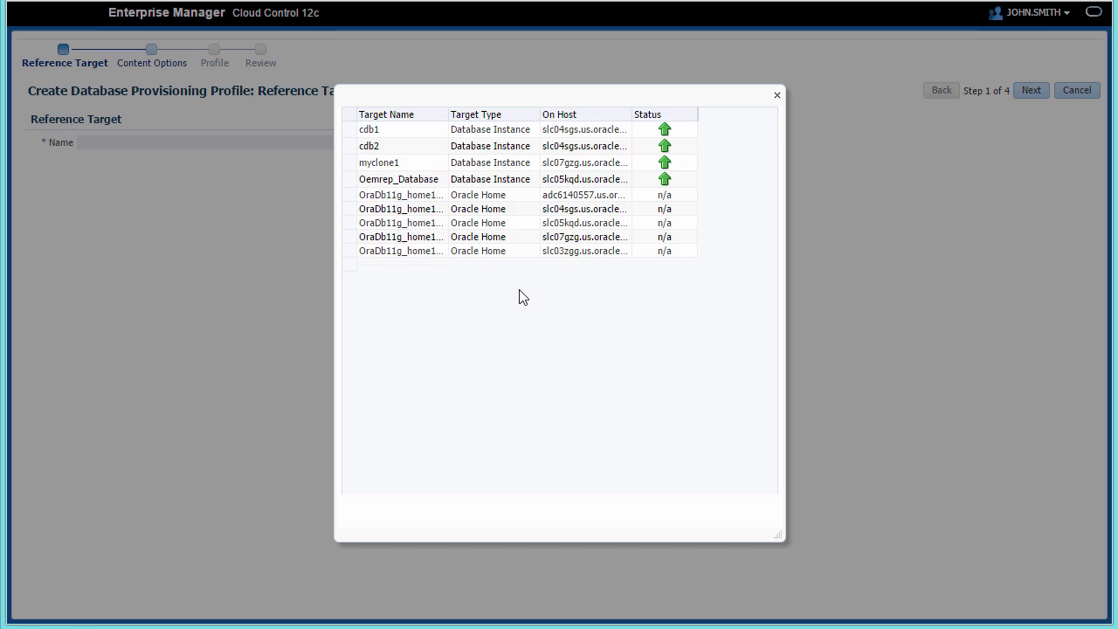
drag(773, 361, 770, 432)
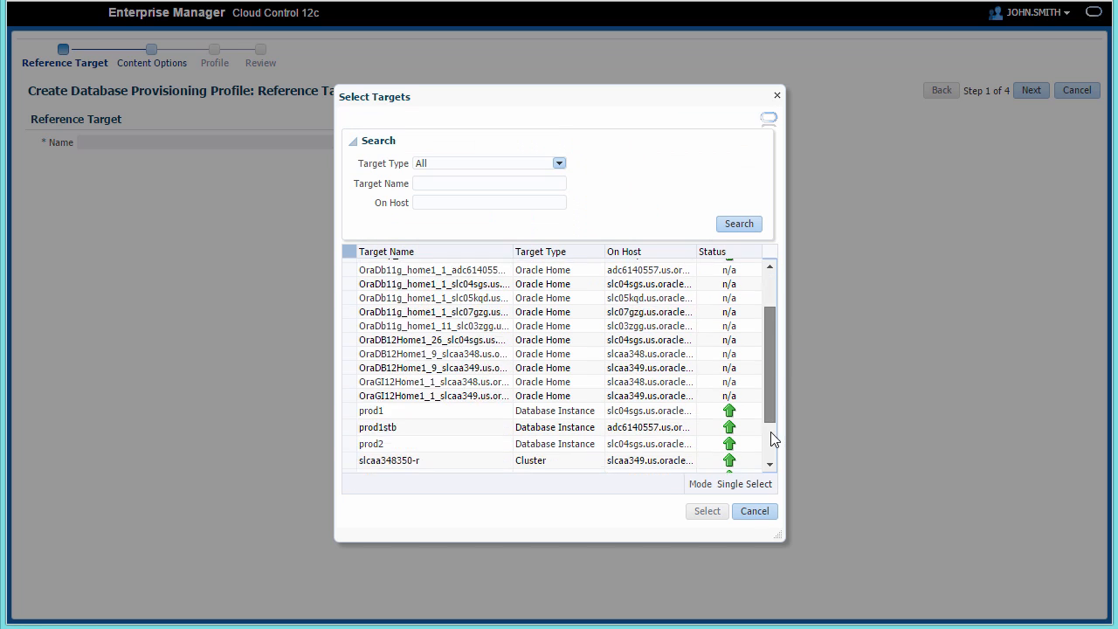
click(487, 372)
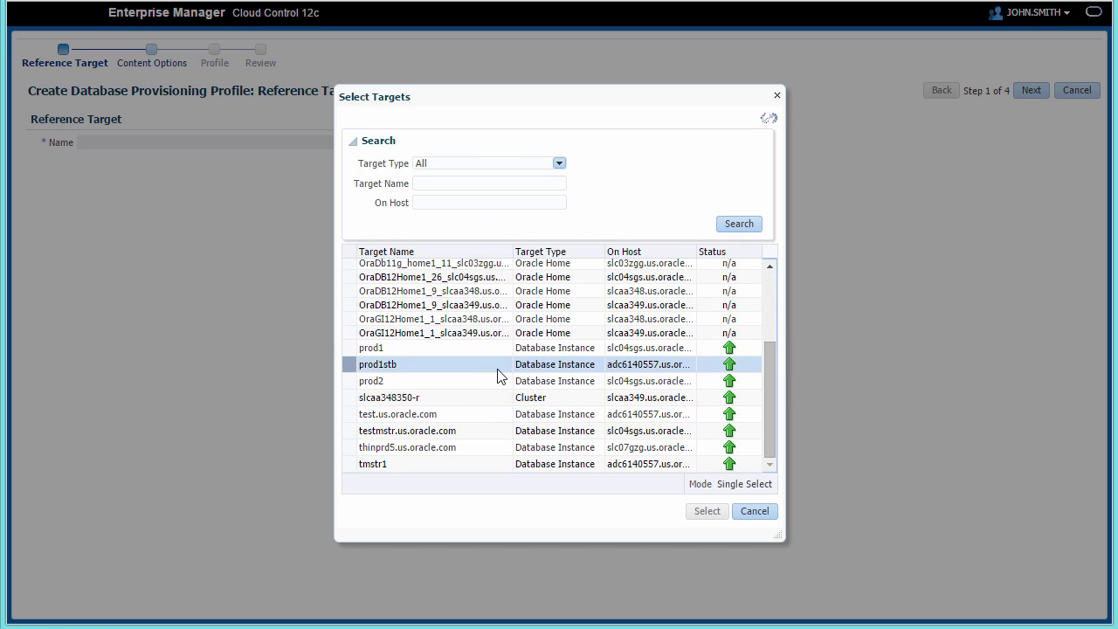
click(709, 514)
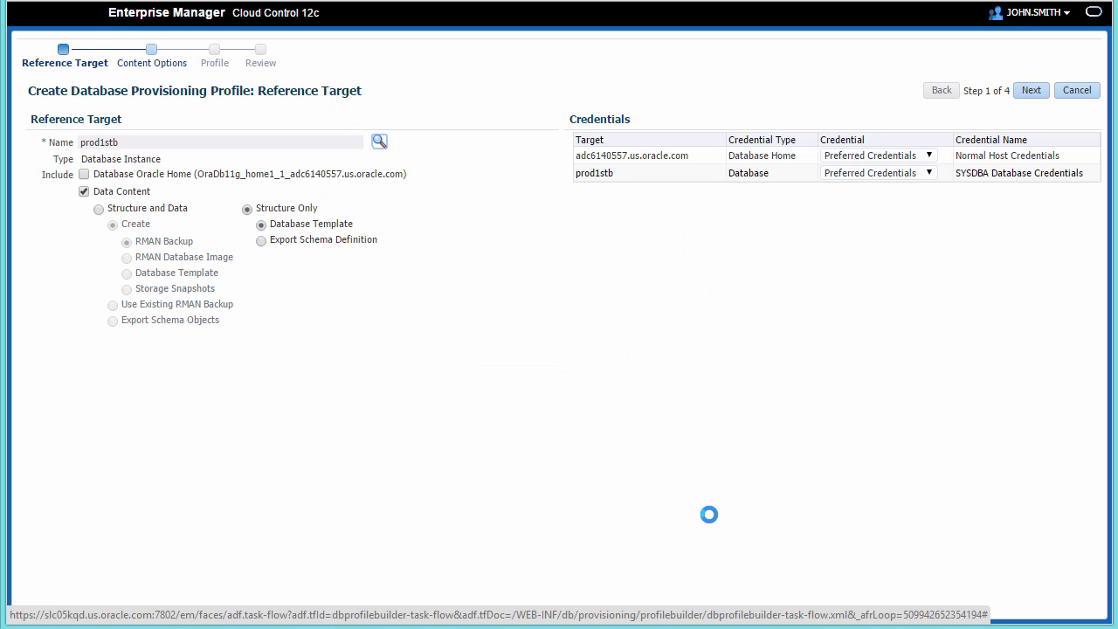
click(97, 209)
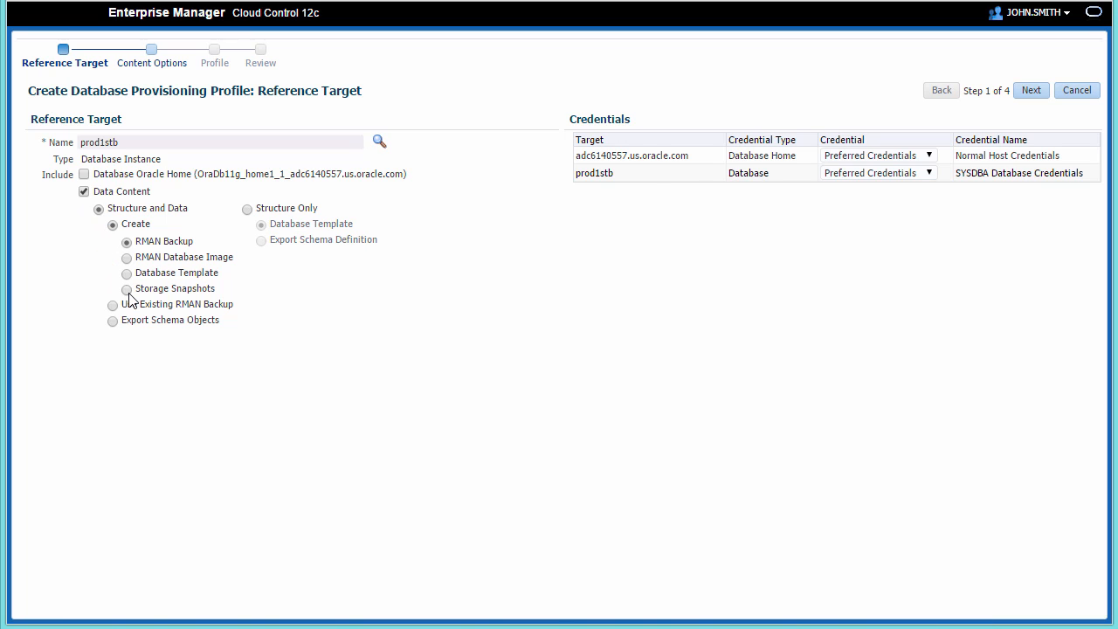
click(127, 292)
- Use named credentials for host and database, choosing SYS_STBY for prod1stb
click(930, 156)
click(913, 186)
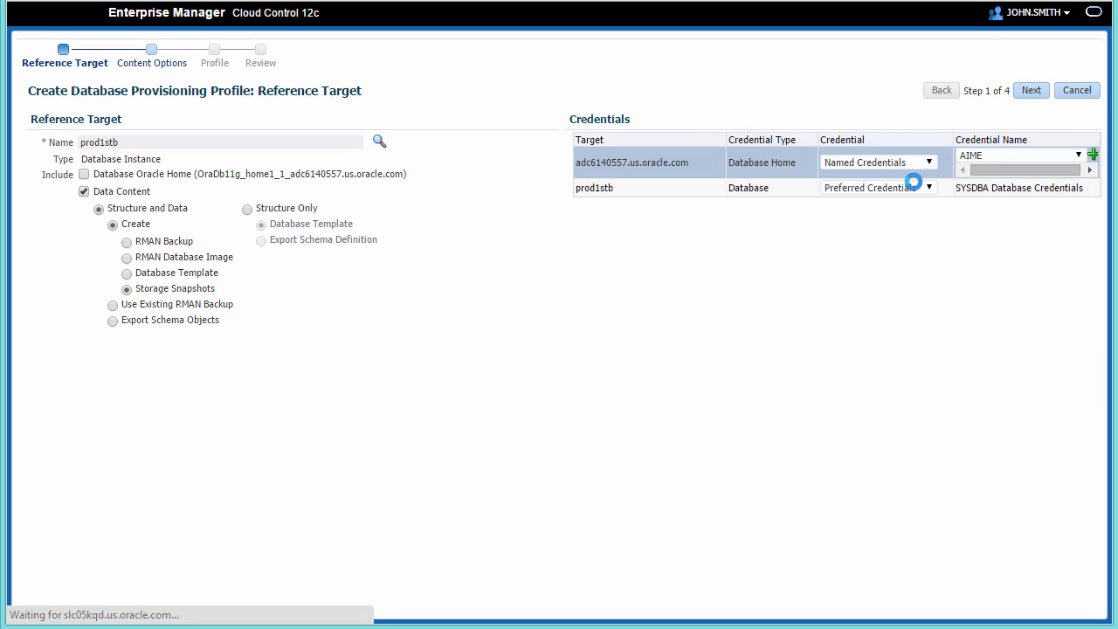
click(921, 187)
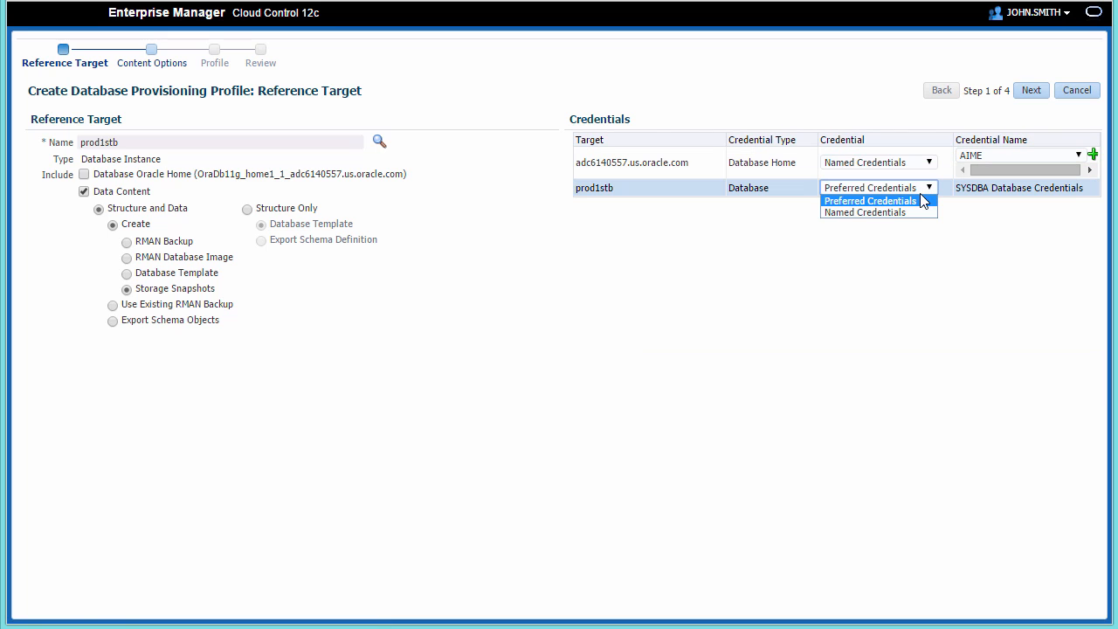
click(905, 215)
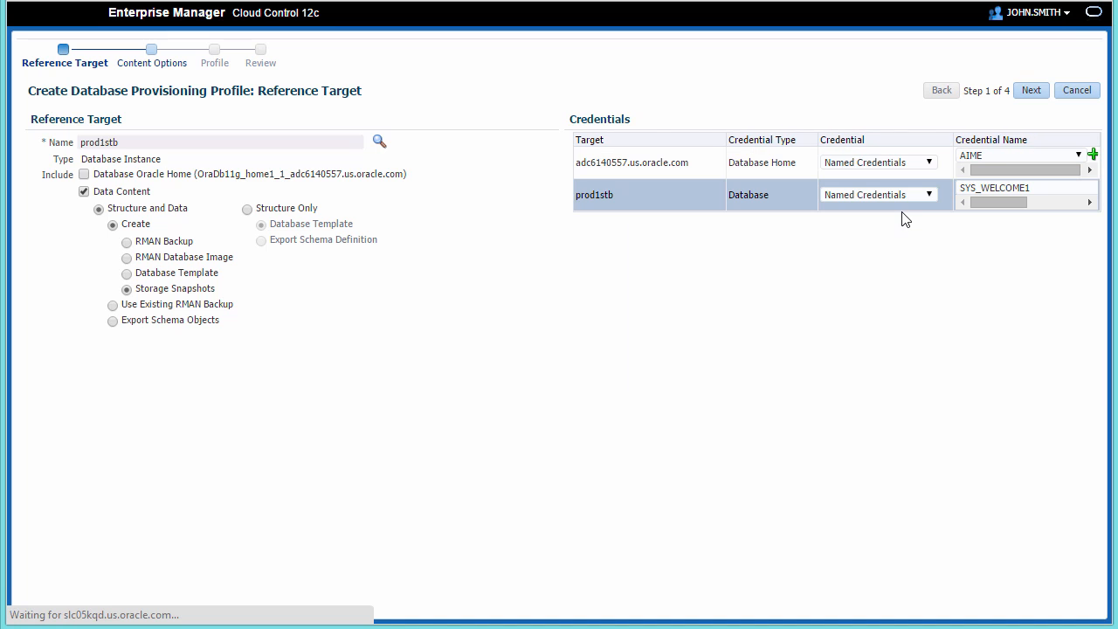
drag(986, 201, 1079, 203)
click(1076, 189)
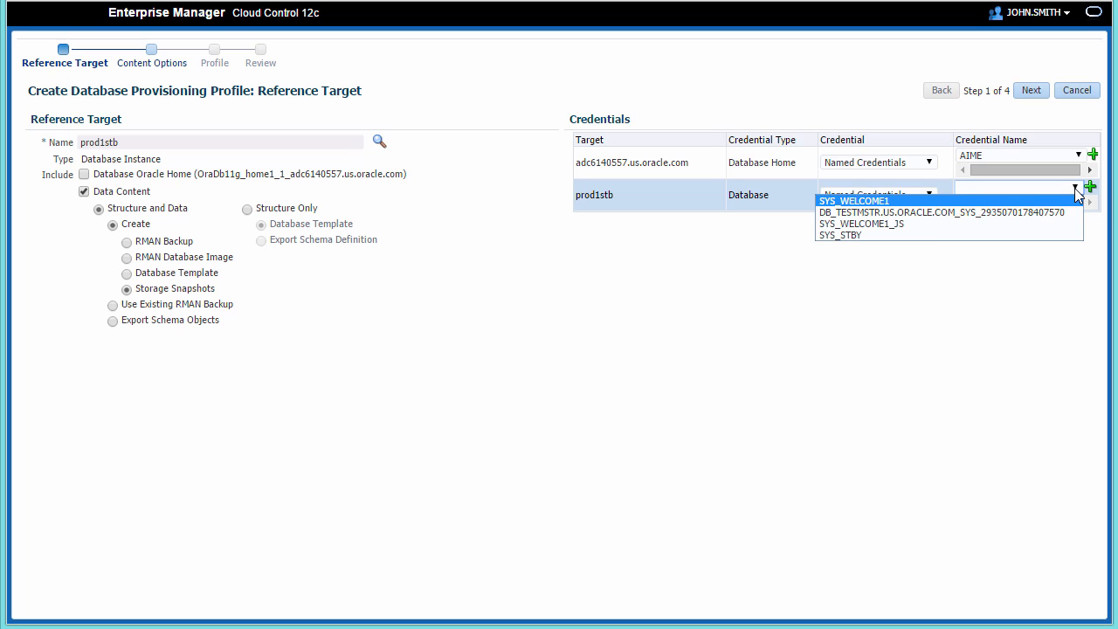
click(931, 241)
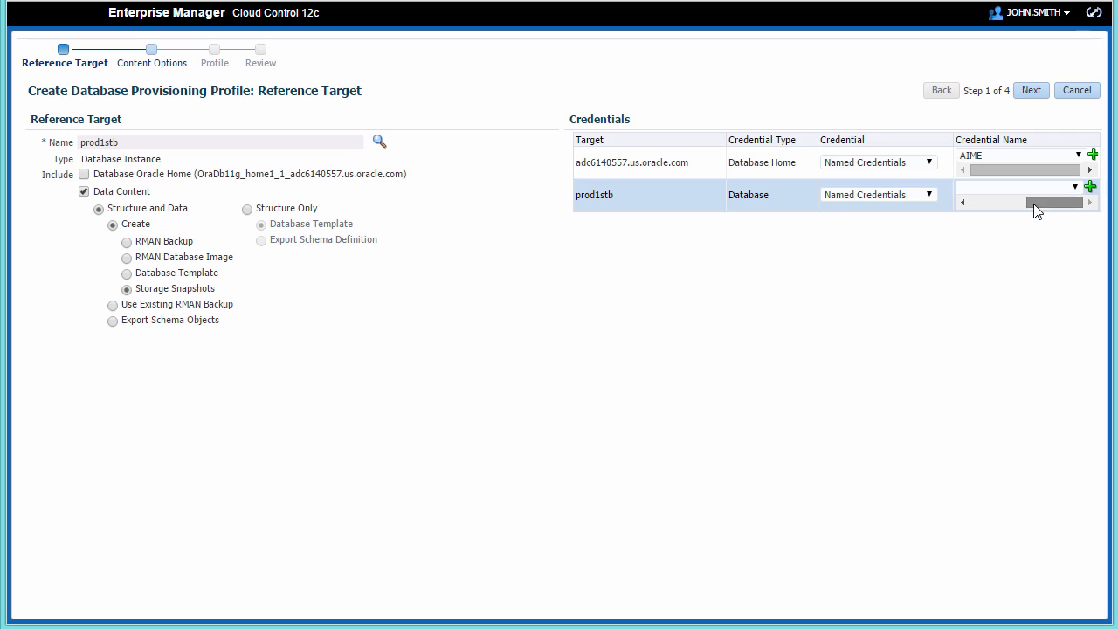
click(966, 202)
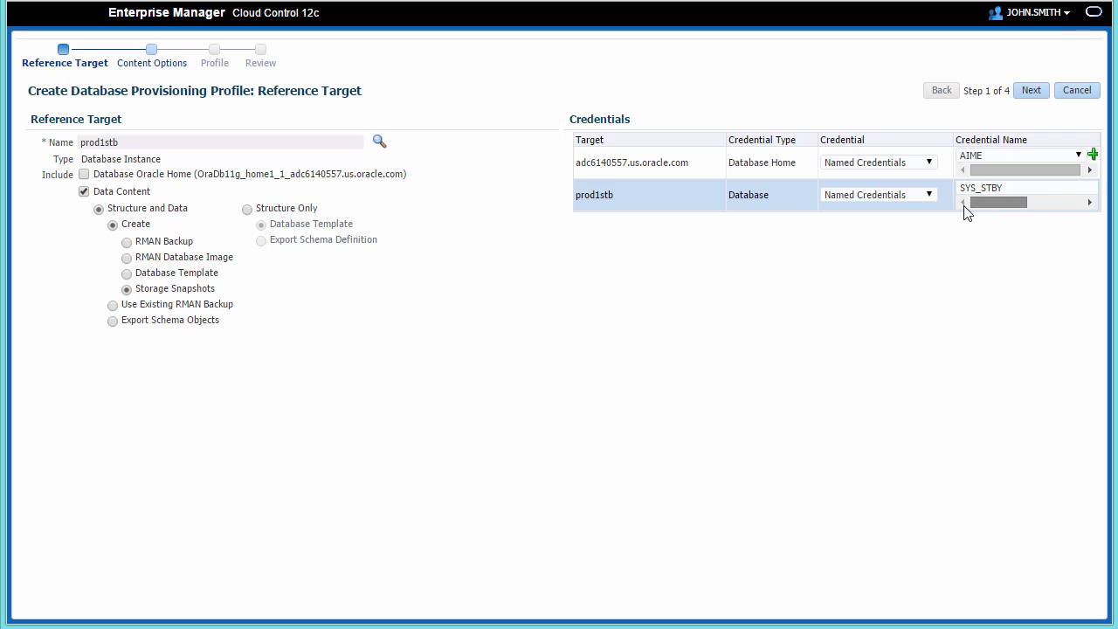
- Name the profile CRM Test Master Snapshot
click(1031, 93)
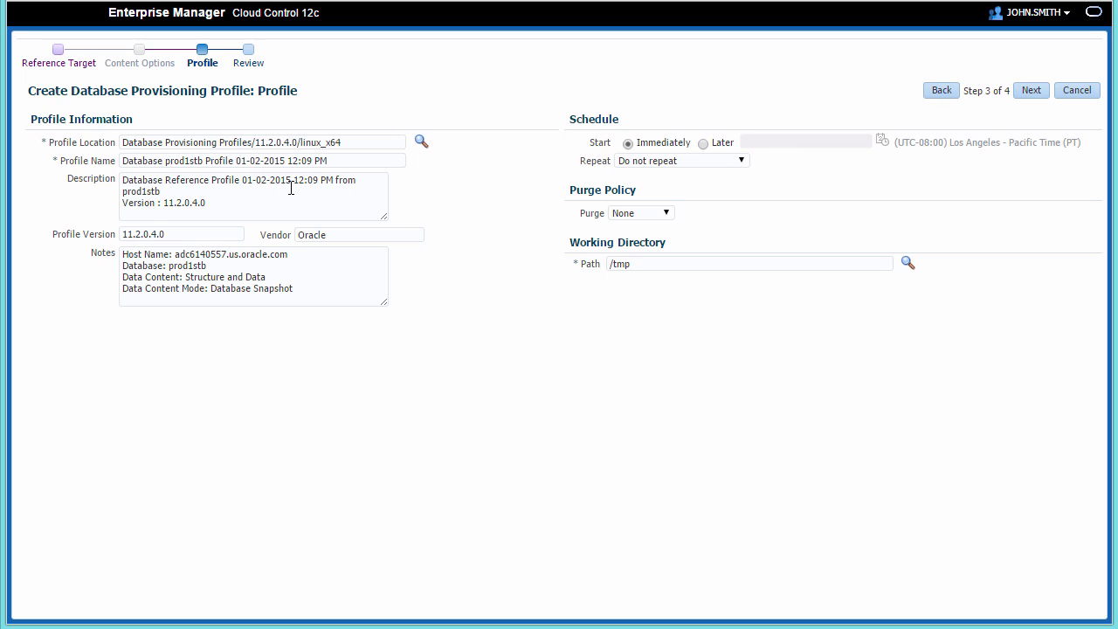
drag(336, 162, 105, 164)
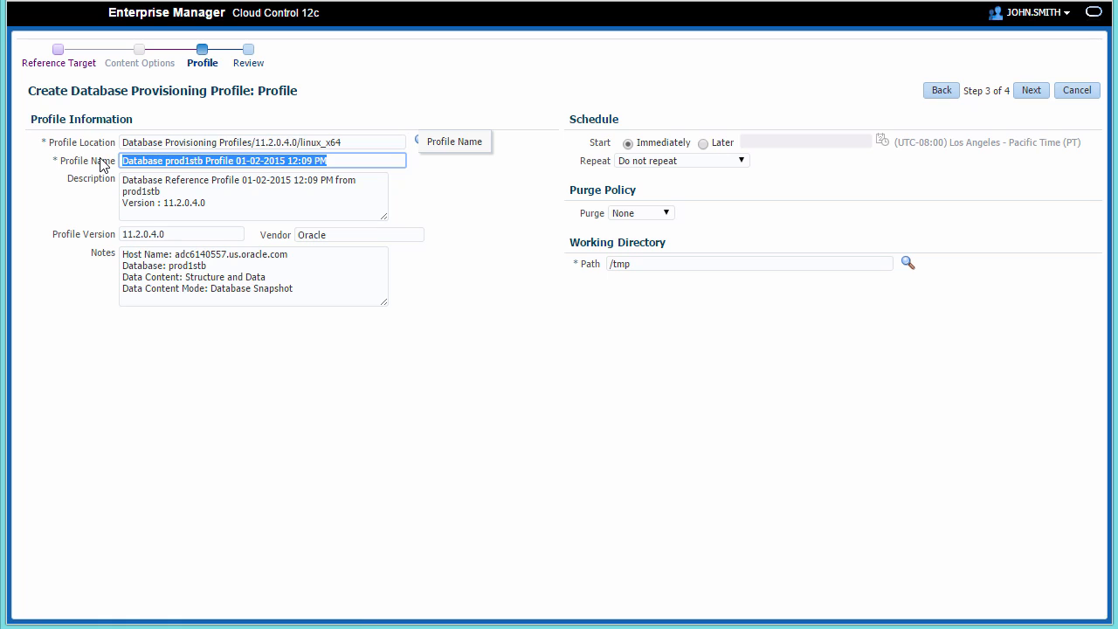
text(CRM Tes)
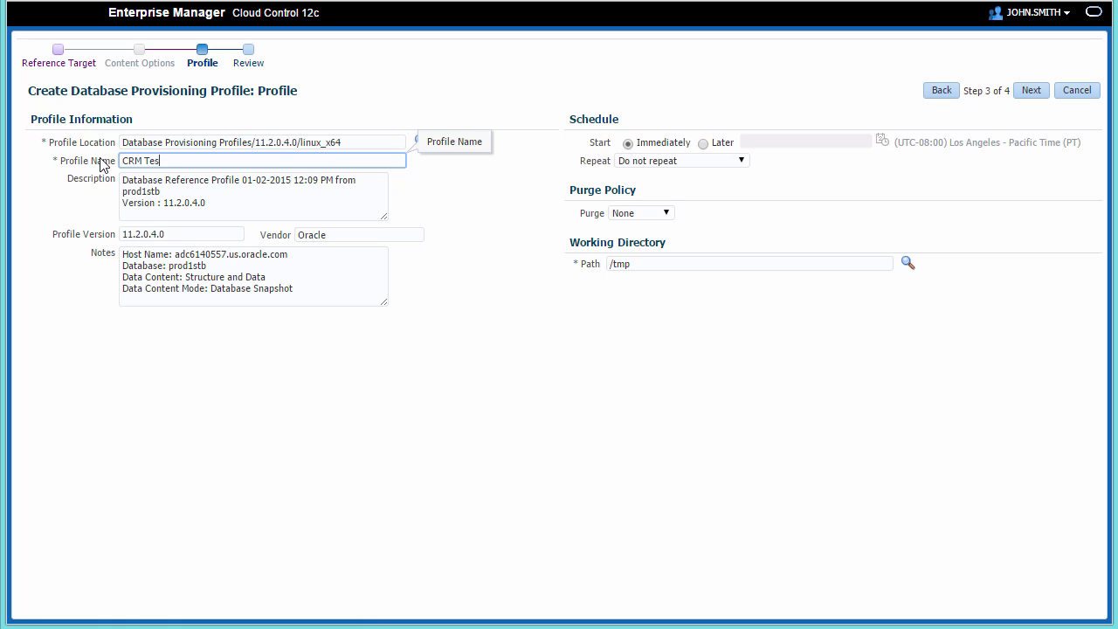
text(t Master Snapshot)
- Repeat every day until 2/5/2015, purge after a maximum of 5 snapshots, and go to Review
click(737, 161)
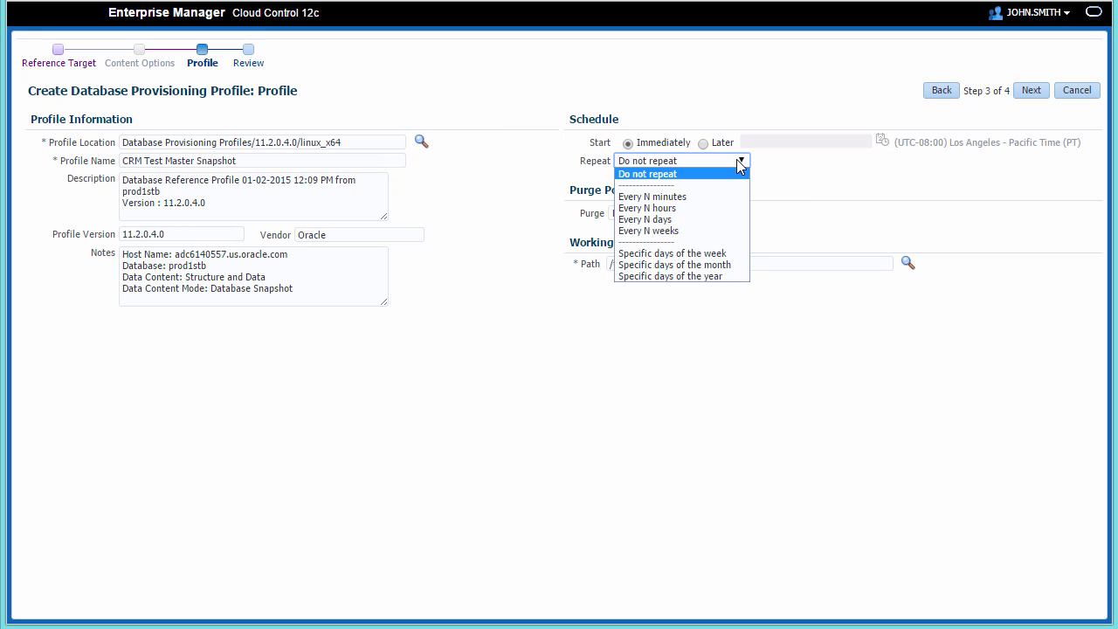
click(700, 219)
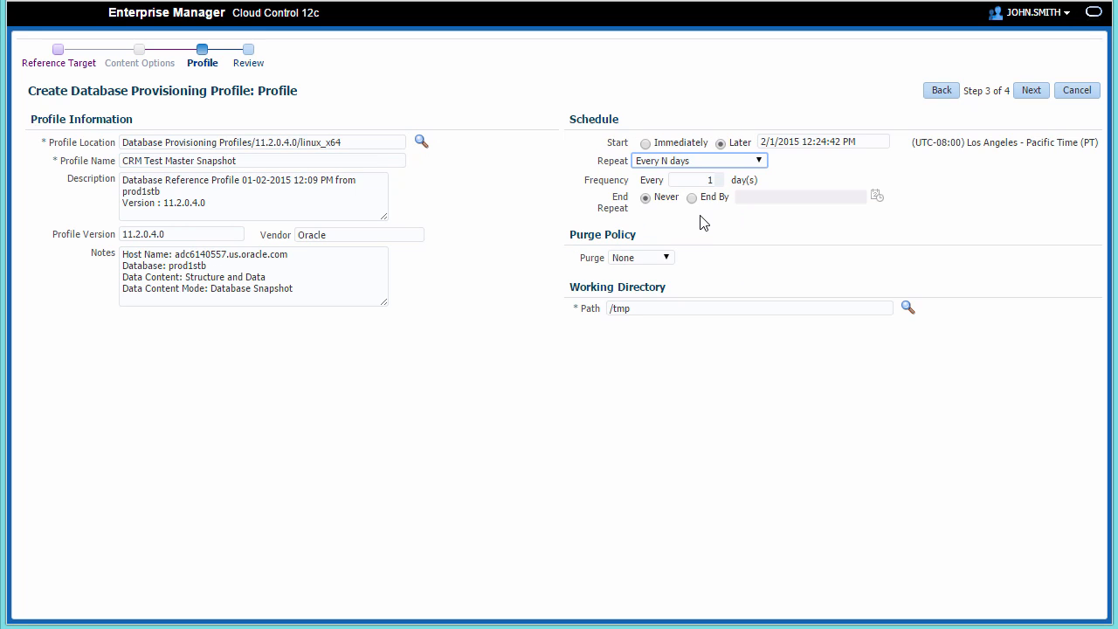
click(692, 198)
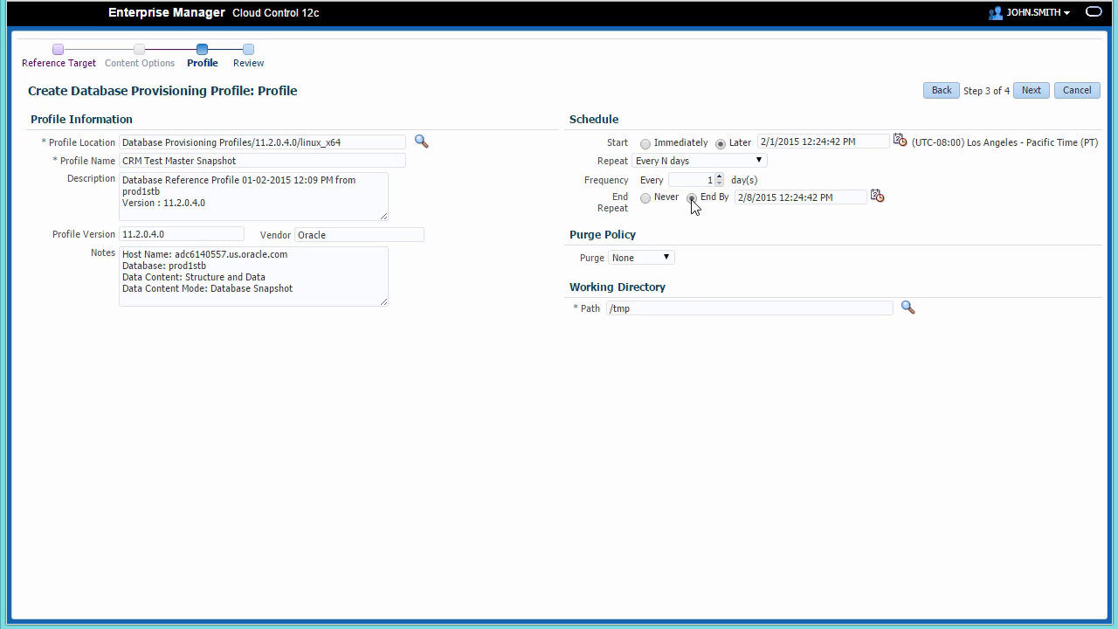
click(751, 200)
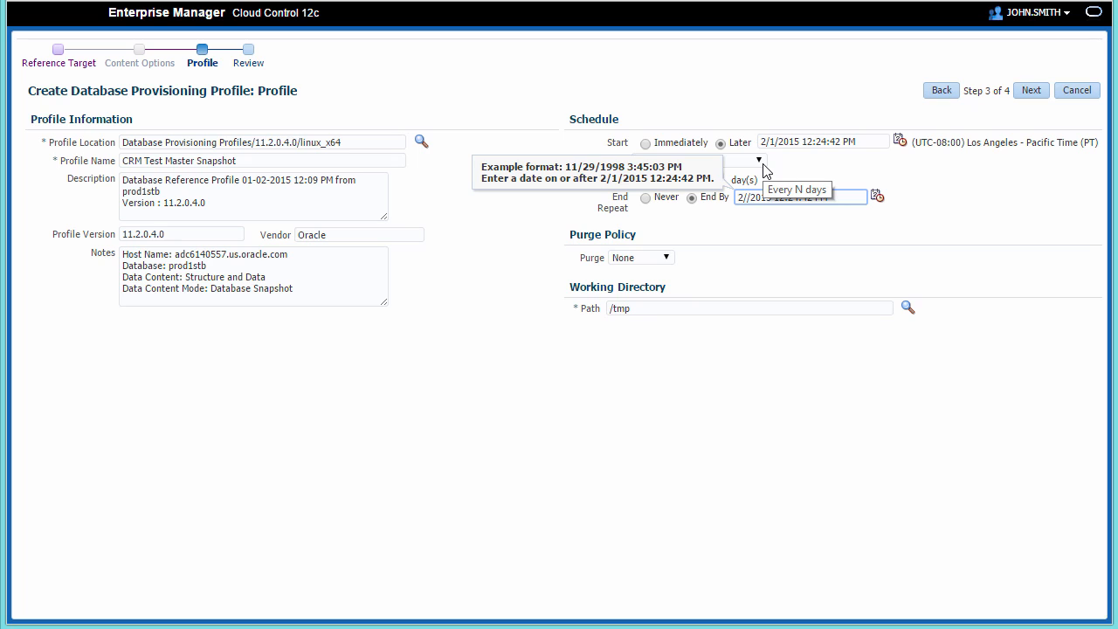
text(5)
click(666, 259)
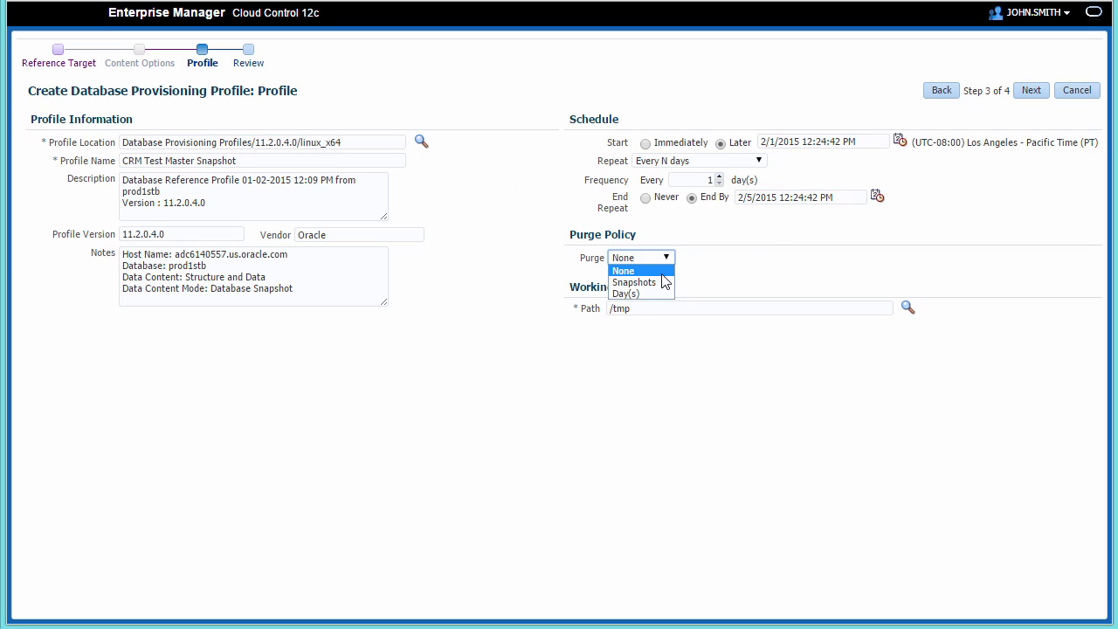
click(664, 282)
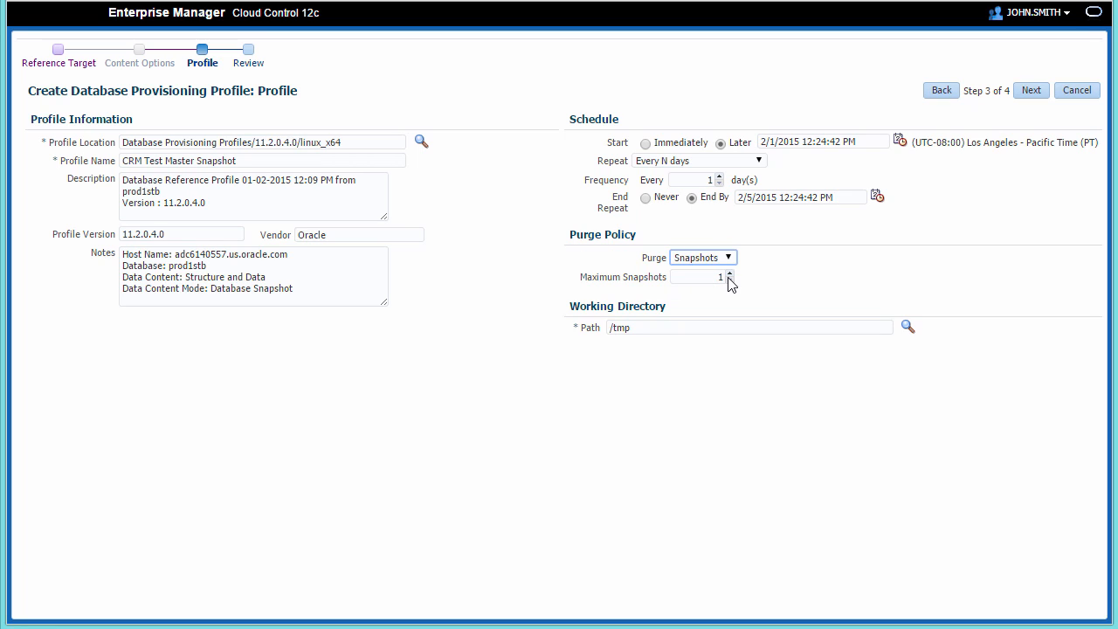
click(729, 275)
click(729, 274)
click(1027, 90)
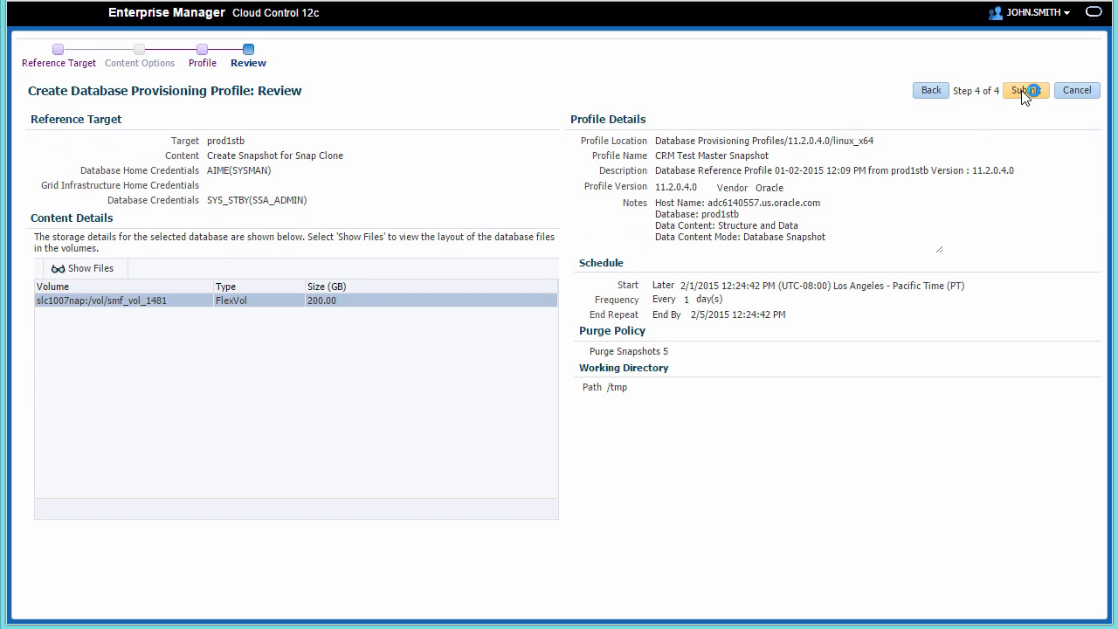
- Submit the profile and watch its procedure with all steps expanded, refreshing every 30 seconds
click(1027, 91)
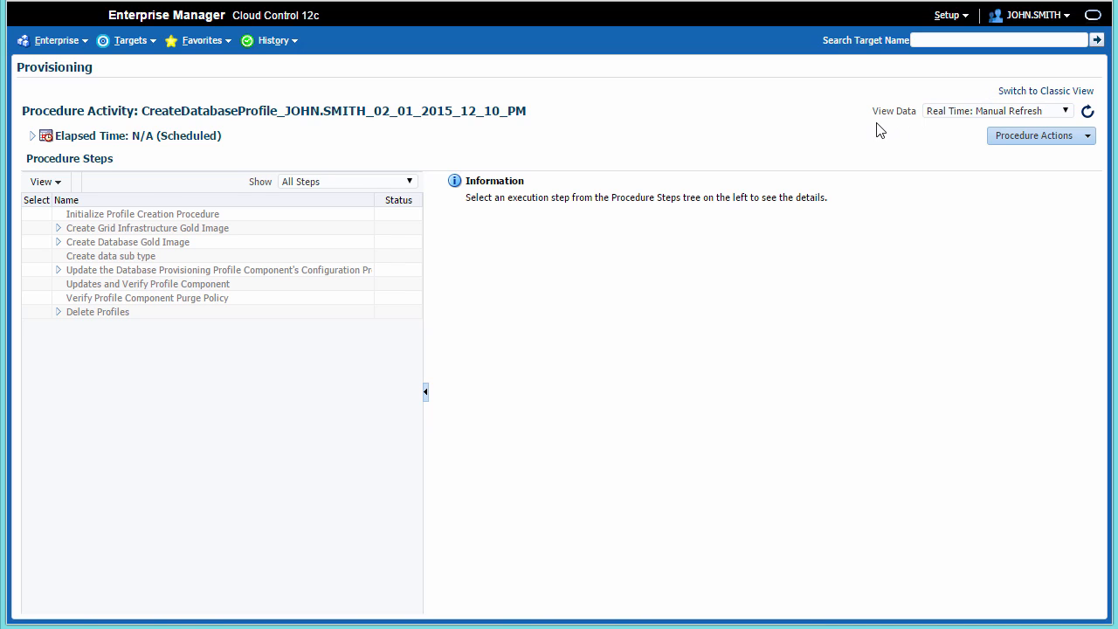
click(62, 182)
click(72, 280)
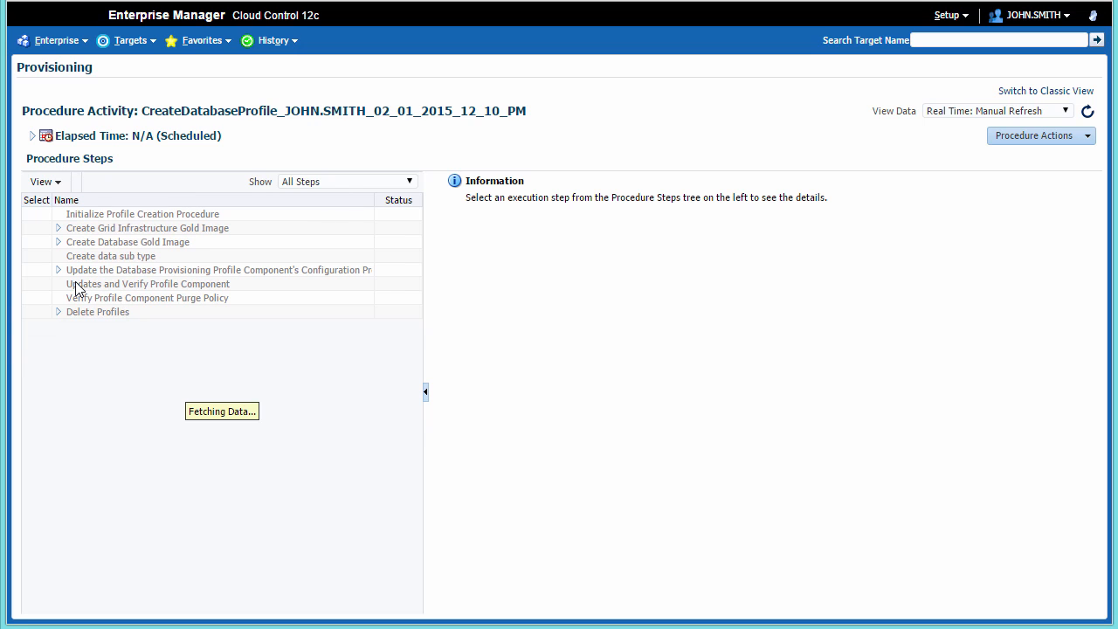
click(1066, 111)
click(1048, 136)
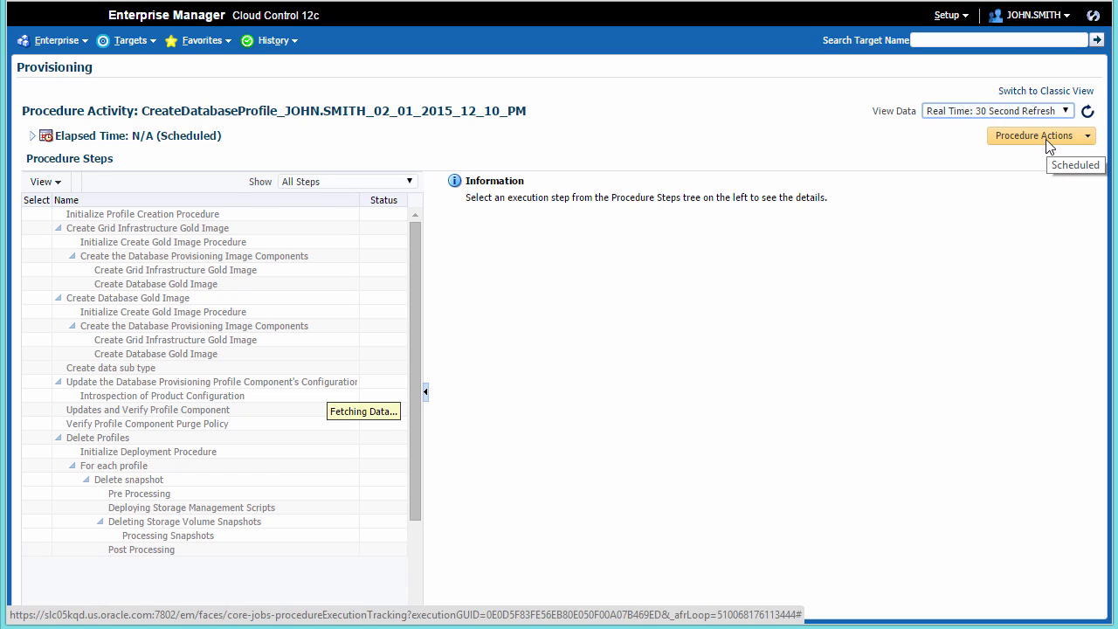
click(1046, 138)
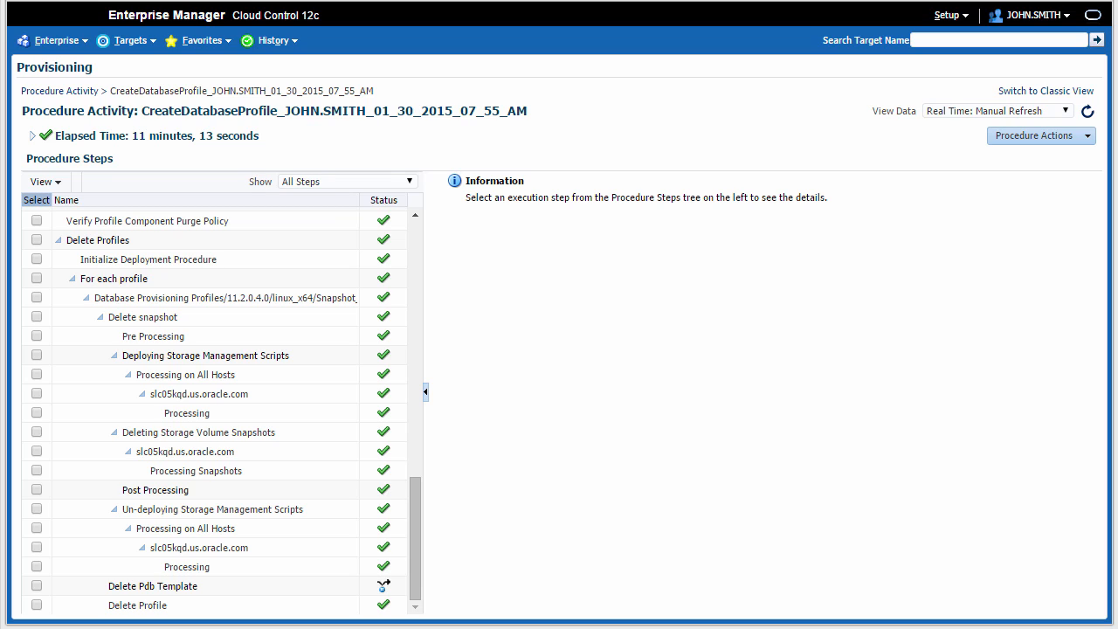
- From the Database Cloud setup's Service Templates list, begin creating a new template
click(961, 18)
mouse_move(969, 153)
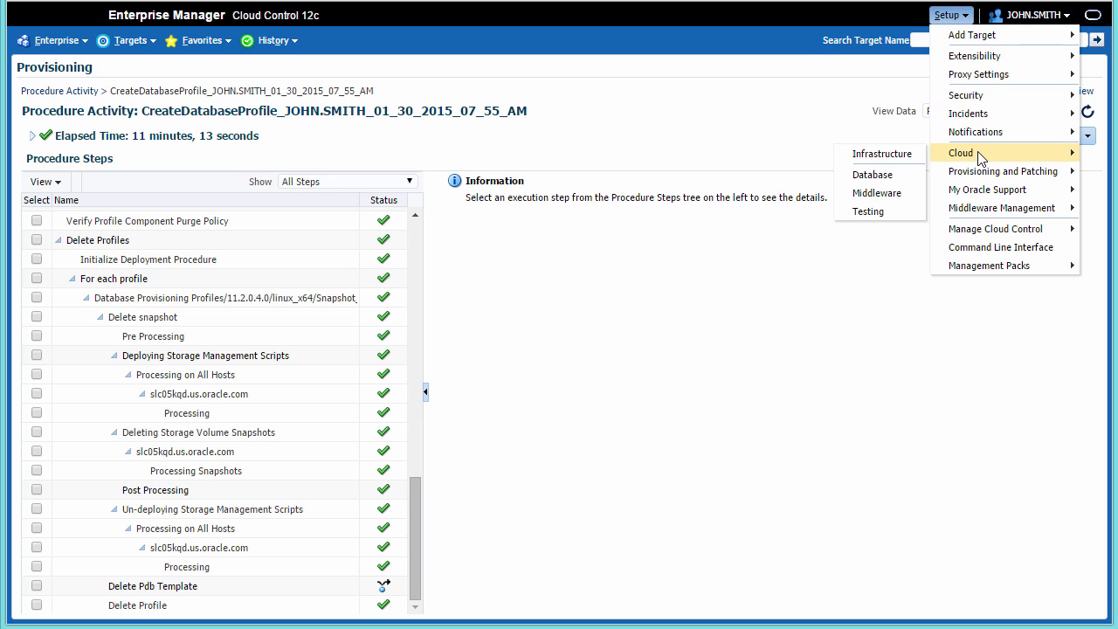
click(898, 176)
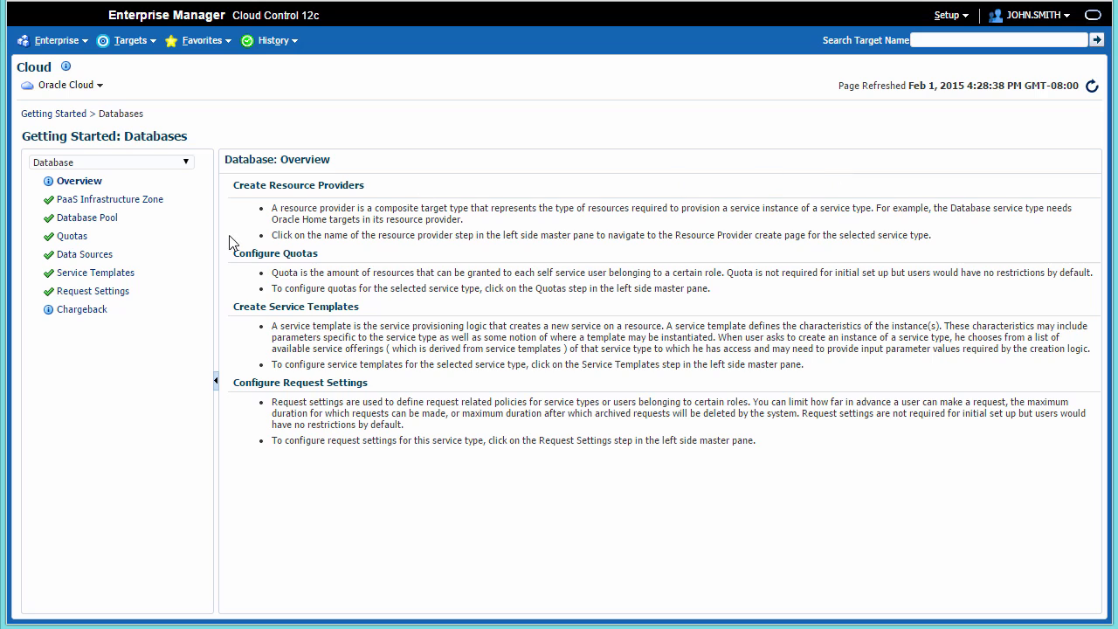
click(98, 276)
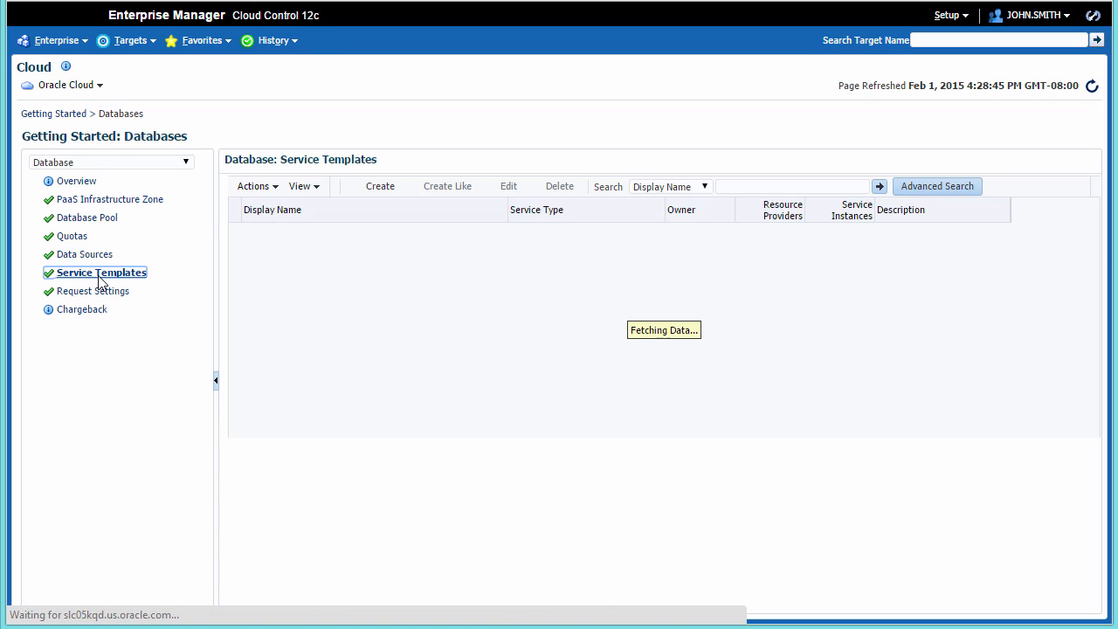
click(377, 192)
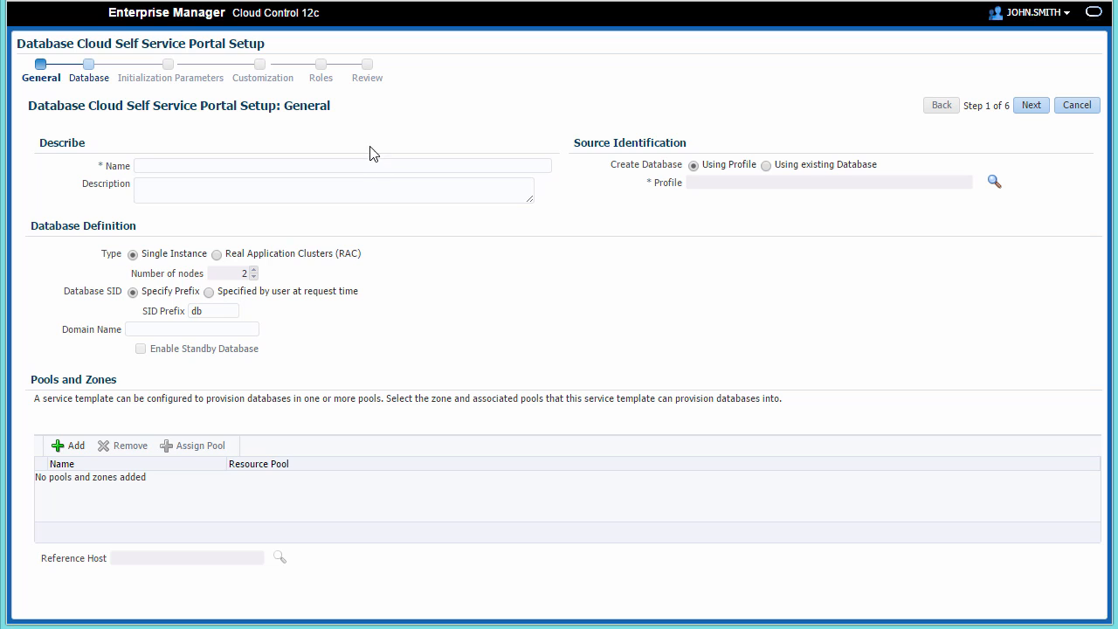
- Name the template 'Thin Clone of CRM application', use CRM Test Master Snapshot selected at request time, SID prefix crm
click(353, 162)
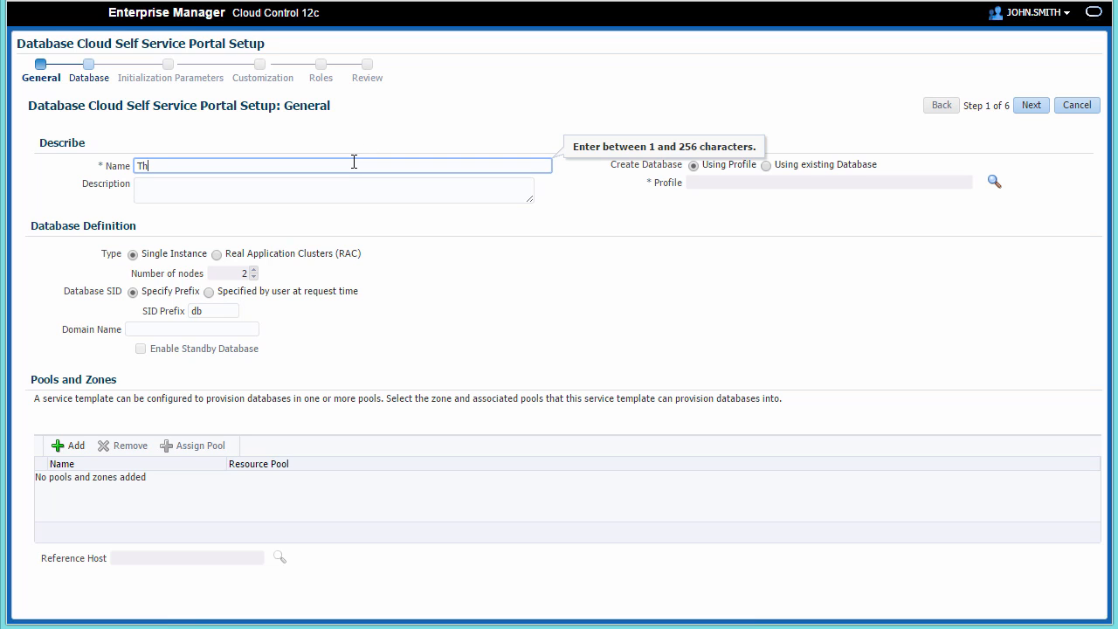
text(Thin Clone of CRM application)
click(997, 186)
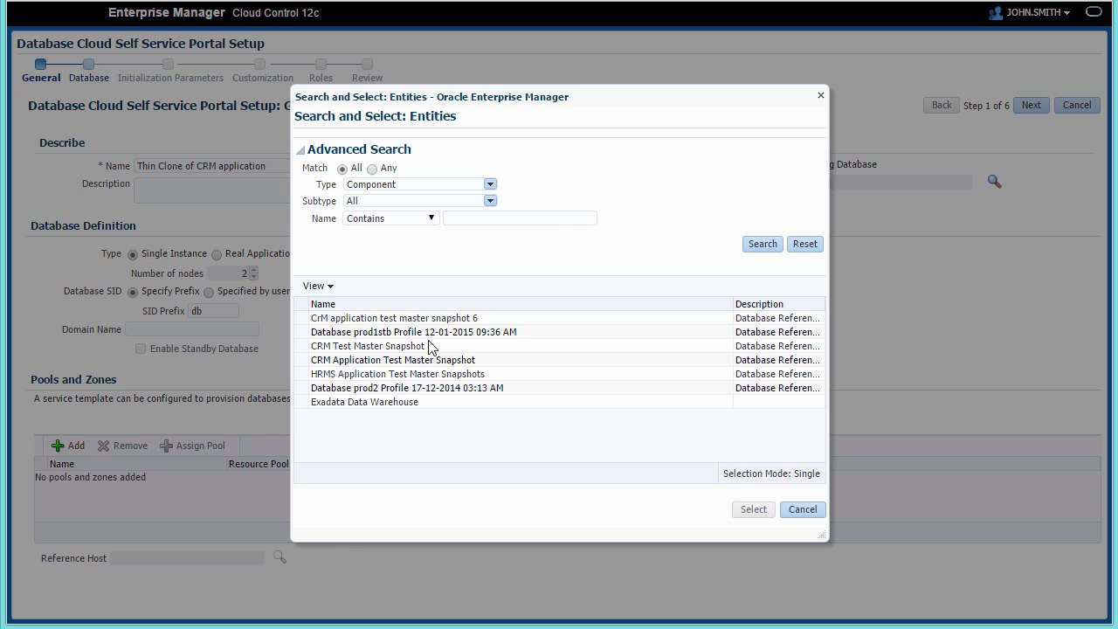
click(480, 346)
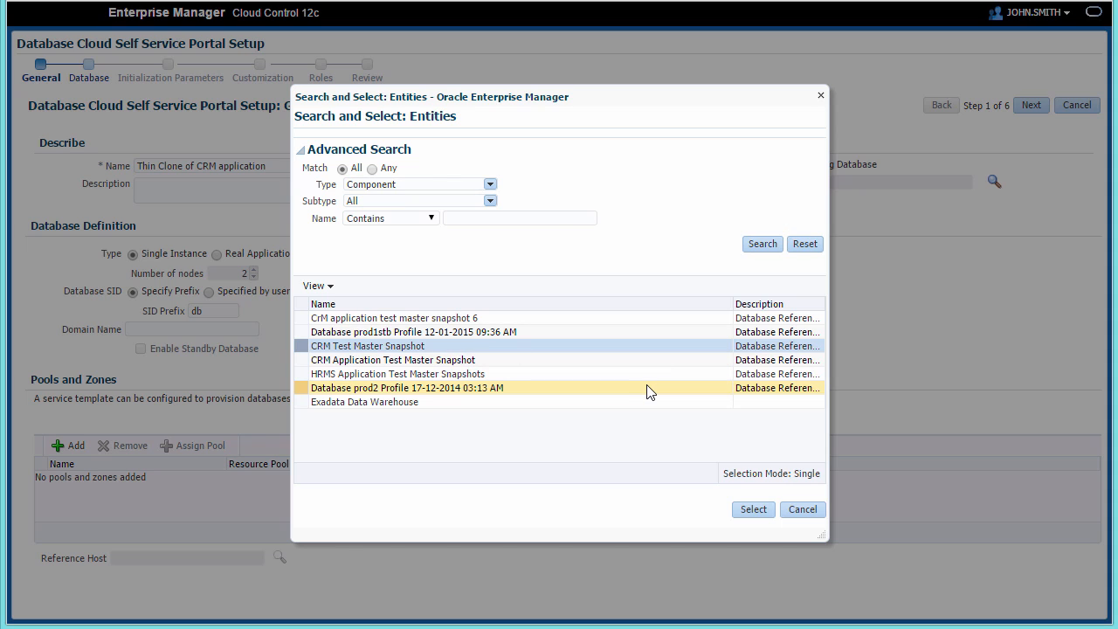
click(749, 511)
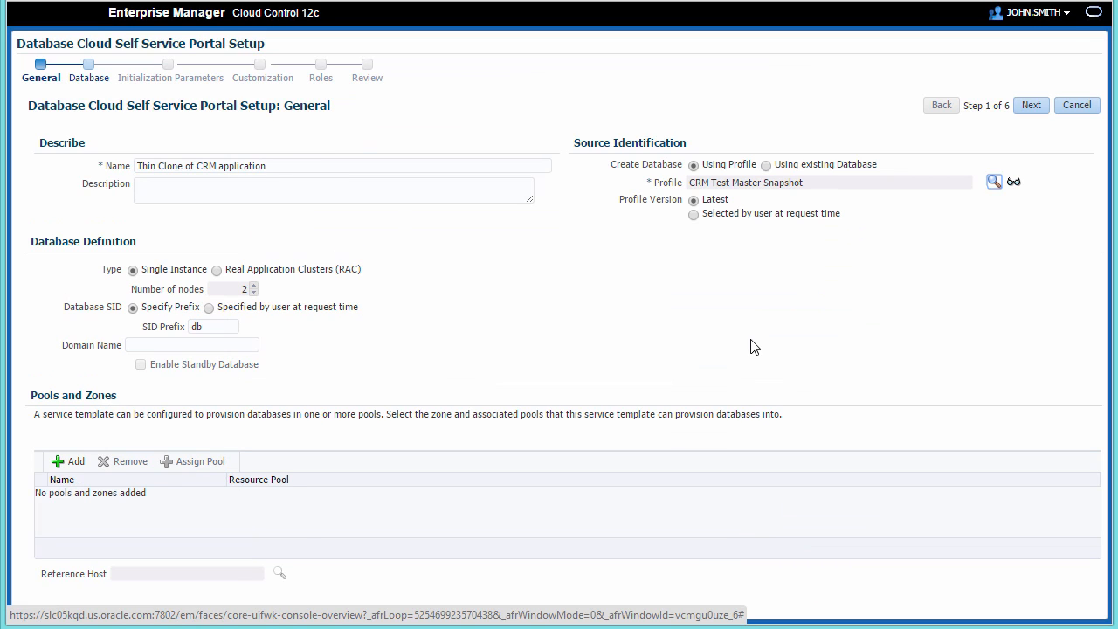
click(696, 216)
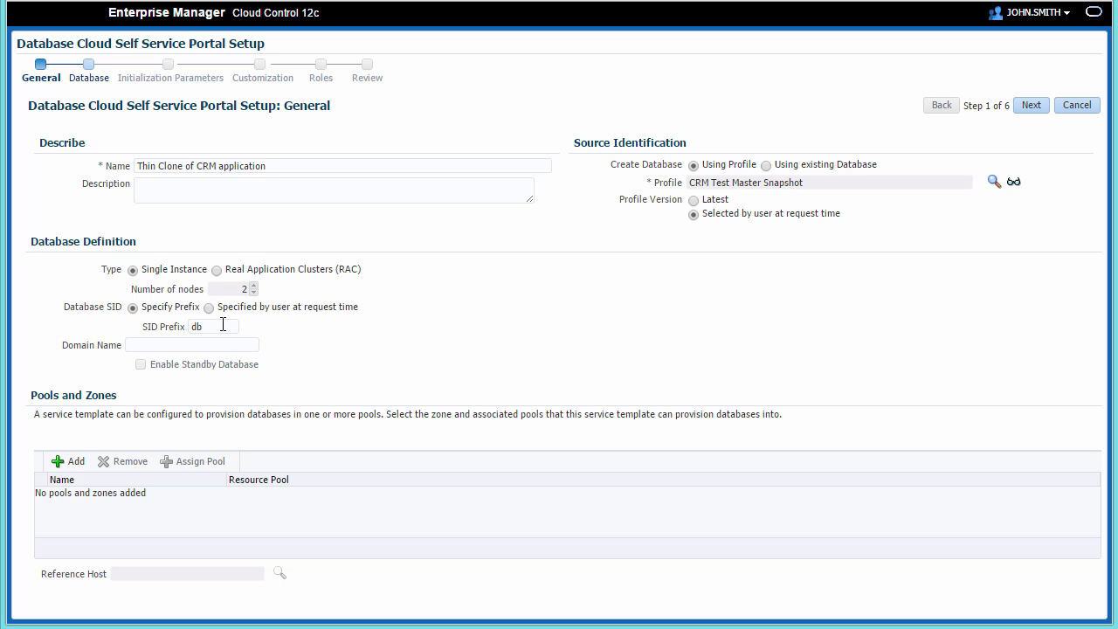
click(222, 325)
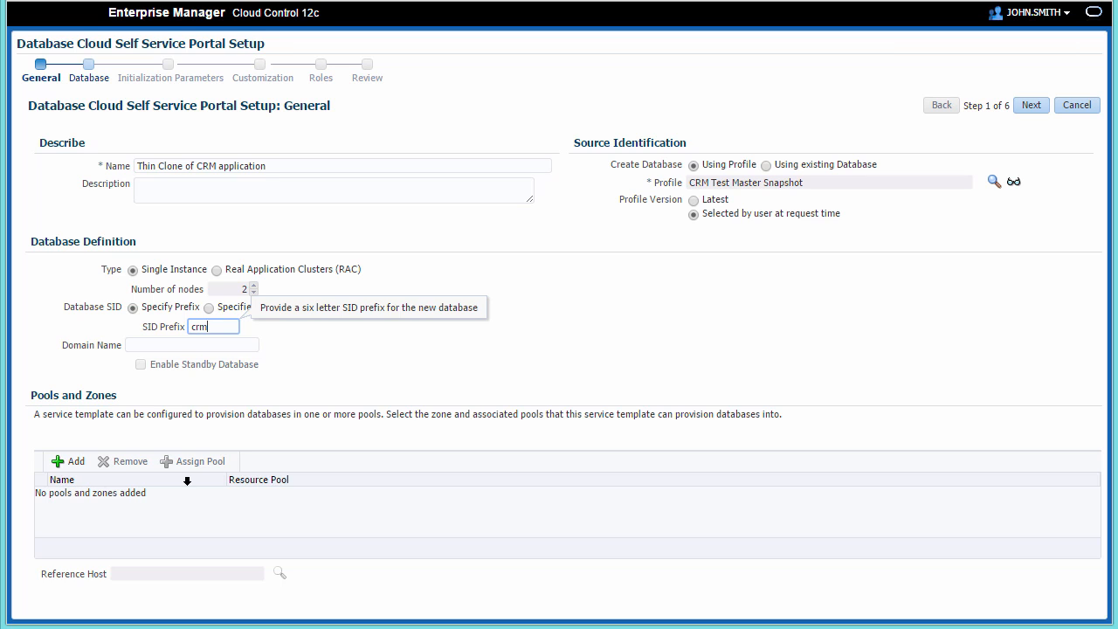
- Add the Salt Lake City zone using Single Instance Database Pool1, then continue to the Database step
click(89, 468)
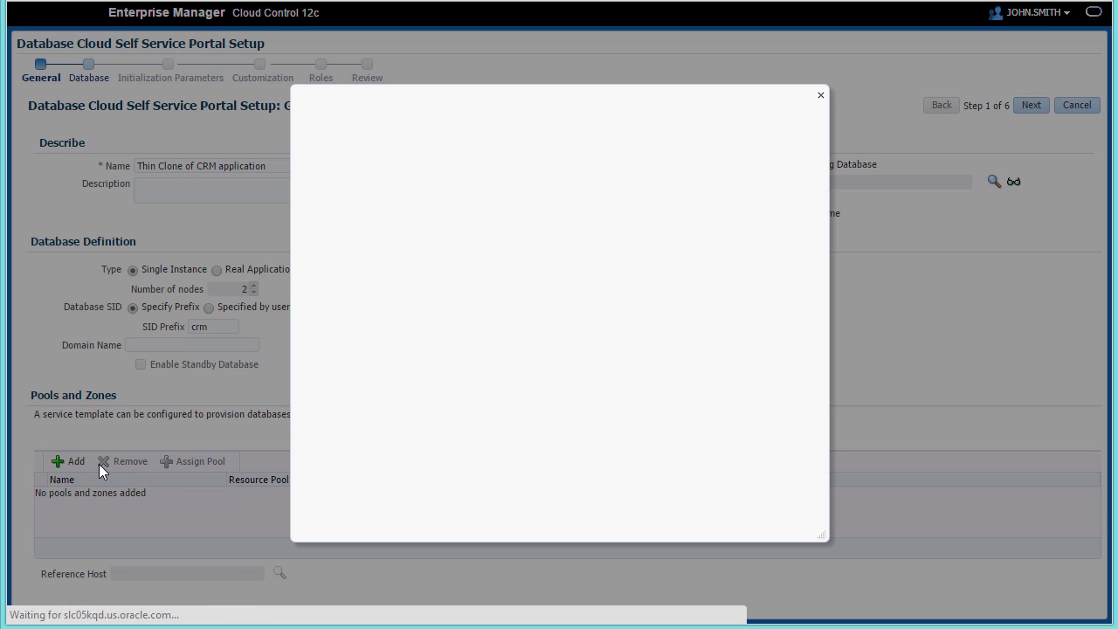
click(384, 225)
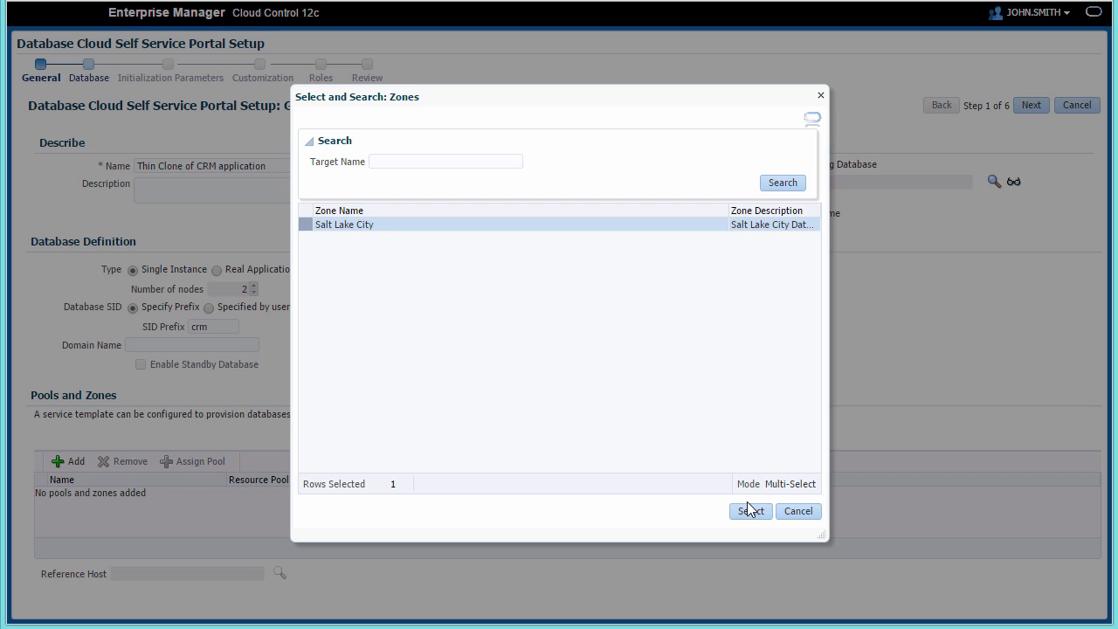
click(747, 511)
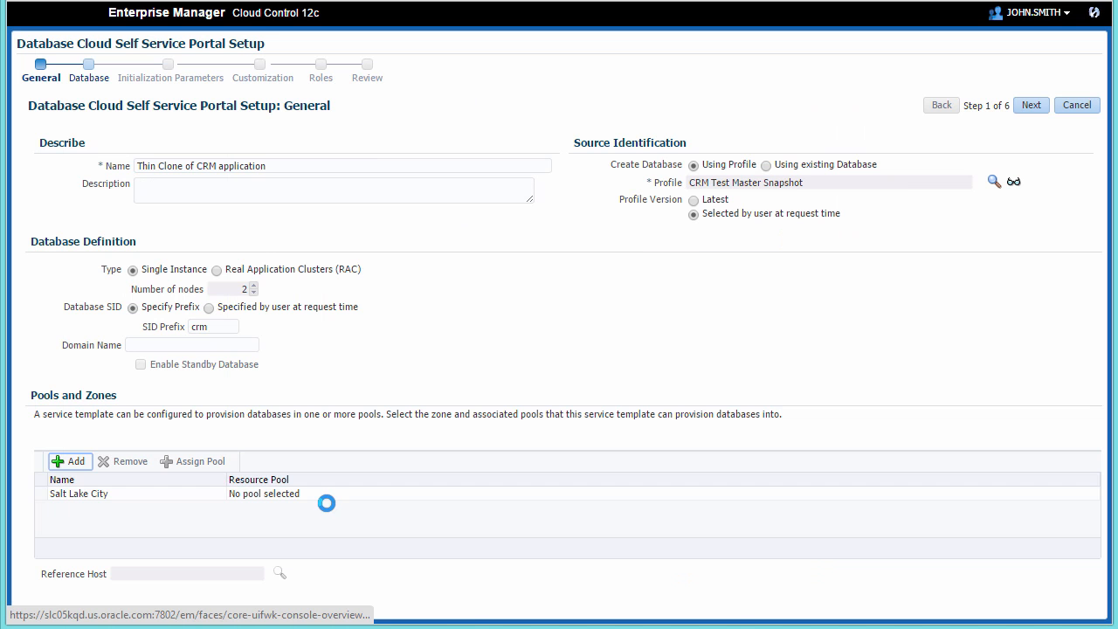
click(150, 503)
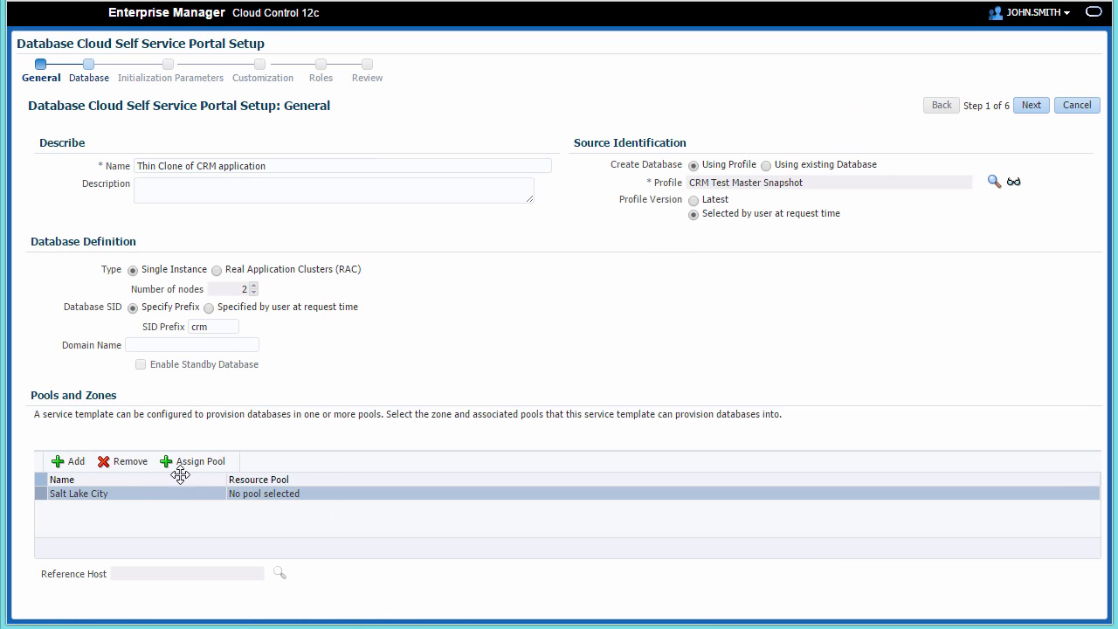
click(191, 465)
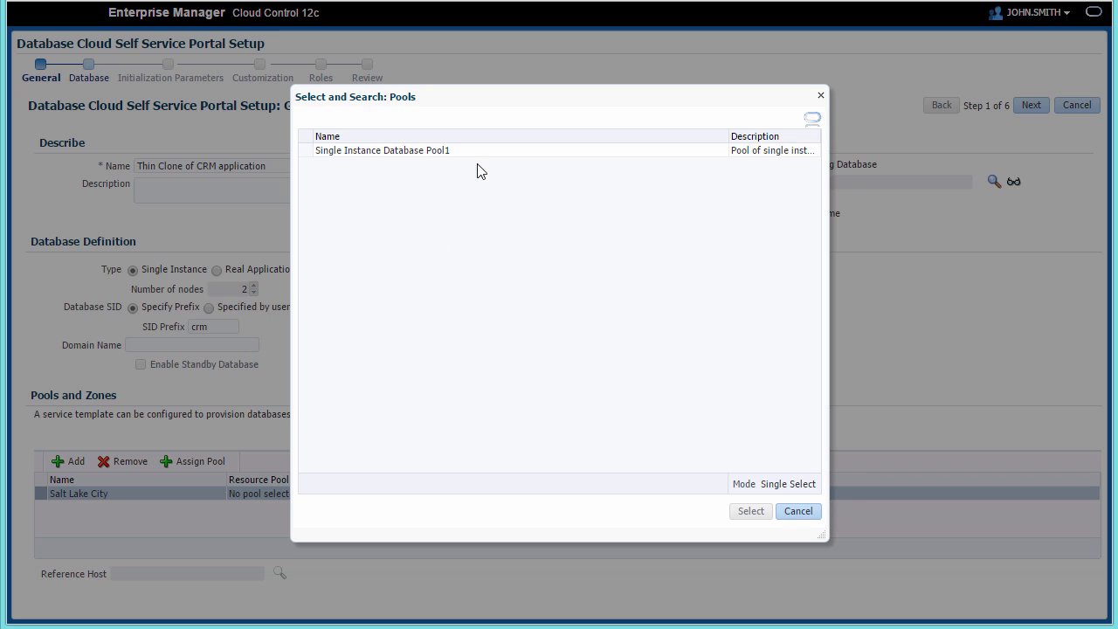
click(484, 153)
click(754, 517)
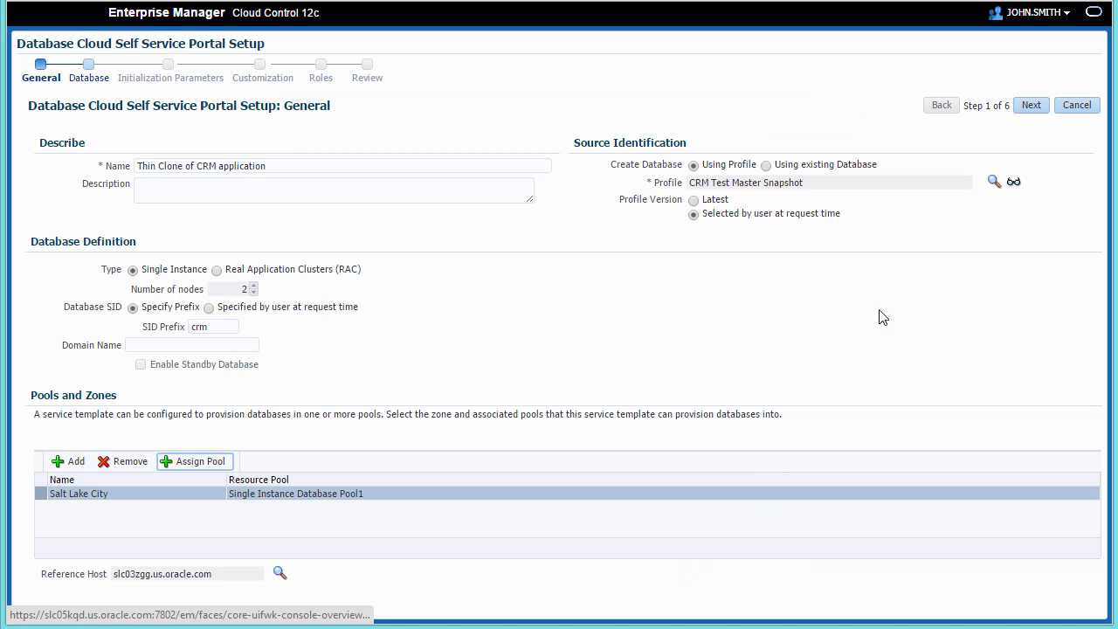
click(1034, 110)
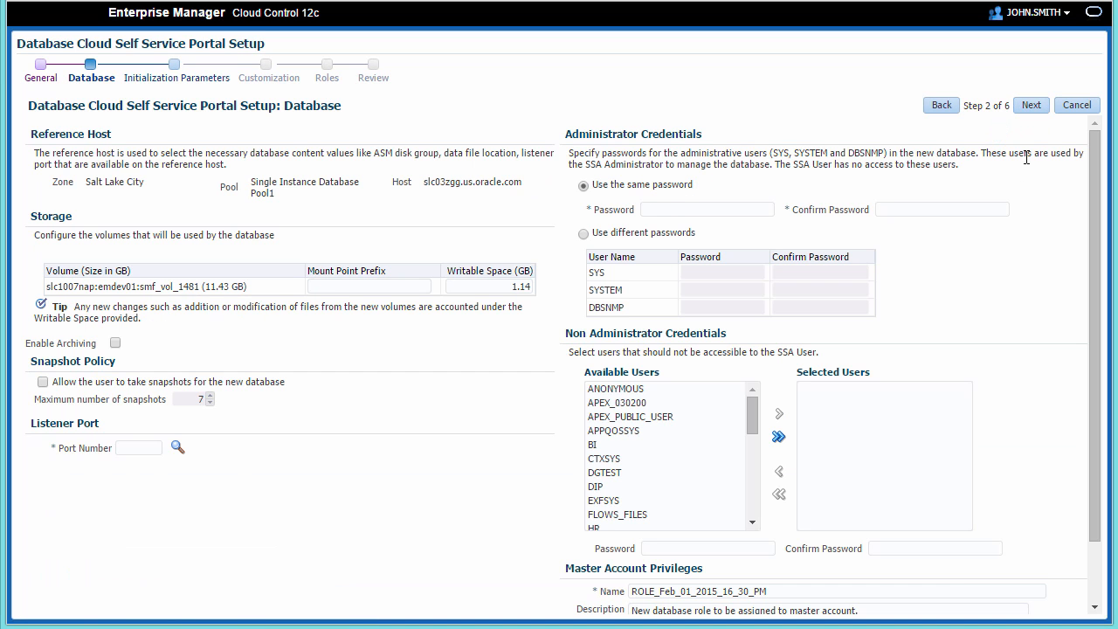
- Set mount prefix /thincrm and 5 GB writable space, allowing up to 5 user snapshots
click(409, 285)
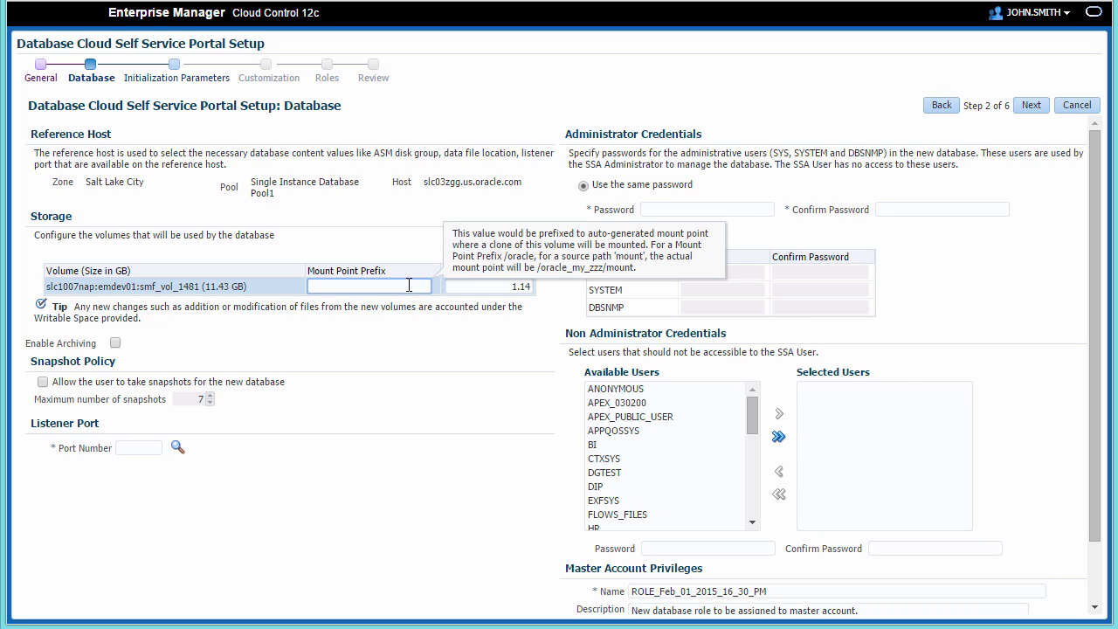
text(/thincrm)
double_click(528, 287)
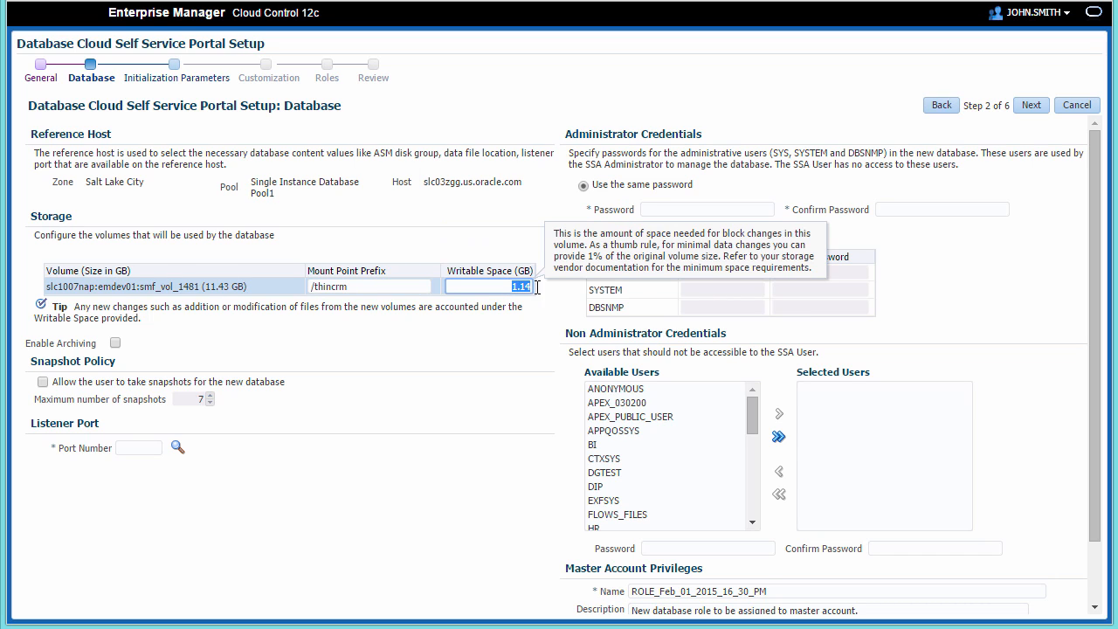
text(5)
click(52, 382)
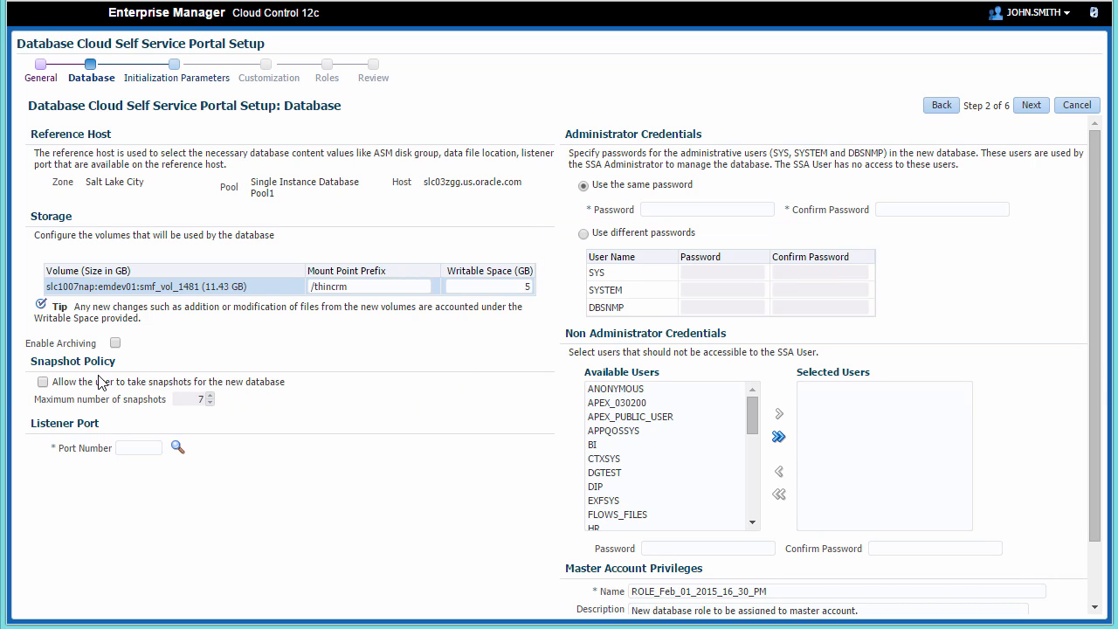
click(43, 383)
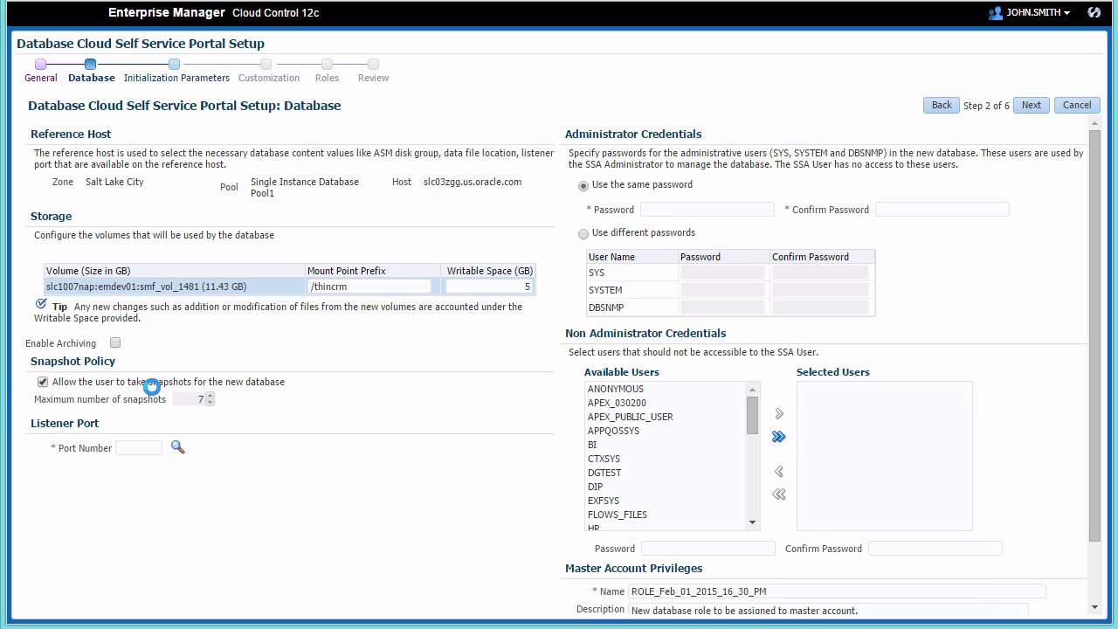
click(210, 403)
click(209, 403)
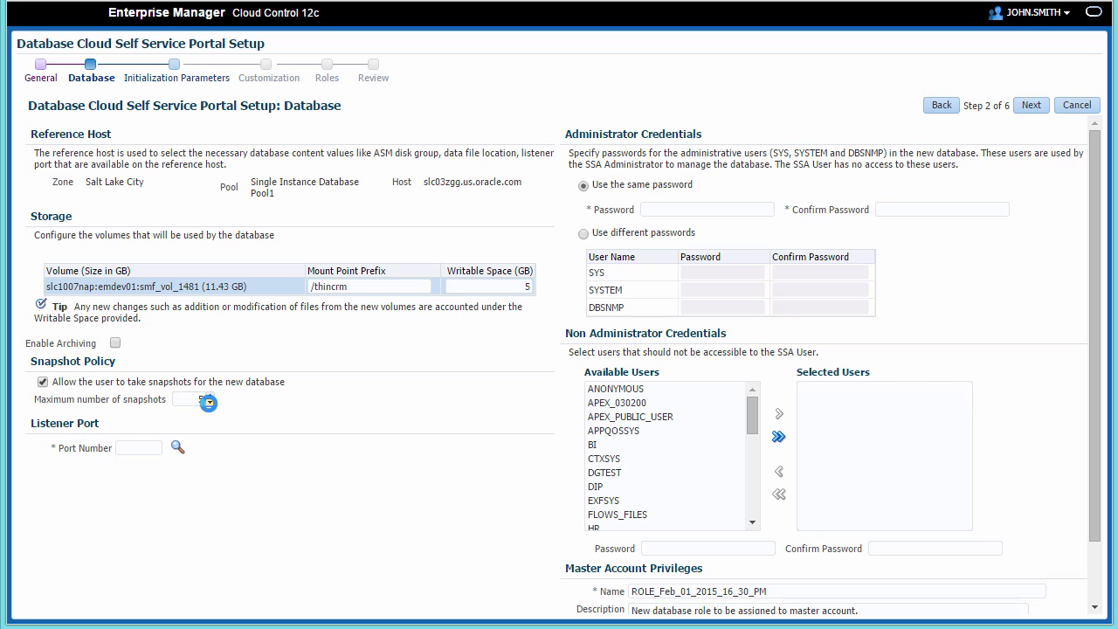
- Use listener port 1521 and enter the administrator password, then continue to Initialization Parameters
click(176, 446)
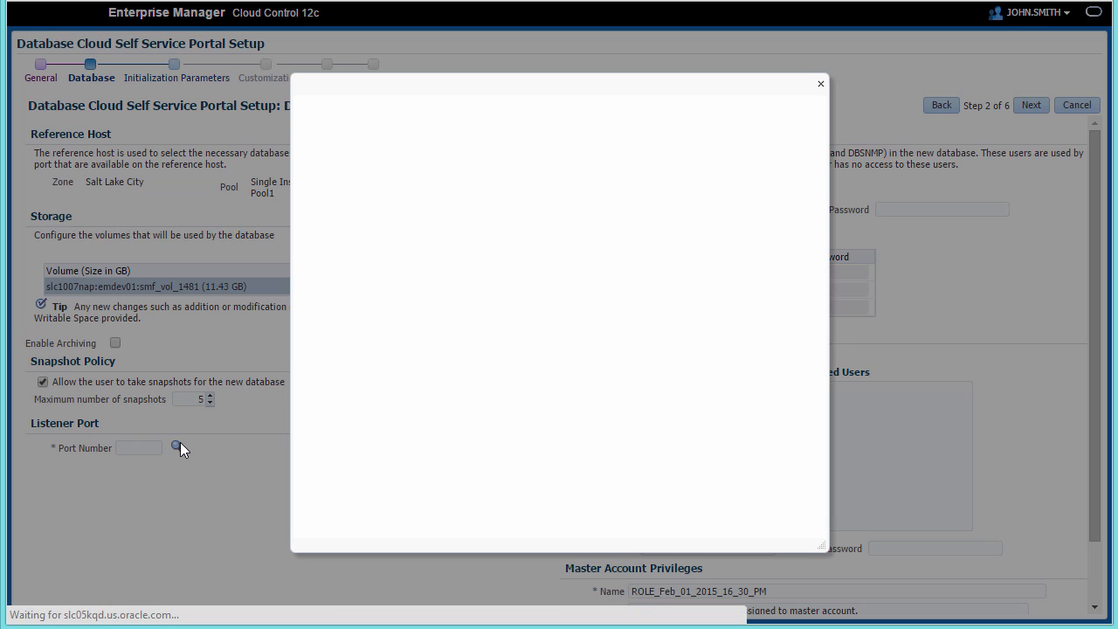
click(499, 215)
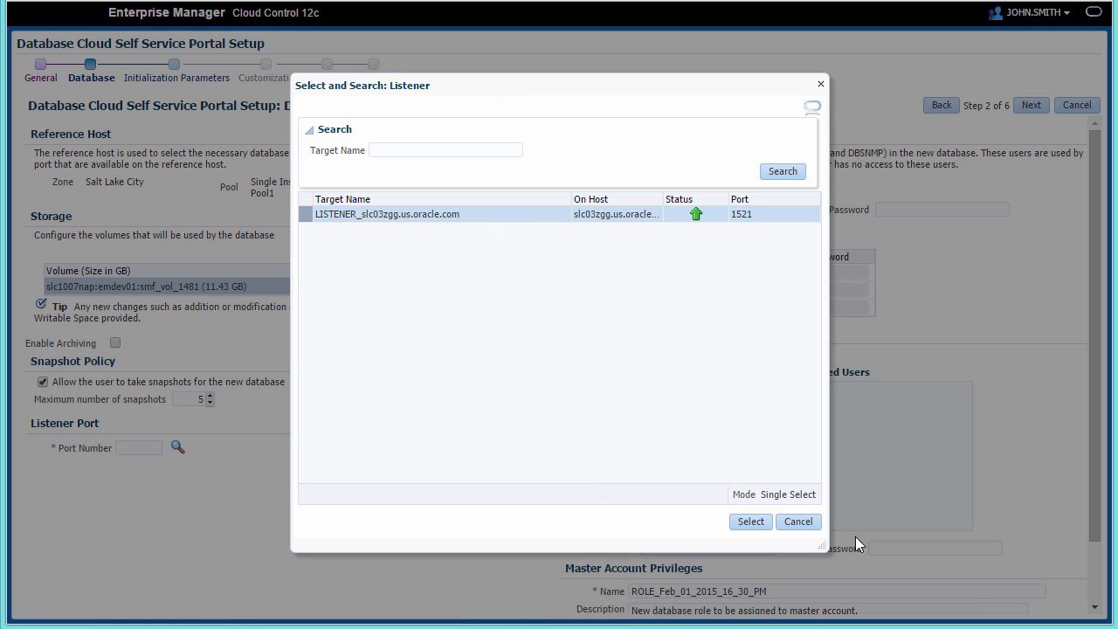
click(764, 528)
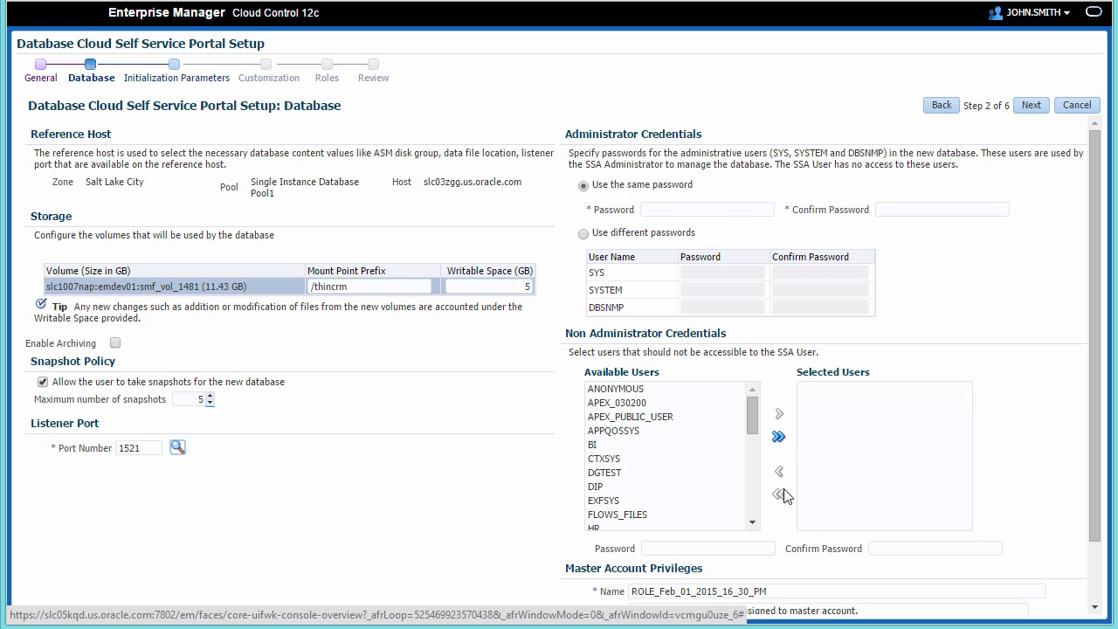
click(705, 210)
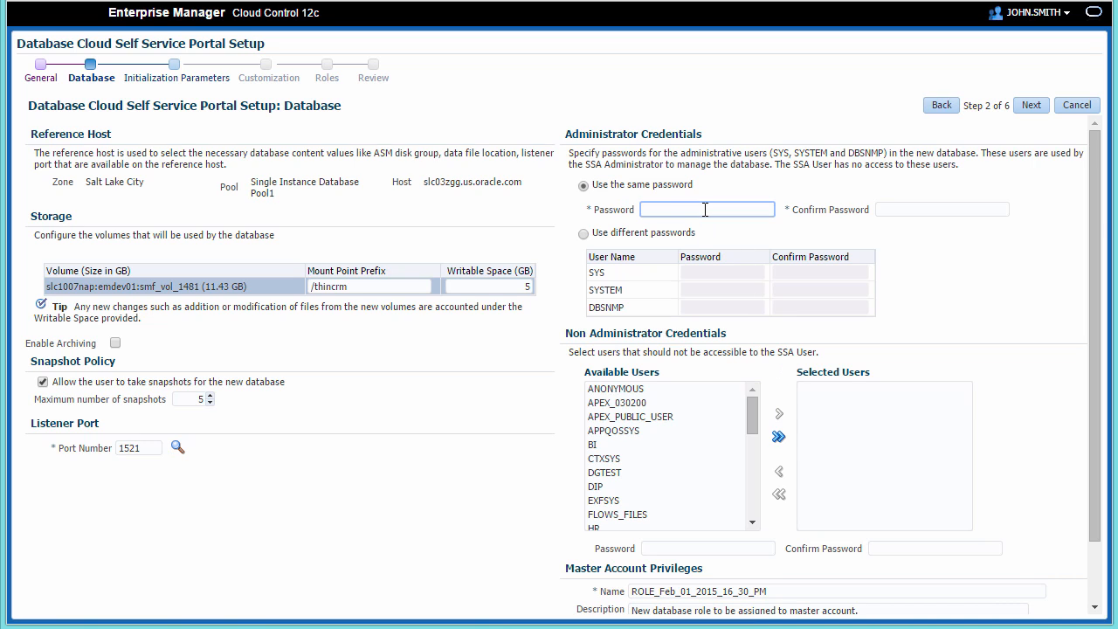
text(••••••••)
key(Tab)
text(•••••••)
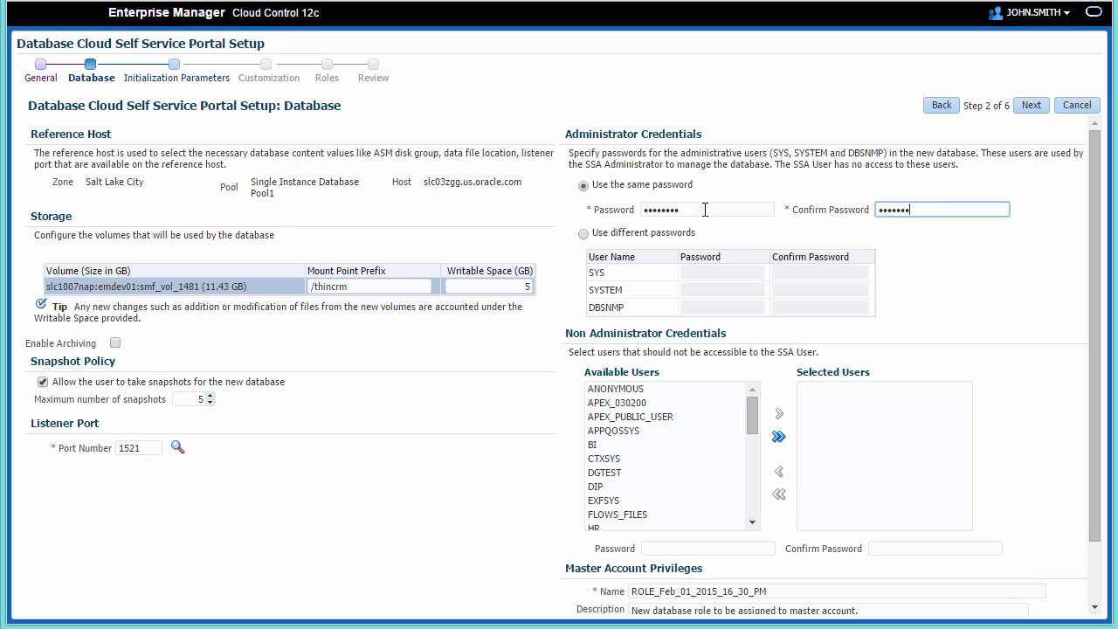
click(1032, 106)
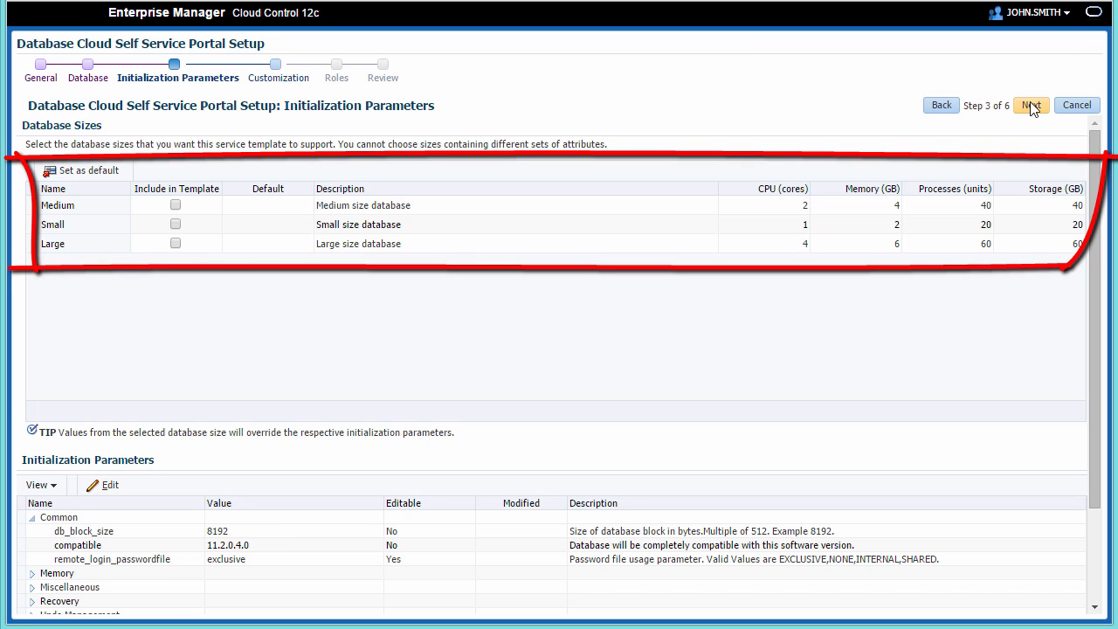
- Tick the Medium, Small and Large sizes for the template, make Small the default, and continue
click(194, 197)
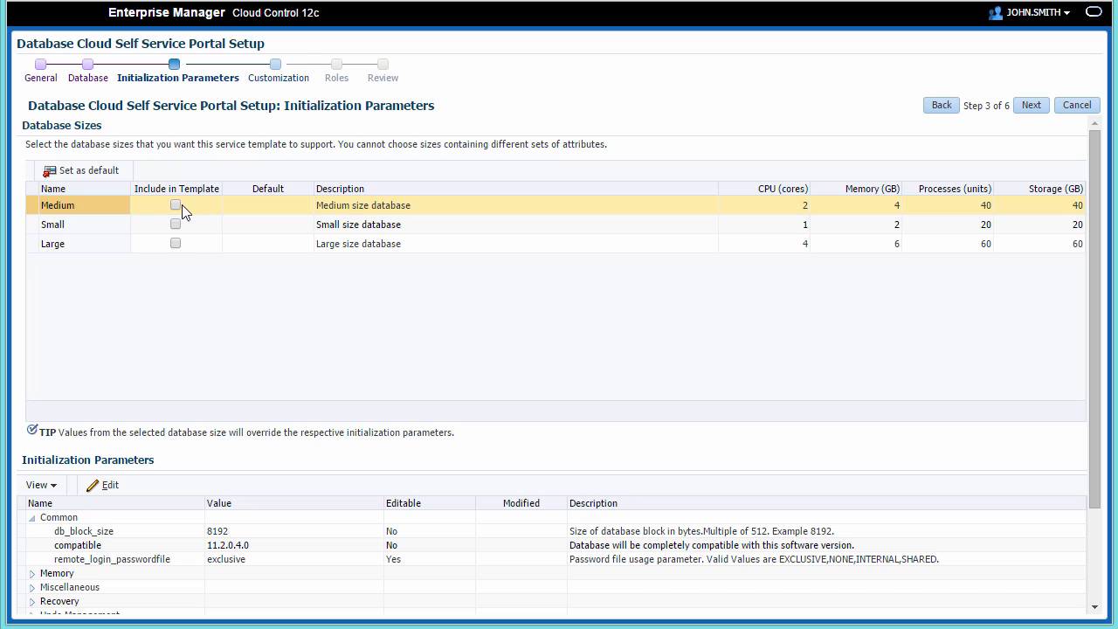
click(179, 206)
click(176, 225)
click(176, 244)
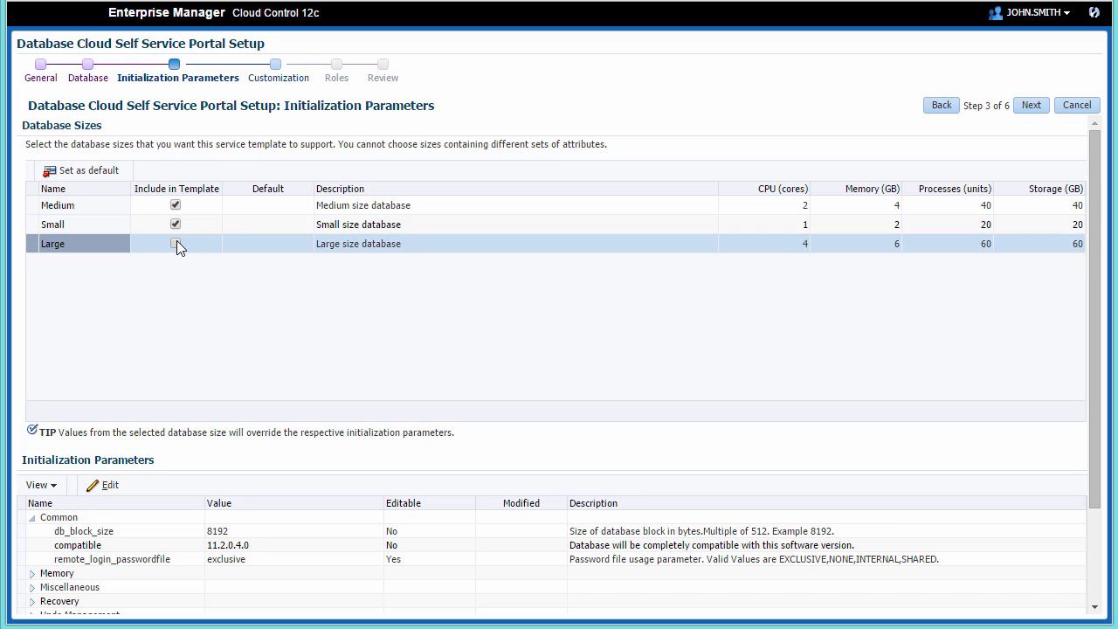
click(232, 223)
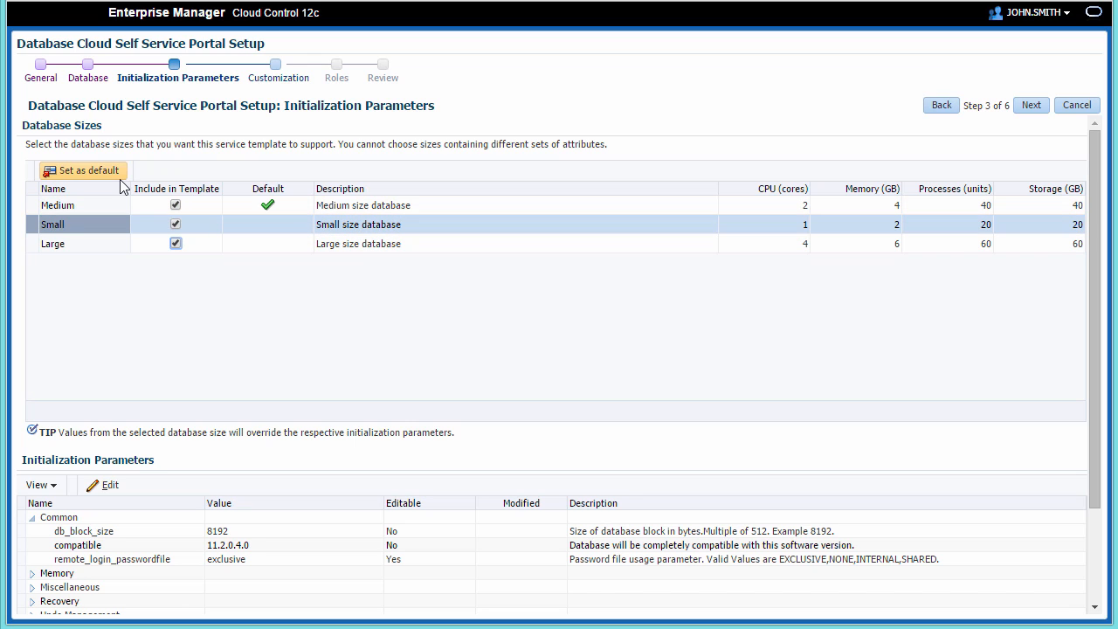
click(119, 178)
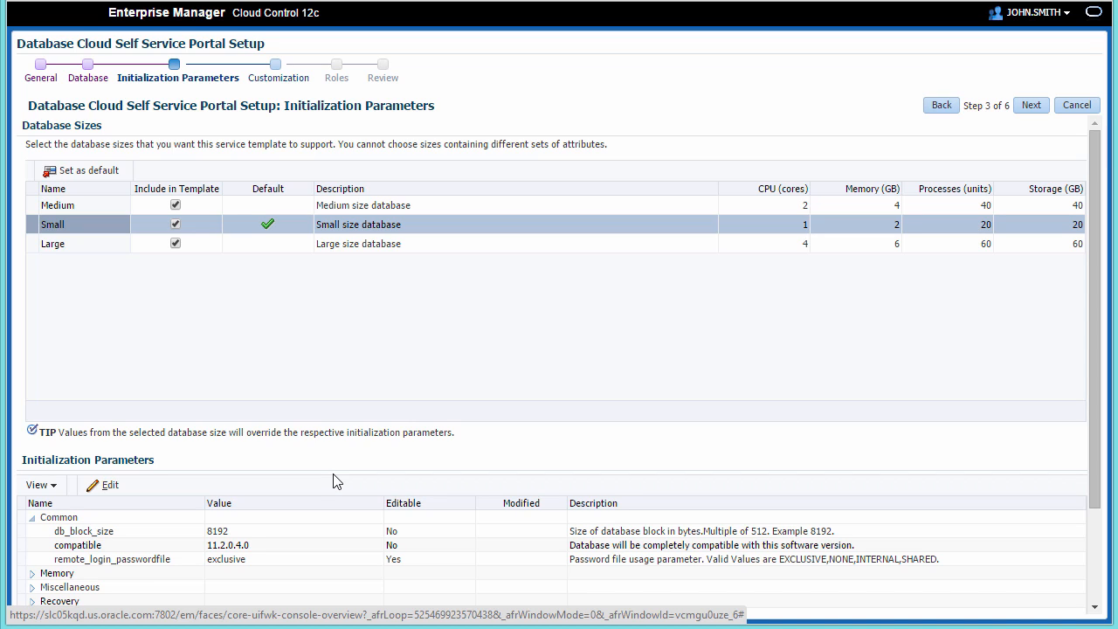
click(1033, 112)
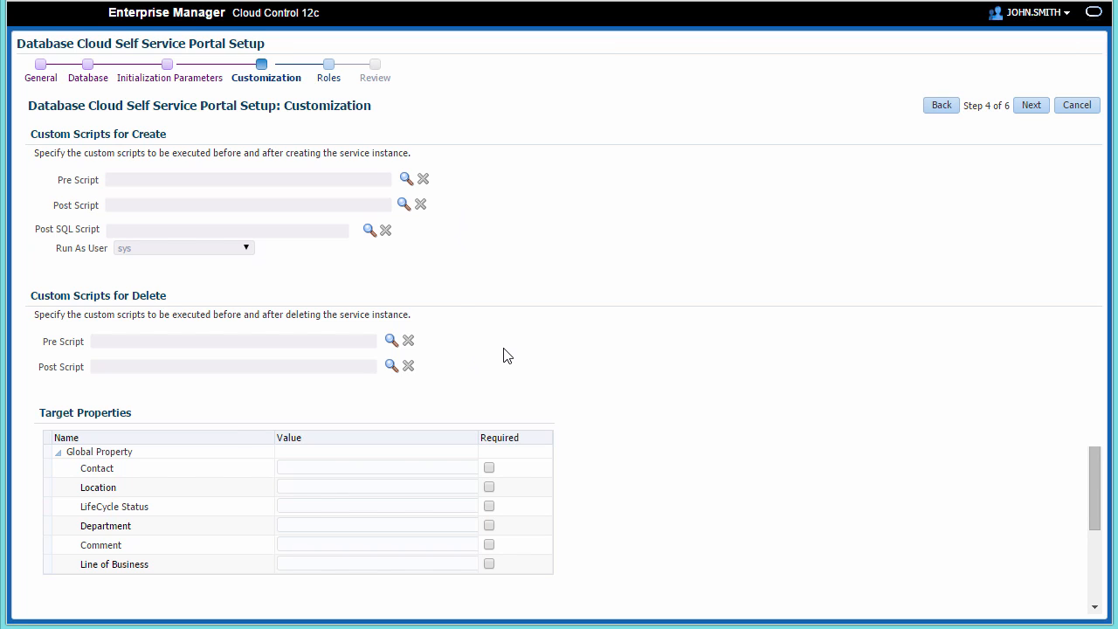
- Set the LifeCycle Status target property to Production, mark it Required, and continue
click(498, 509)
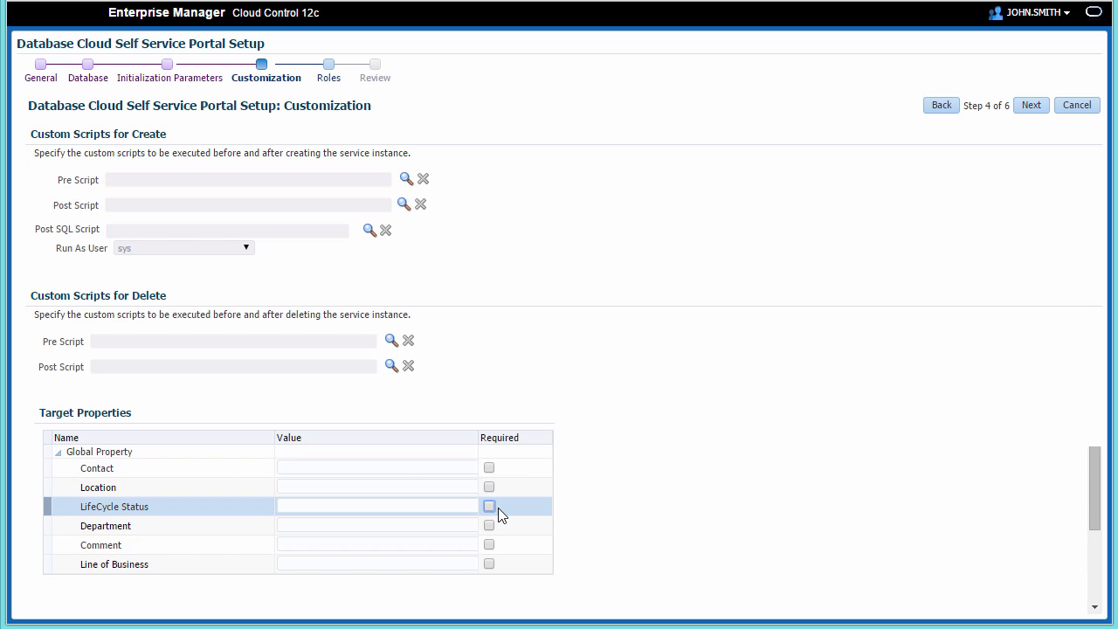
click(438, 505)
click(406, 537)
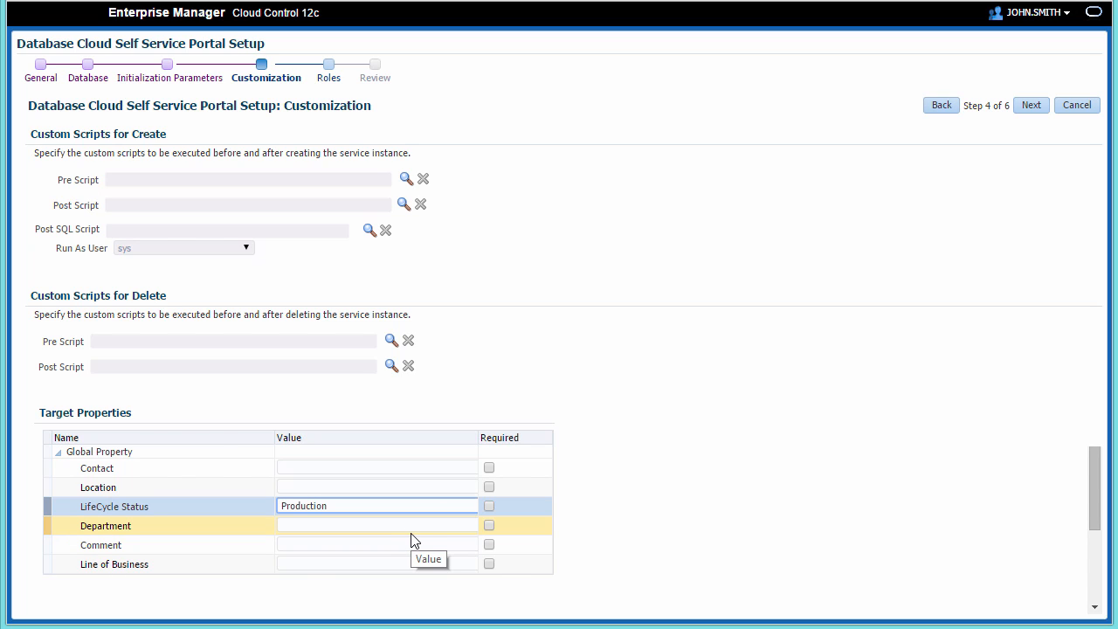
click(489, 506)
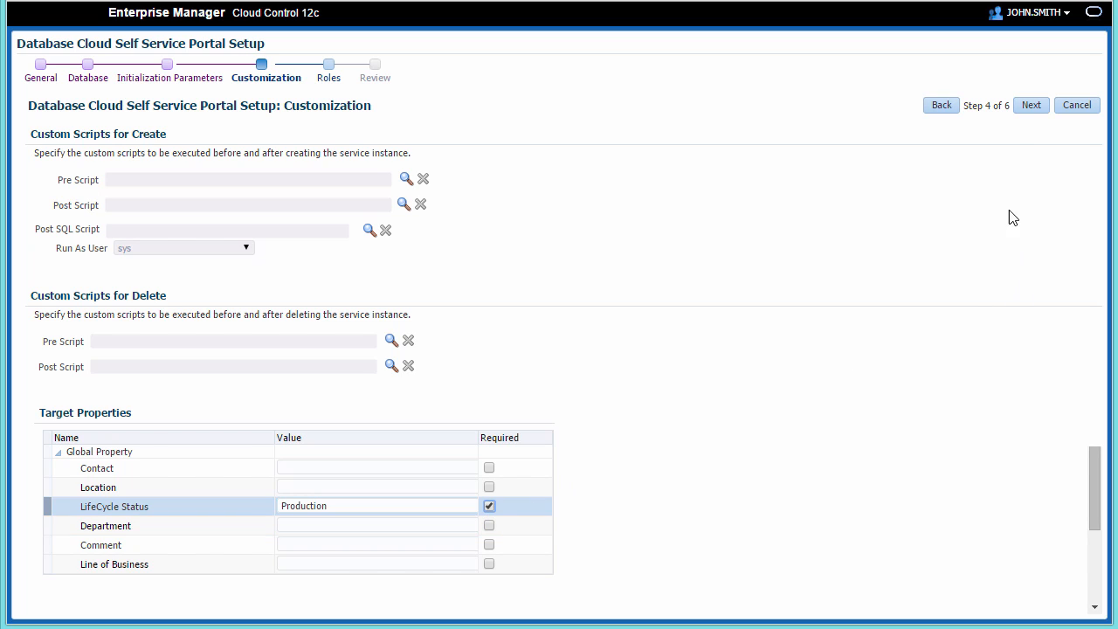
click(1029, 106)
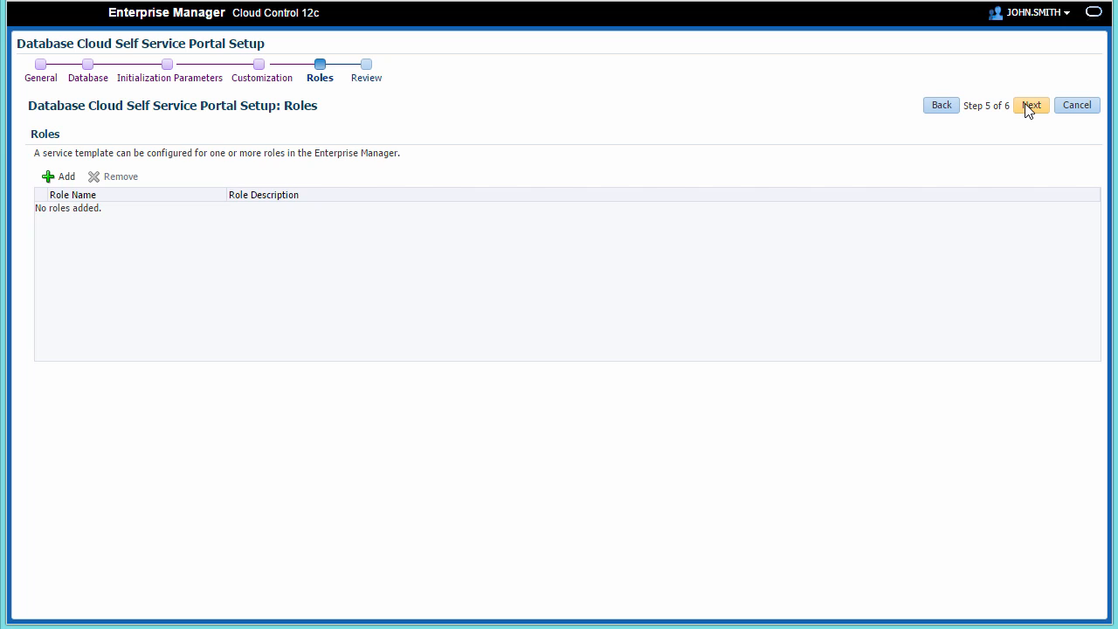
- Add a role through Select Roles, pass the review, and create the Thin Clone of CRM application template
click(63, 176)
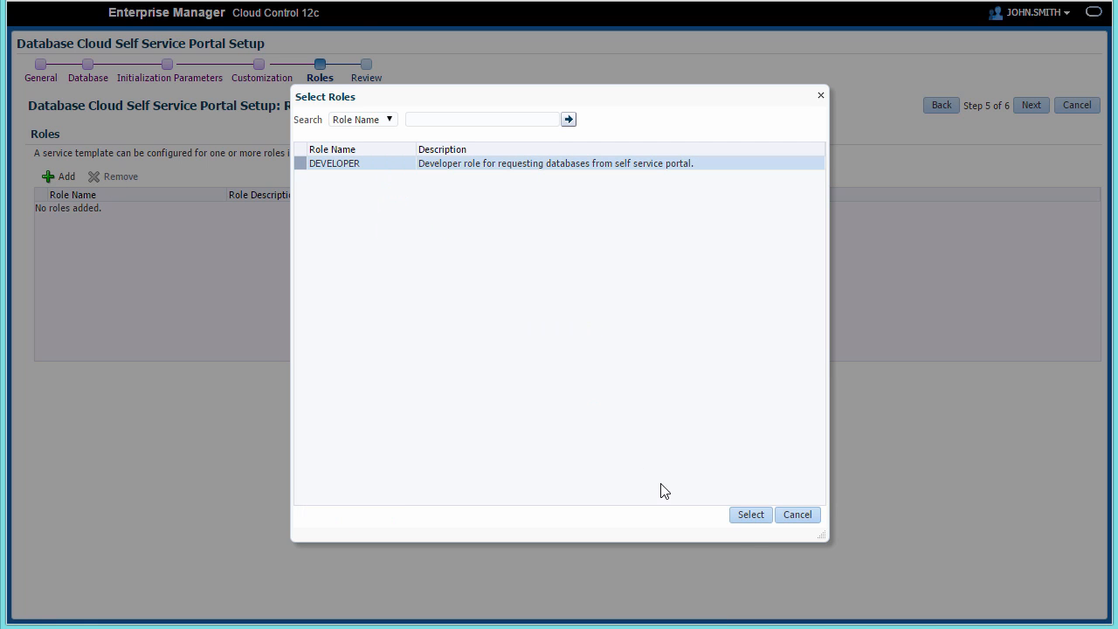
click(747, 517)
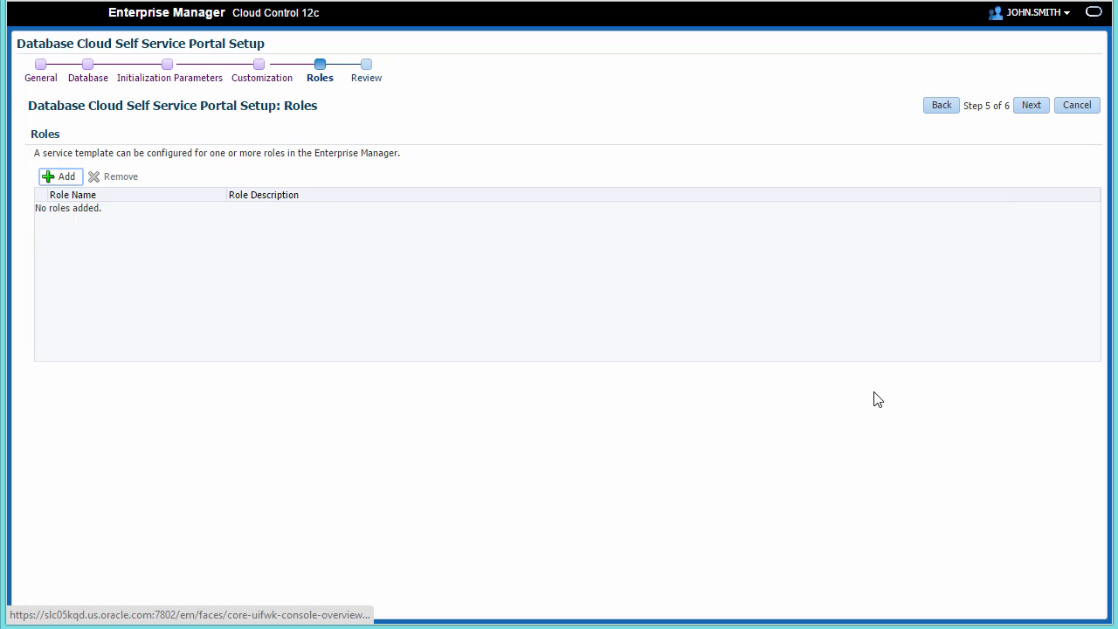
click(1032, 108)
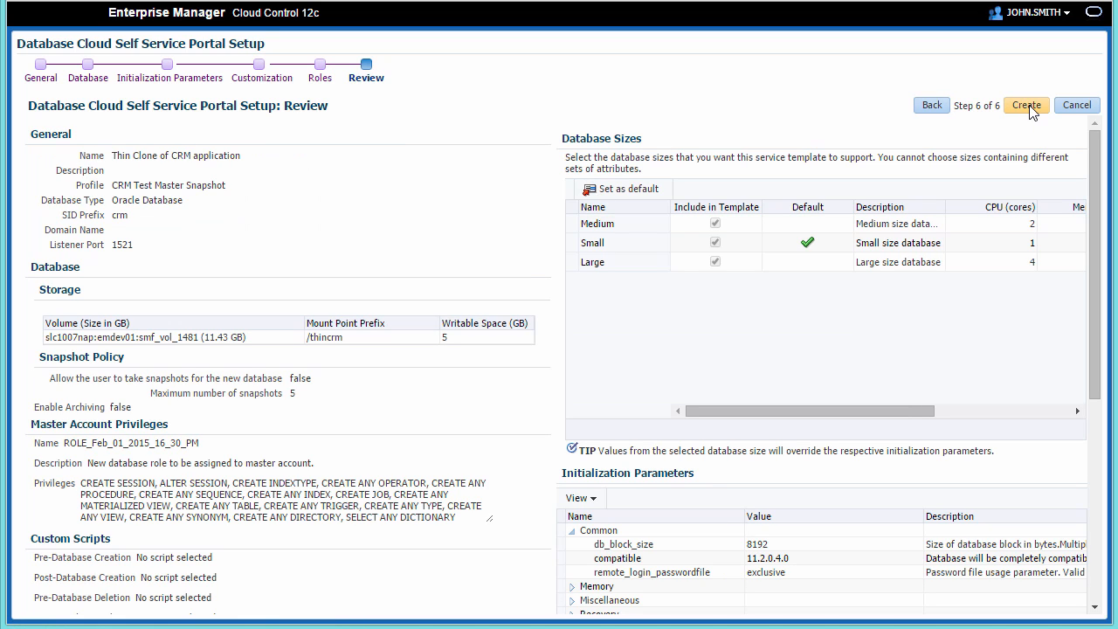
click(1025, 111)
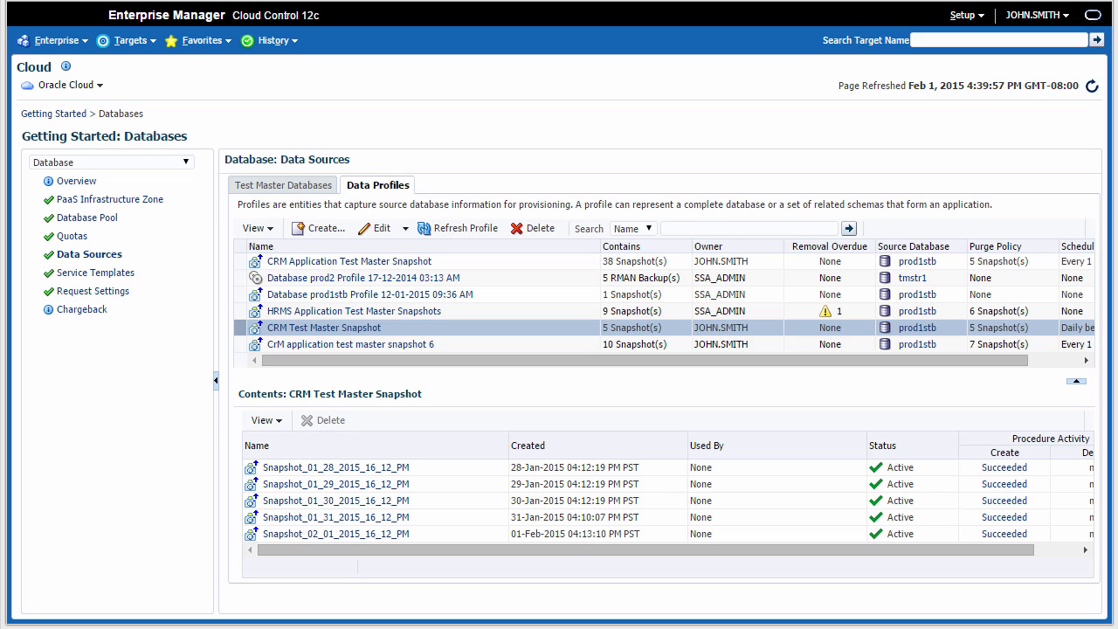
- Log out of the administrator account and sign in with the self-service user's name and password
click(1066, 16)
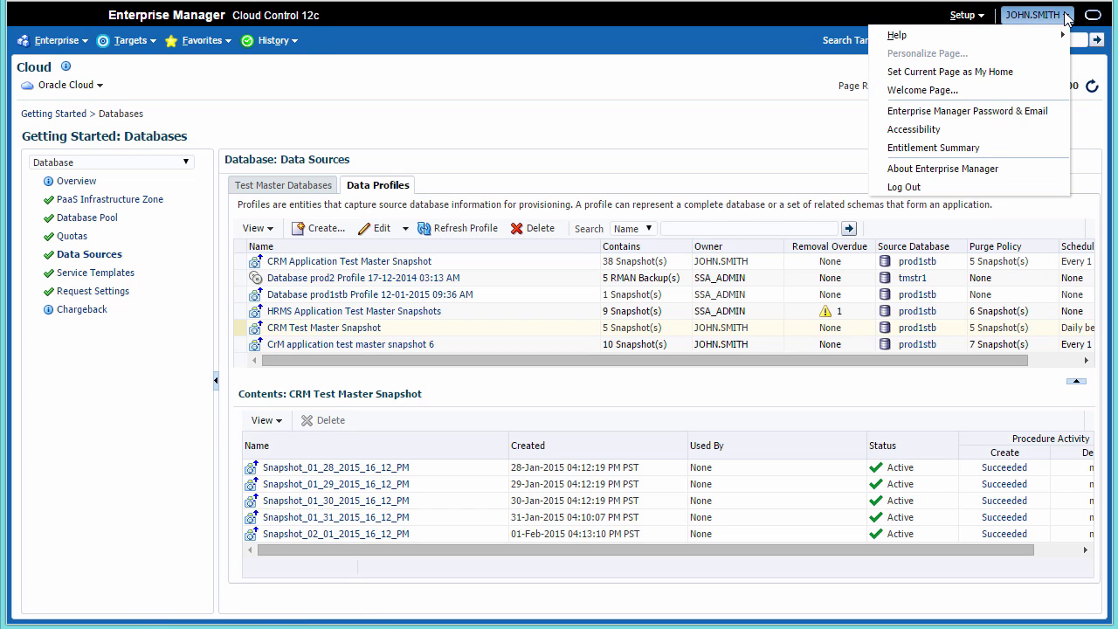
click(1014, 187)
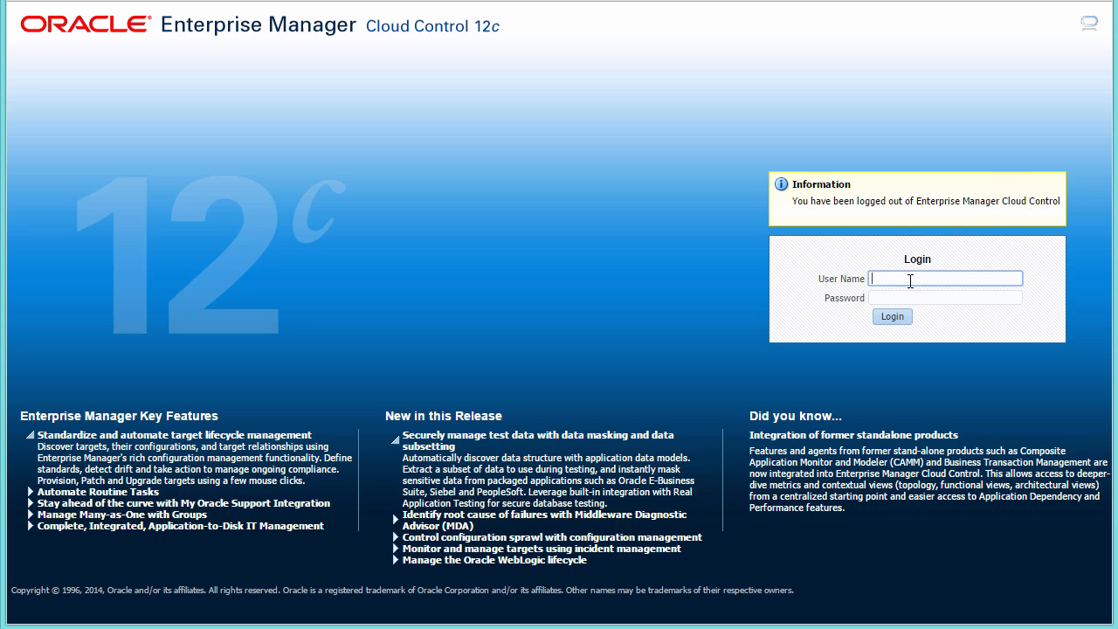
text(jane.doe)
key(Tab)
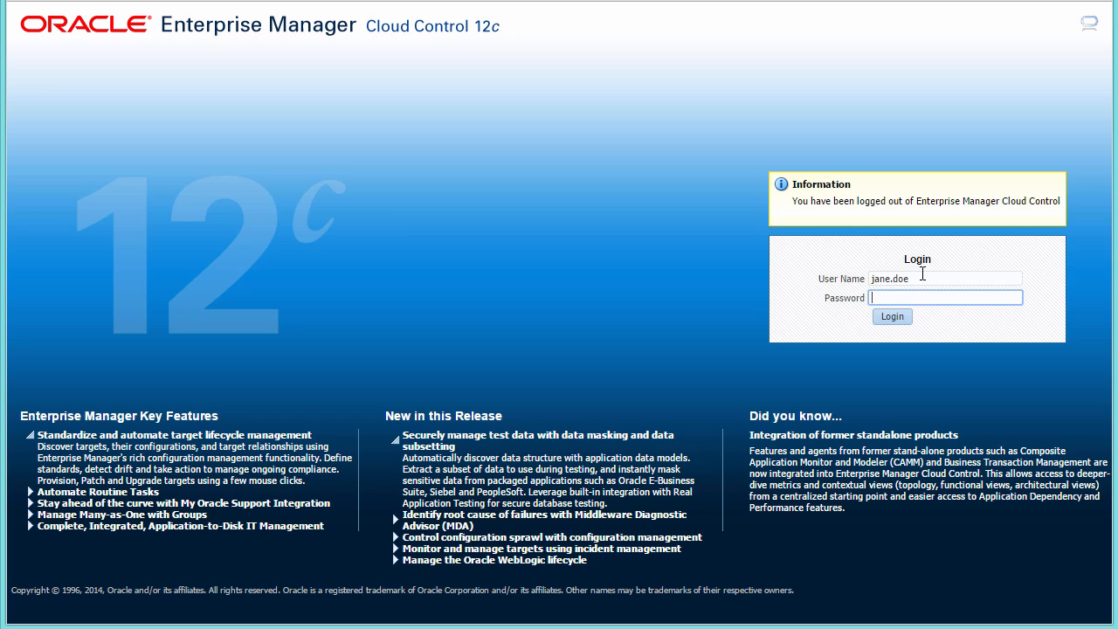
text(********)
click(892, 317)
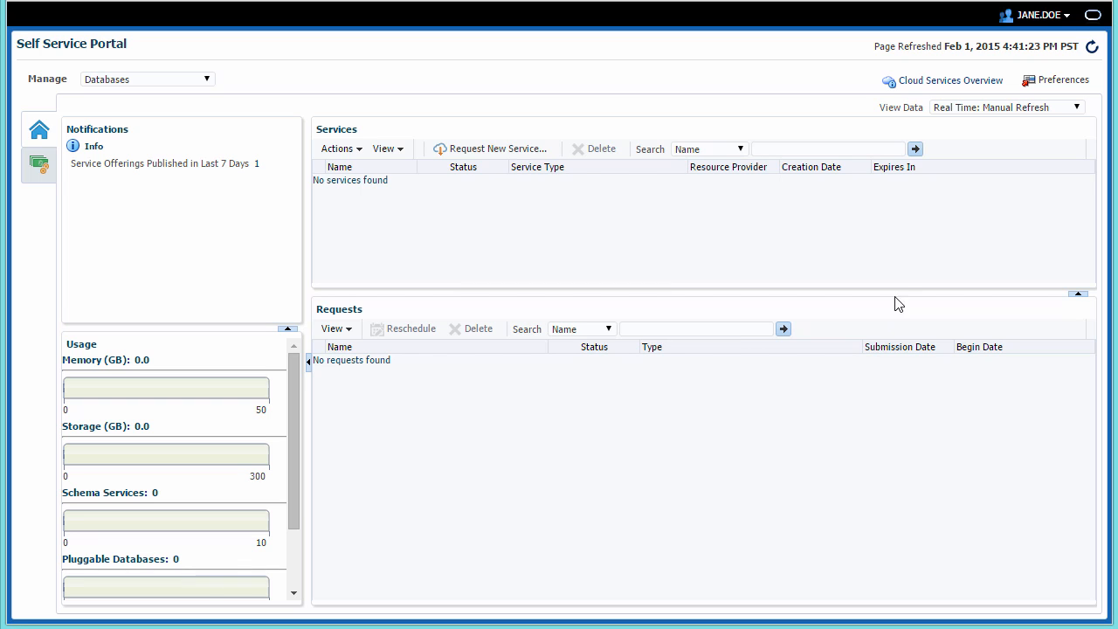
- Open and cancel the portal Preferences, then choose Request New Service in the Services panel
click(1050, 85)
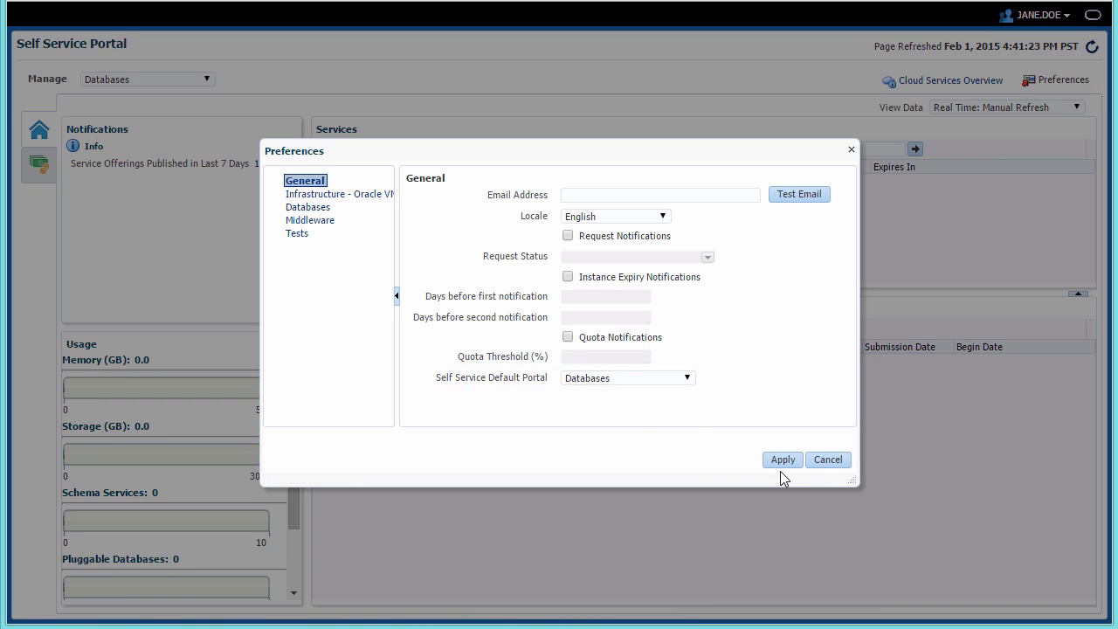
click(841, 465)
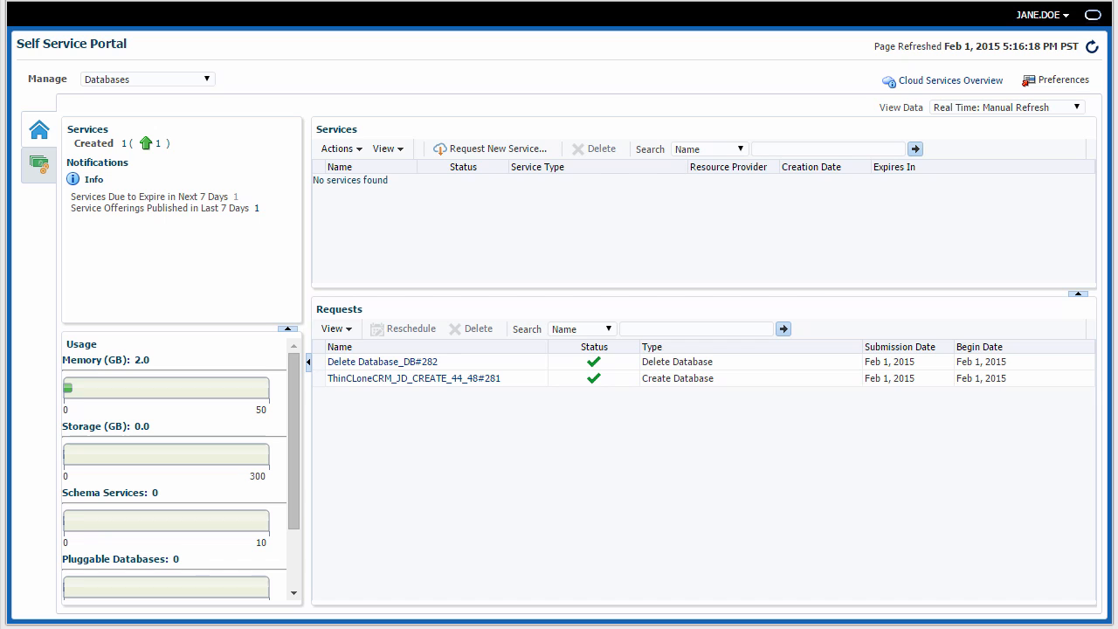
click(522, 150)
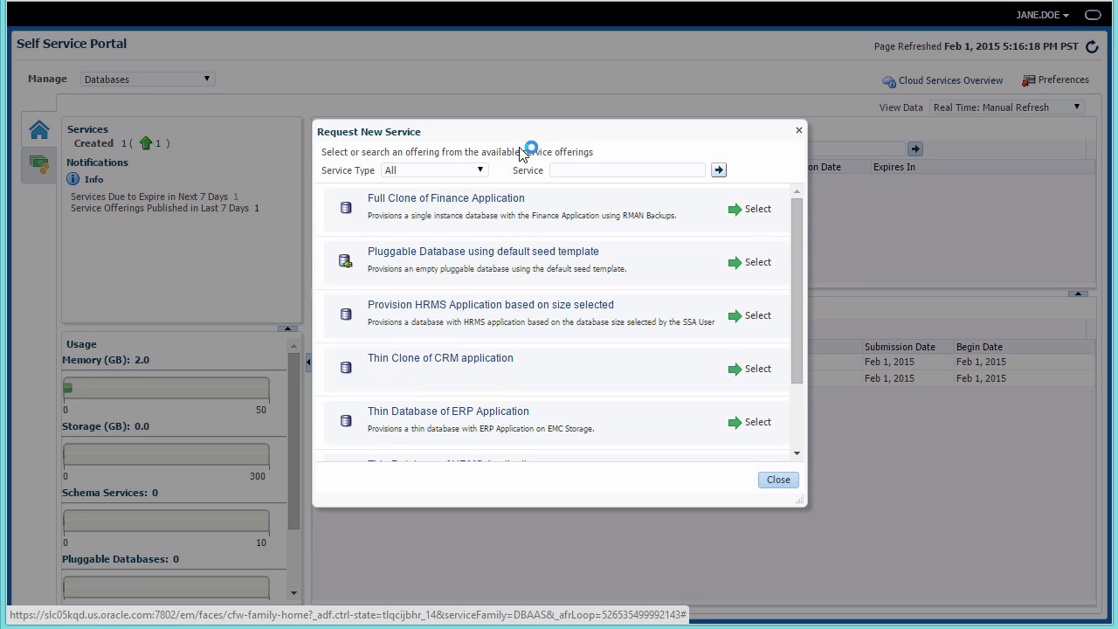
- Choose Thin Clone of CRM application, naming the request ThinCCRM_JD and the service jdcrm8
click(733, 374)
drag(339, 129, 134, 130)
text(ThinC)
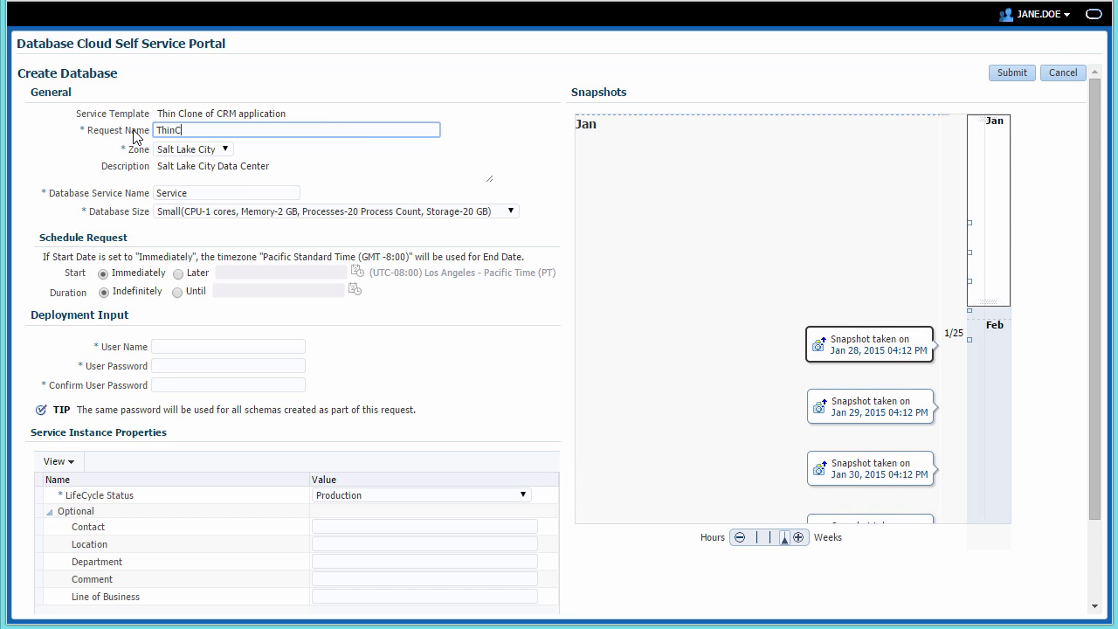
text(CRM_)
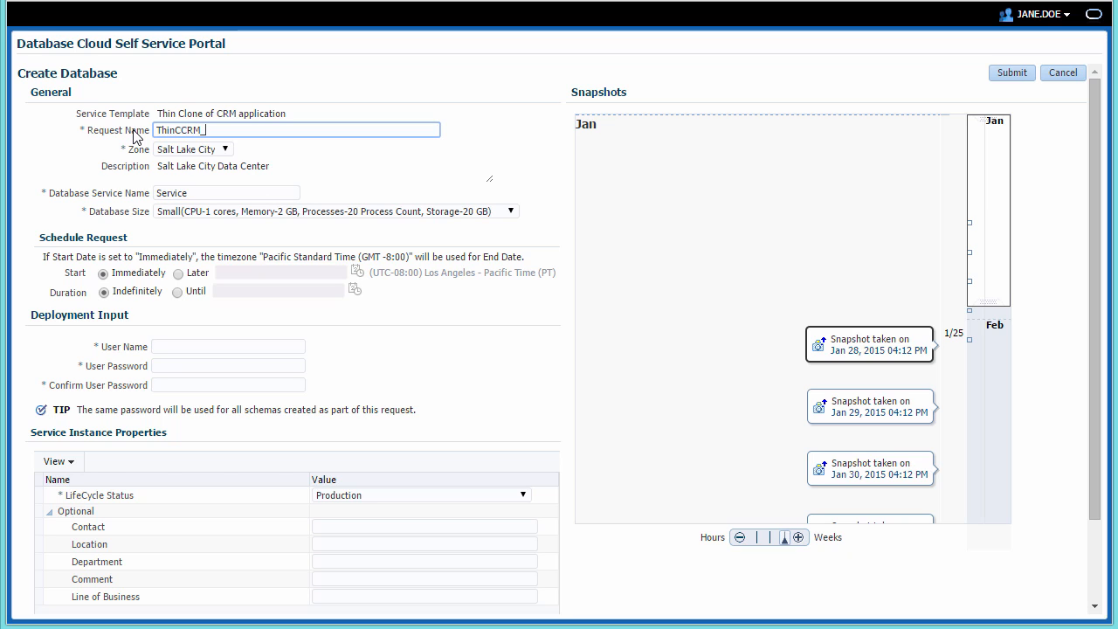
text(JD)
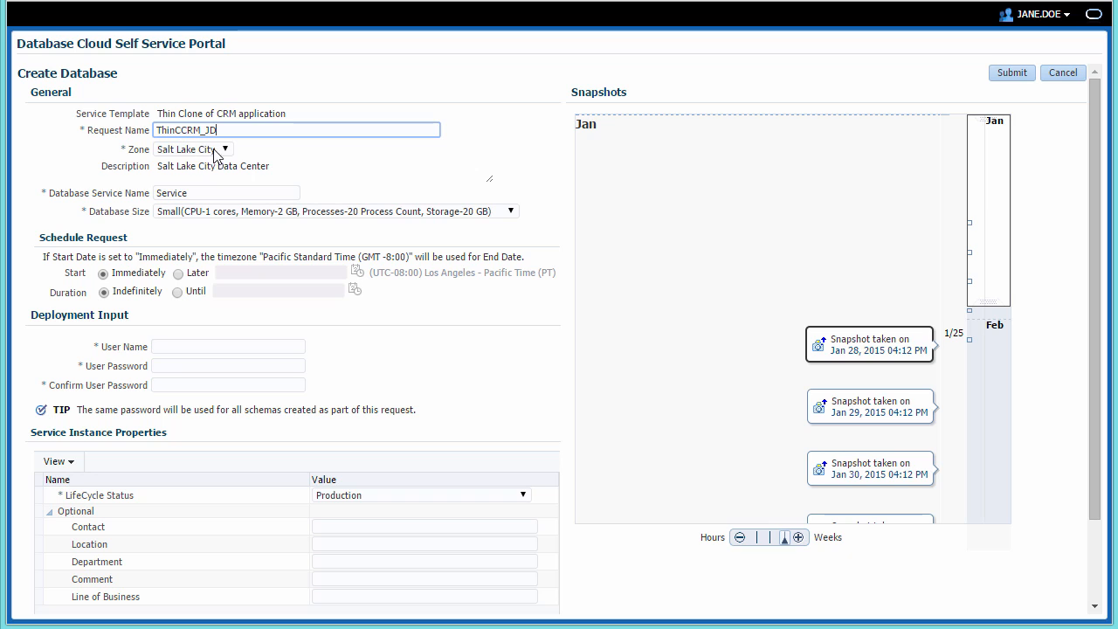
click(207, 190)
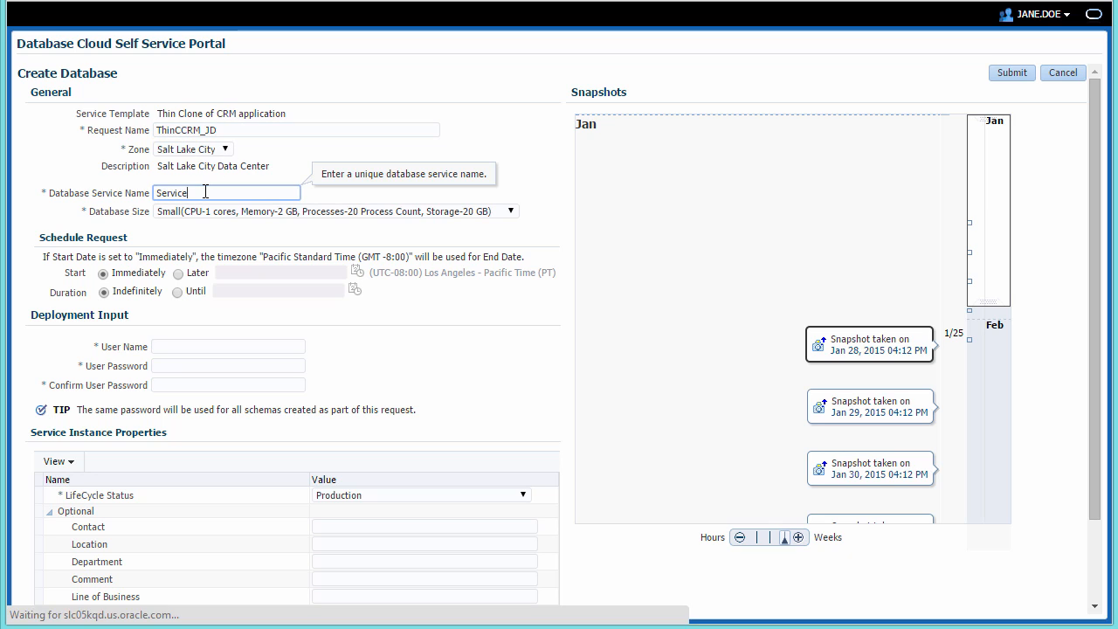
key(BackSpace)
key(BackSpace)
key(BackSpace)
key(BackSpace)
key(BackSpace)
key(BackSpace)
key(BackSpace)
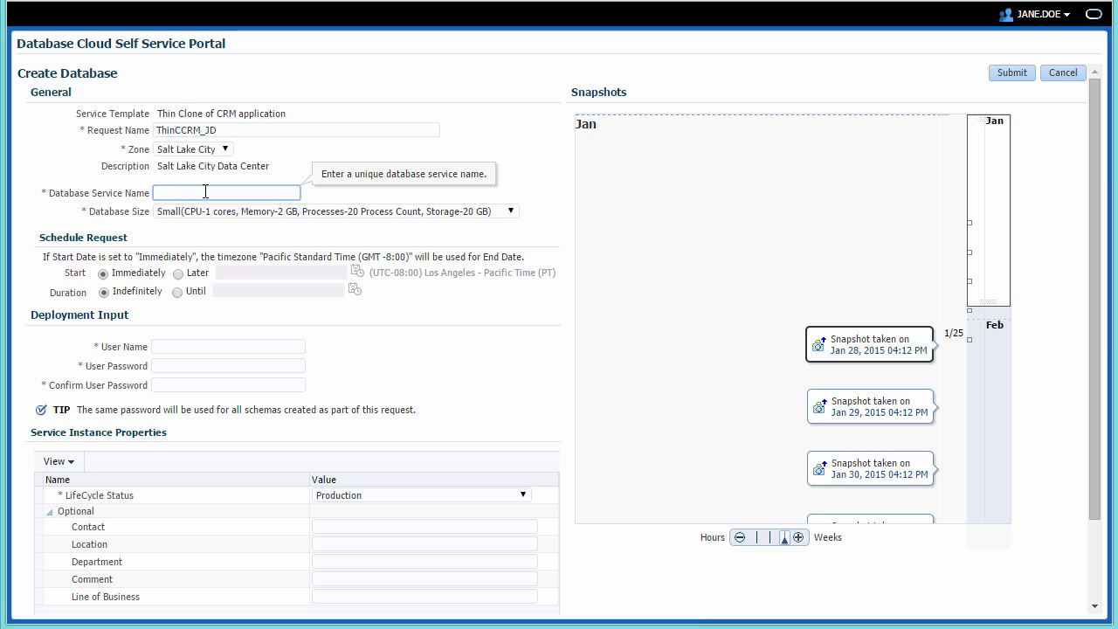
text(jdcrm8)
- Limit the service duration until 2/6/2015
click(177, 292)
click(232, 289)
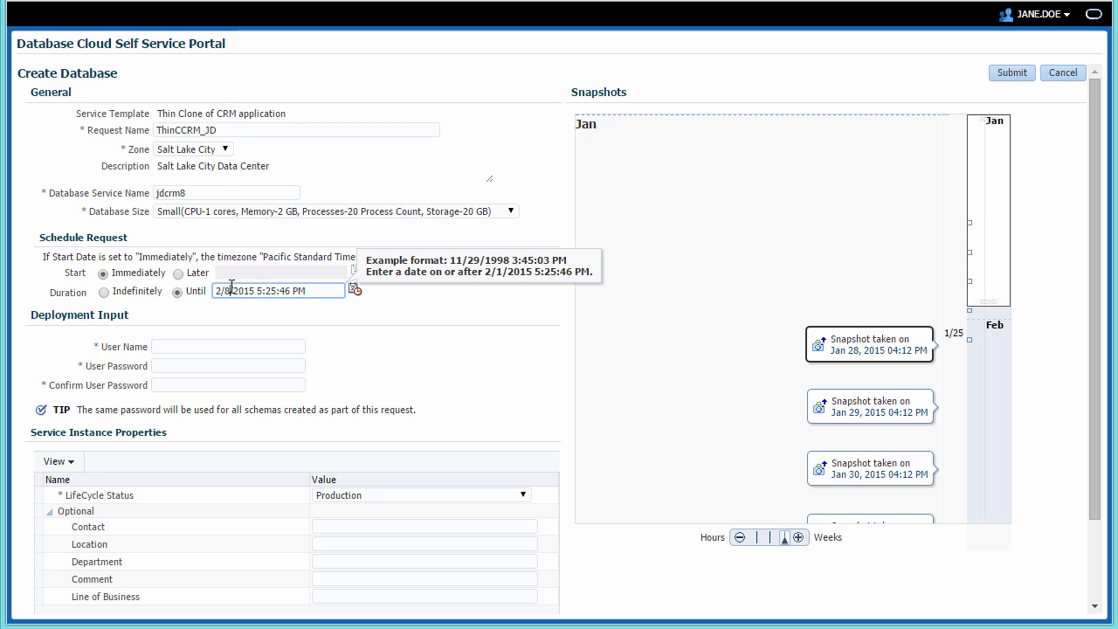
key(BackSpace)
text(6)
- Enter schema user name jdcrm and its password
click(182, 348)
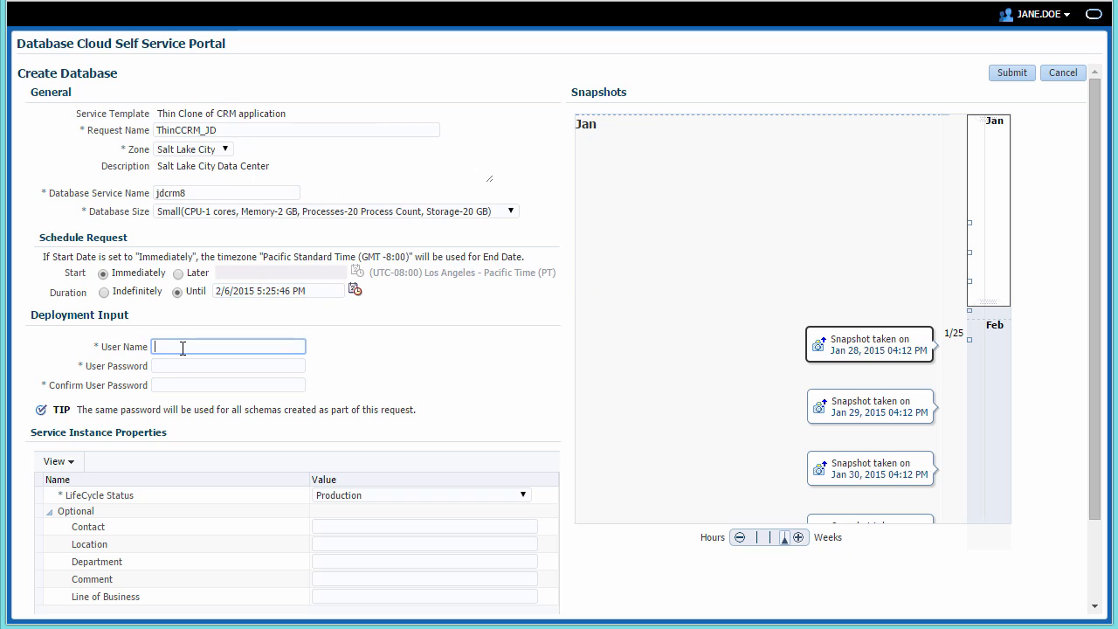
text(jd)
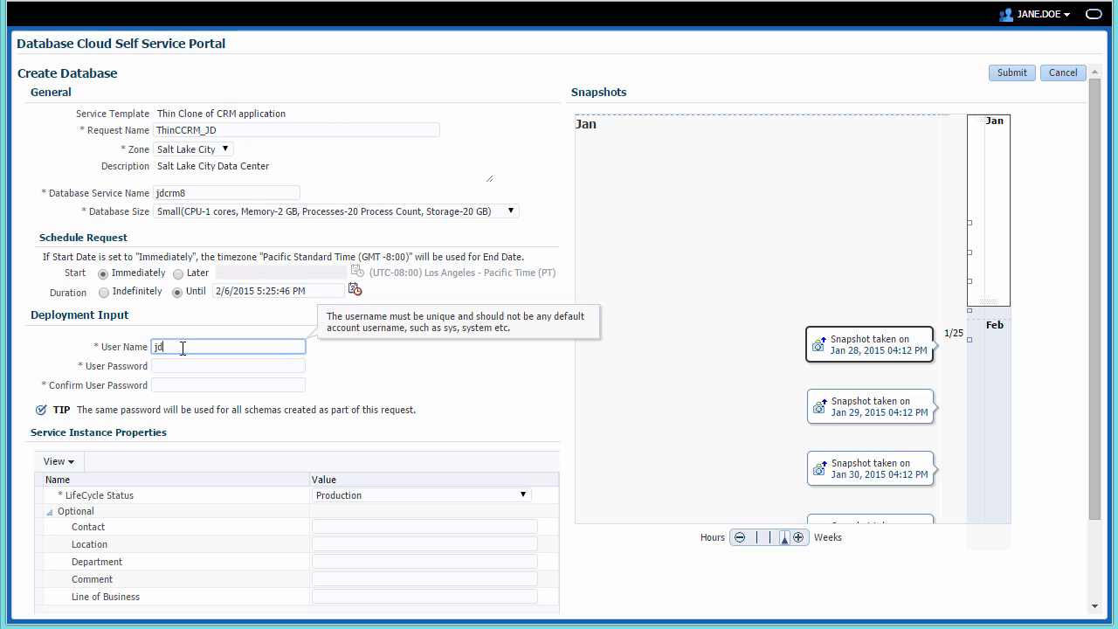
text(crm)
key(Tab)
text(••••)
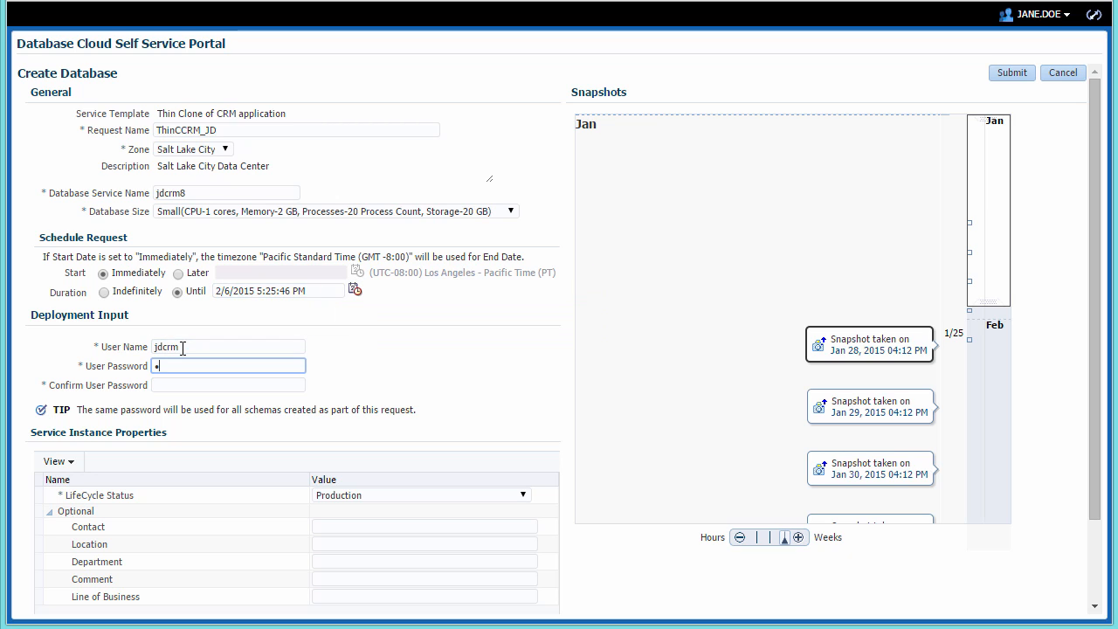
text(••••)
key(Tab)
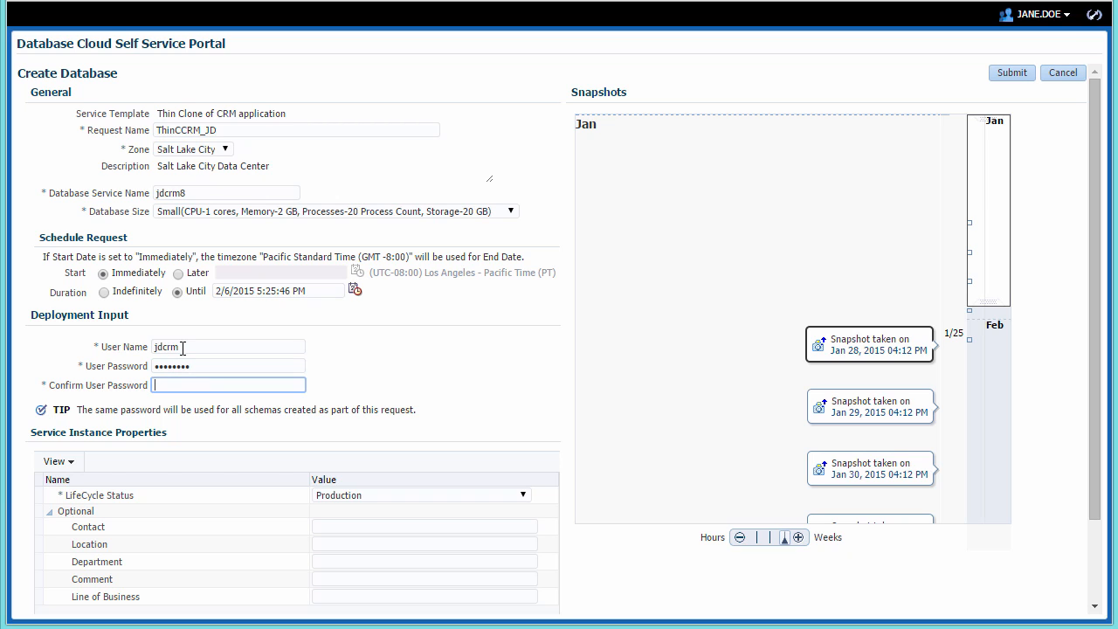
text(••••••••)
- Base the clone on the Jan 30 snapshot and submit the request
drag(982, 270, 977, 320)
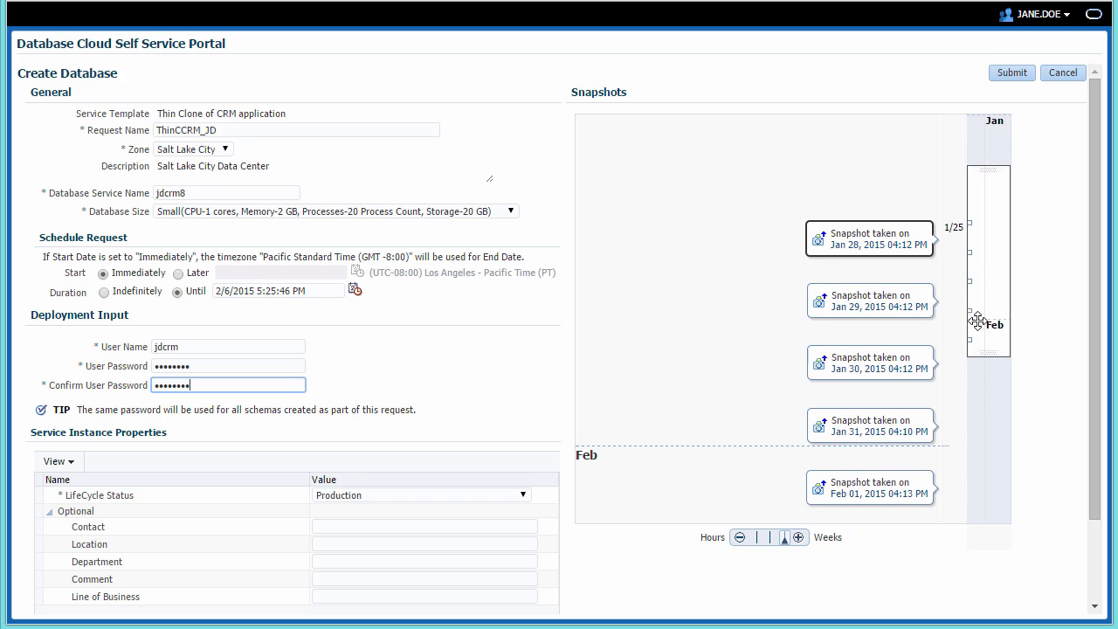
click(879, 367)
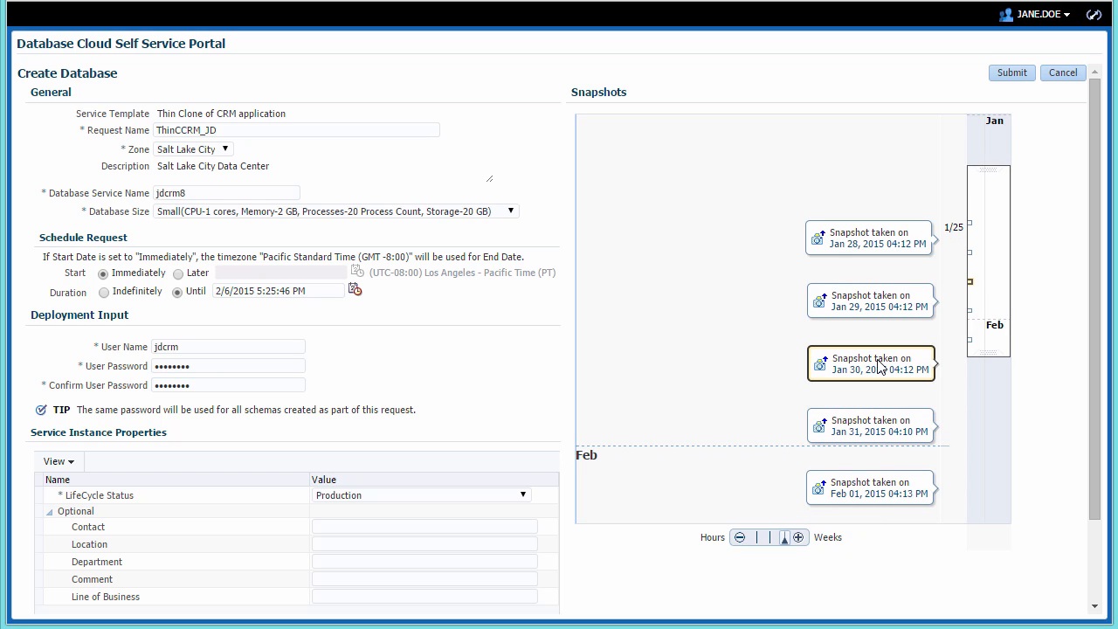
click(1010, 73)
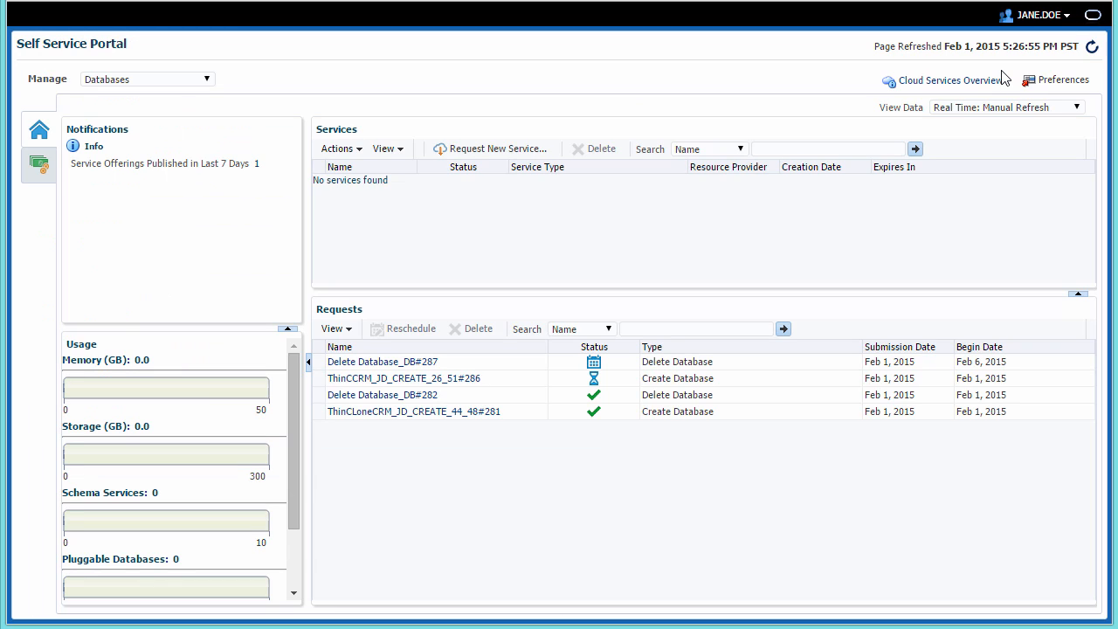
- Watch the ThinCCRM_JD request details refresh every 30 seconds, then open the new crm00000 service
click(527, 380)
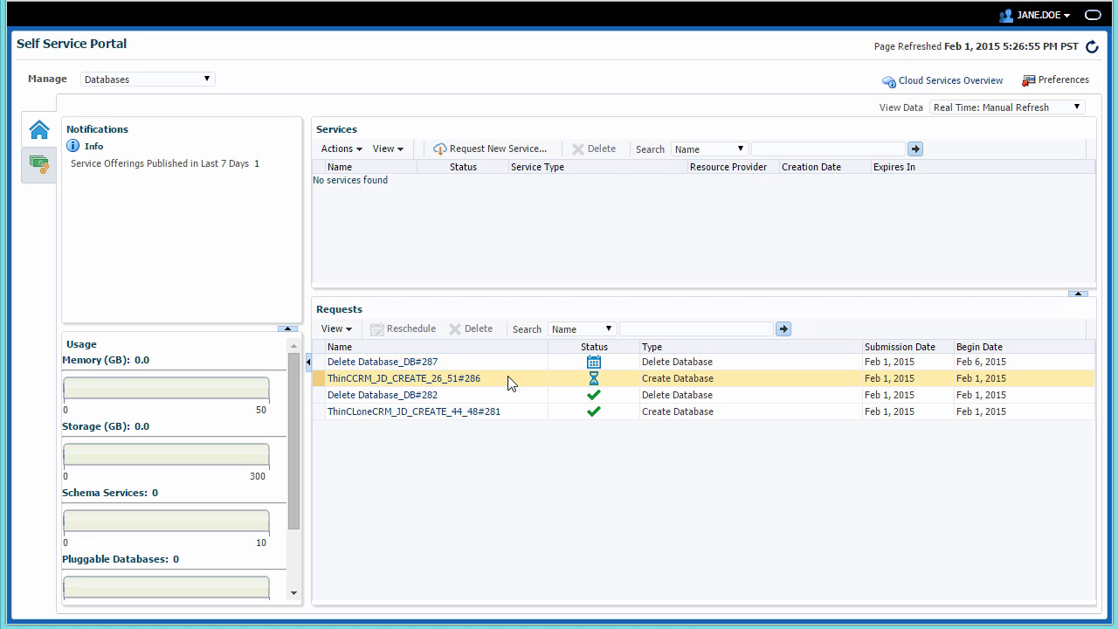
click(470, 382)
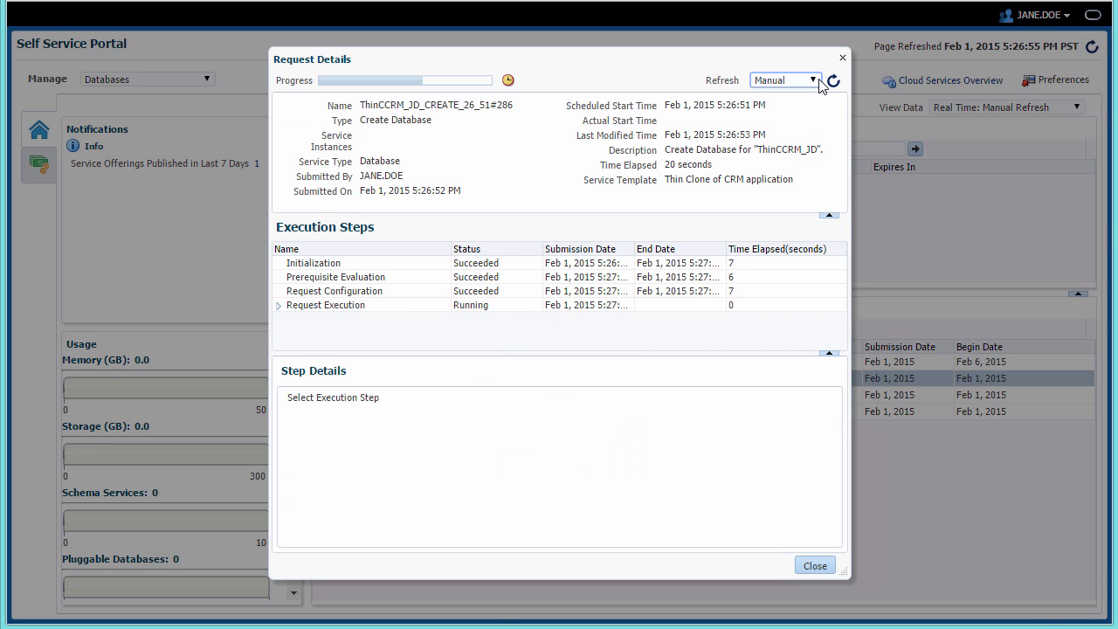
click(813, 81)
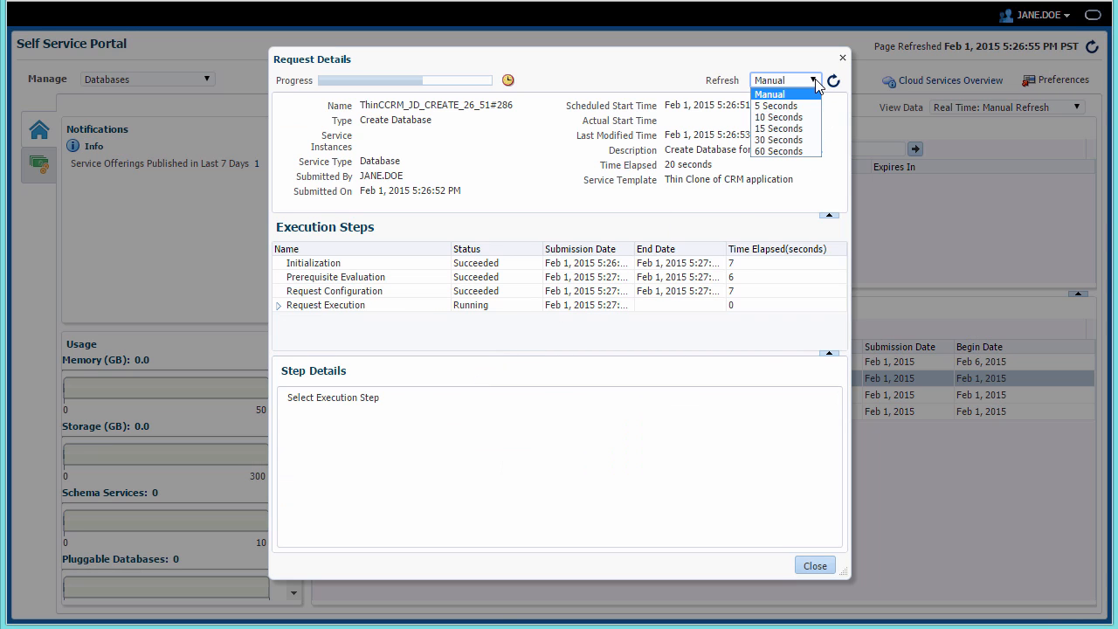
click(801, 140)
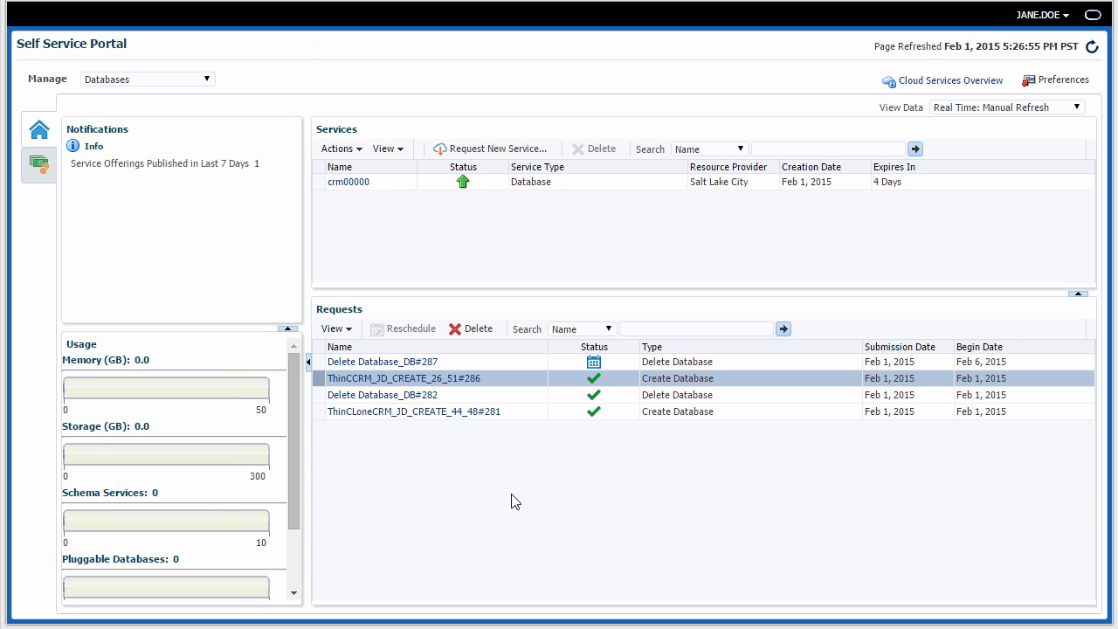
click(368, 187)
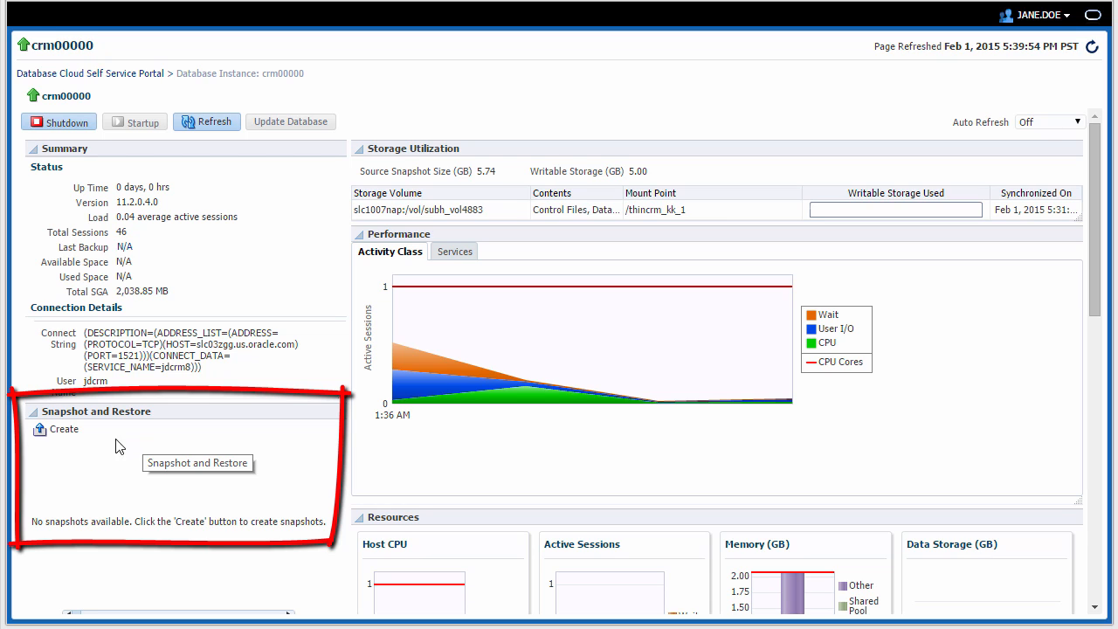
- Schedule a crm00000 snapshot named Snapshot_01 and dismiss the confirmation
click(63, 430)
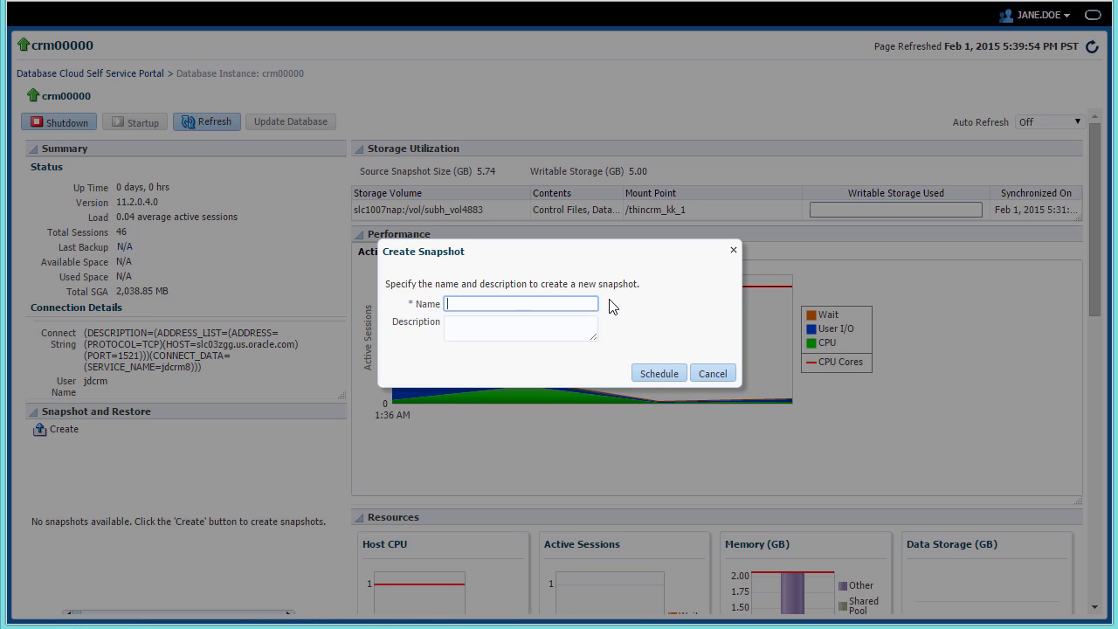
text(Snapshot_01)
click(665, 368)
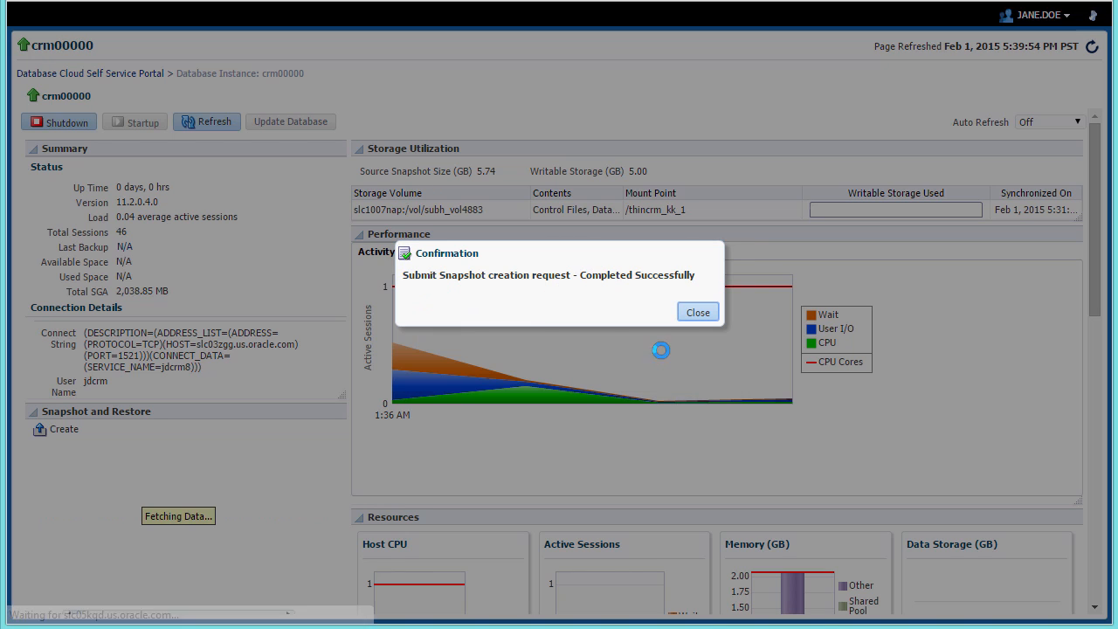
click(697, 311)
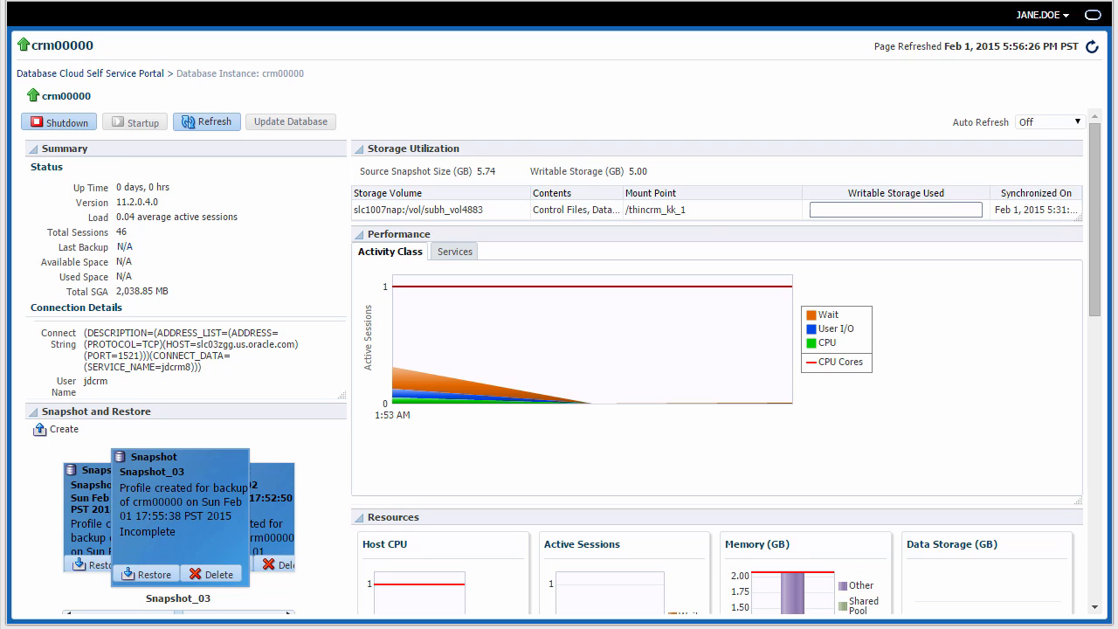
- Restore crm00000 from Snapshot_02 and return to the Self Service Portal home
click(282, 496)
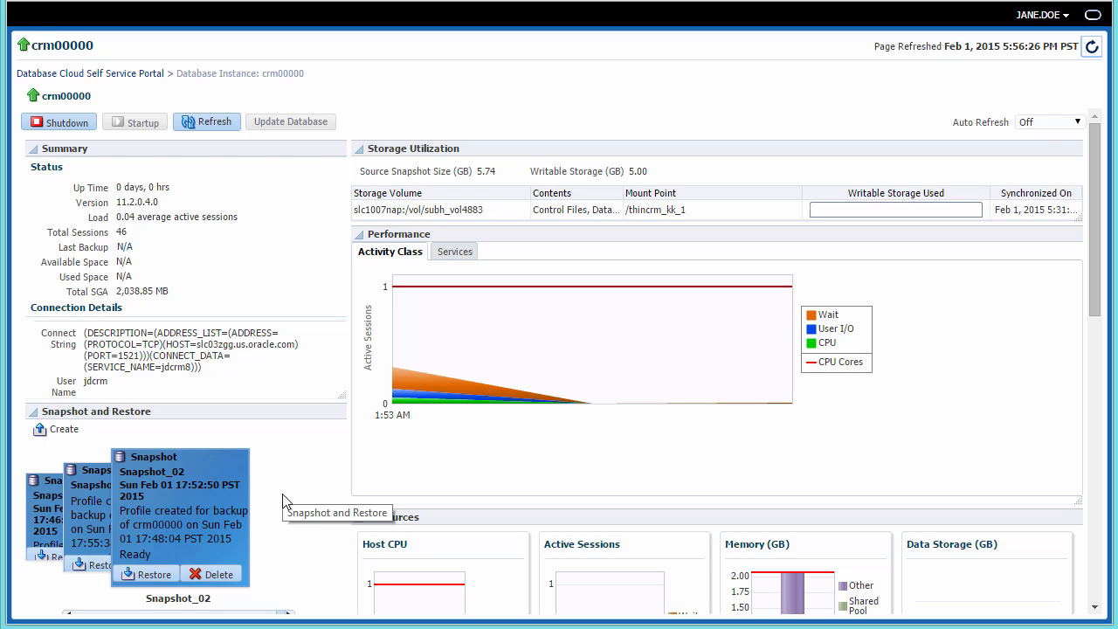
click(152, 577)
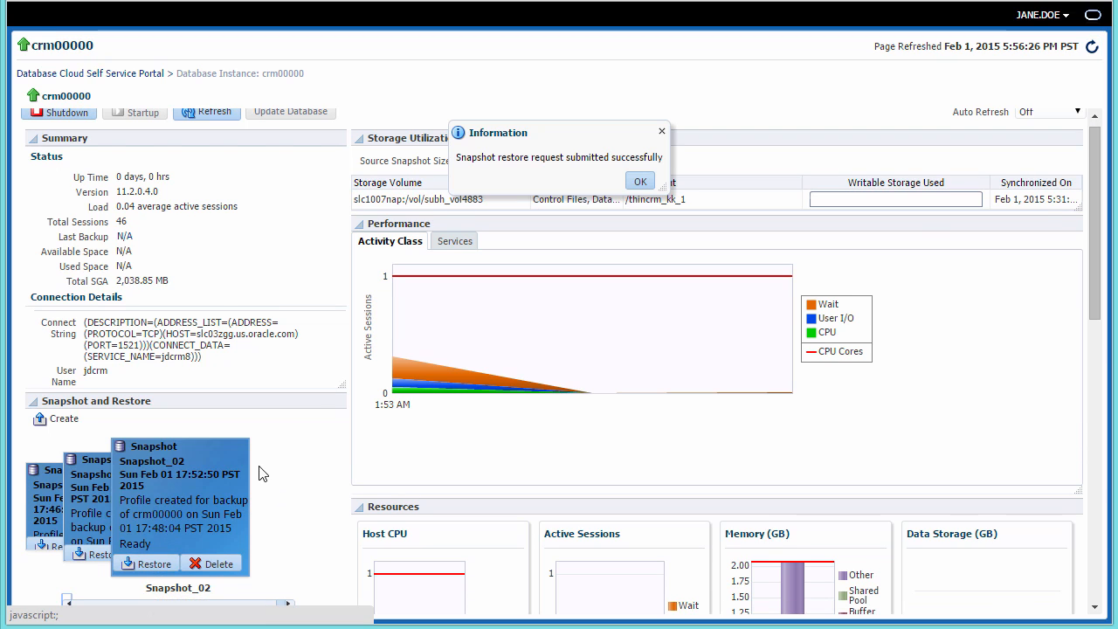
click(641, 181)
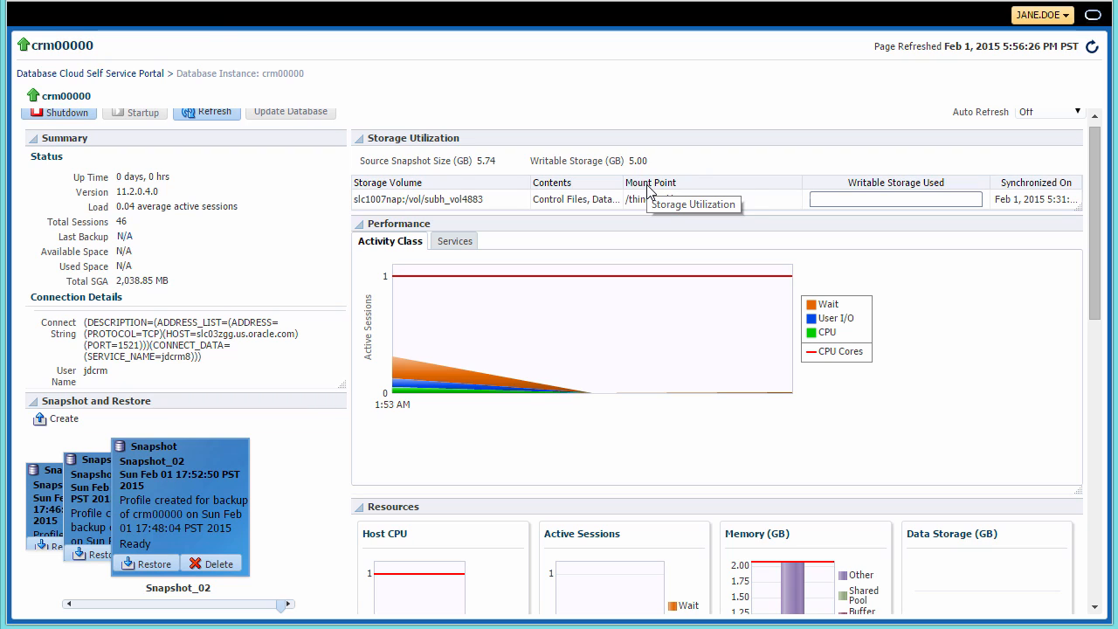
click(145, 75)
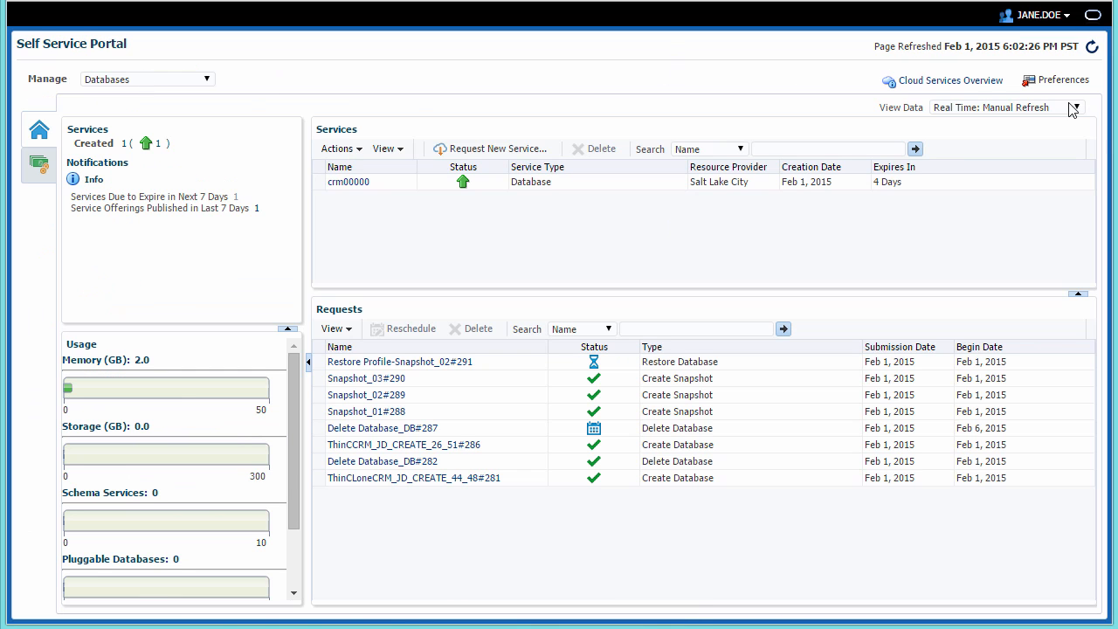
- Set the portal to auto-refresh every 30 seconds, open crm00000, and rotate to Snapshot_02
click(1075, 107)
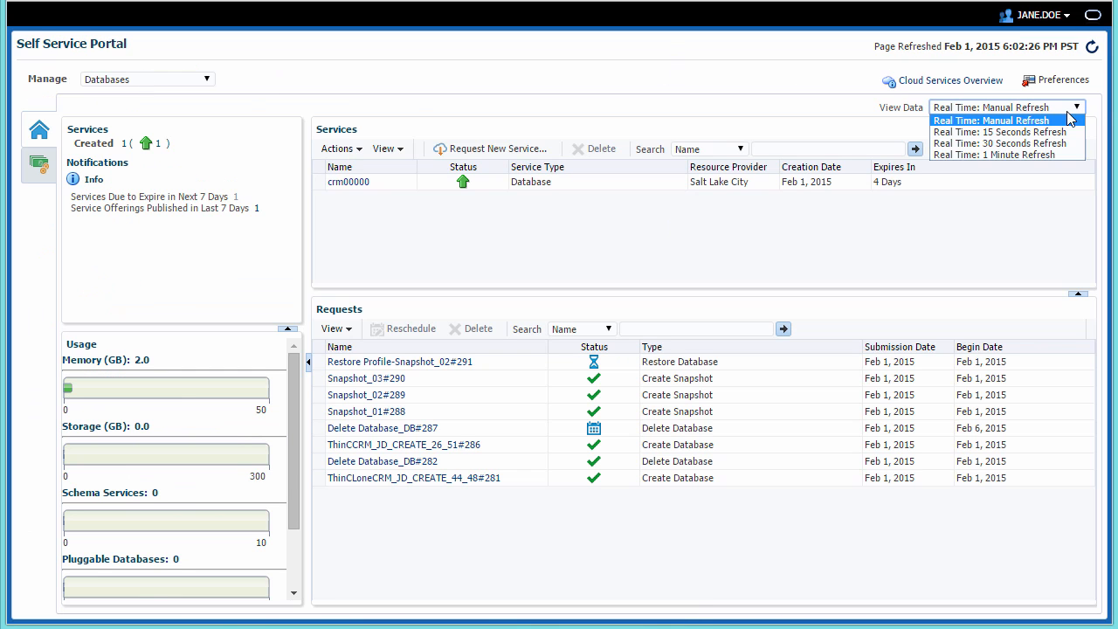
click(1048, 143)
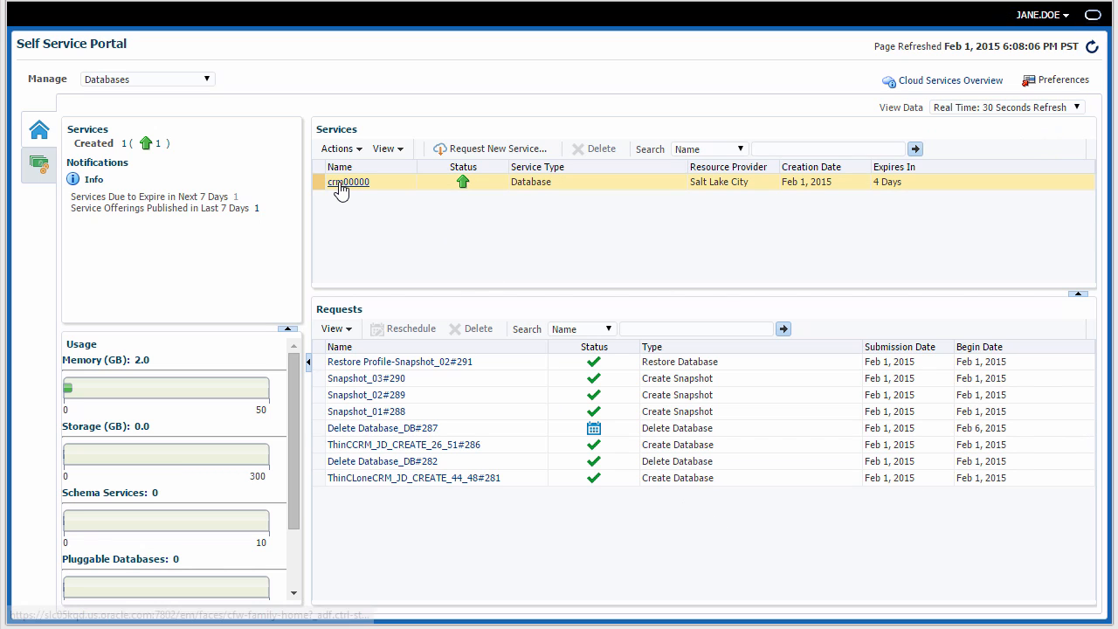
click(340, 184)
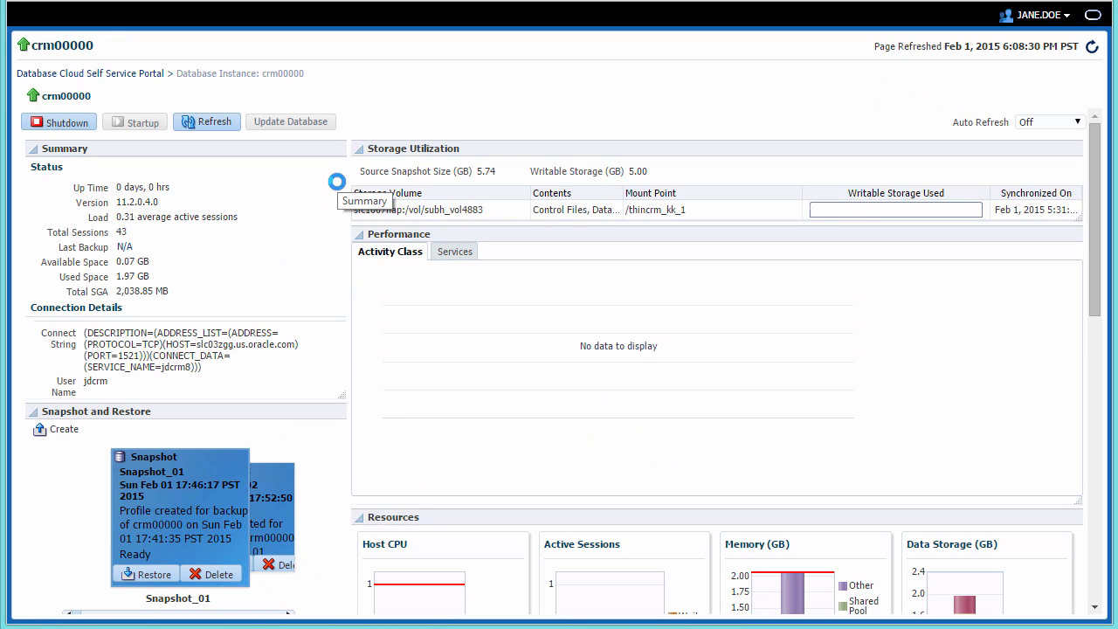
click(271, 489)
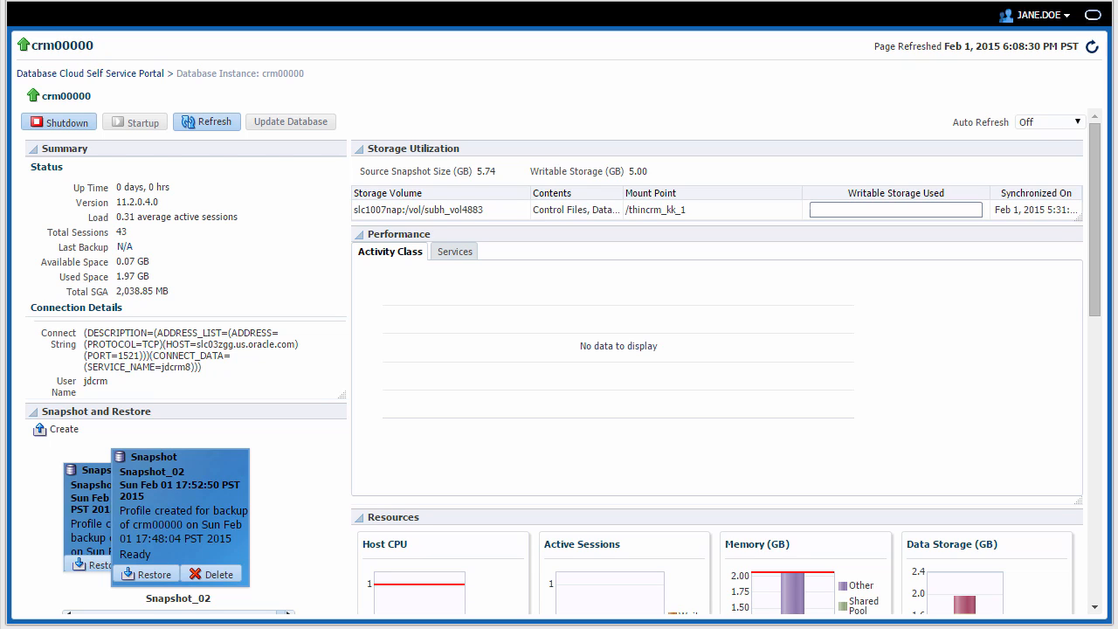
- Log out of the self-service account and log back in with the administrator username and password
click(1065, 17)
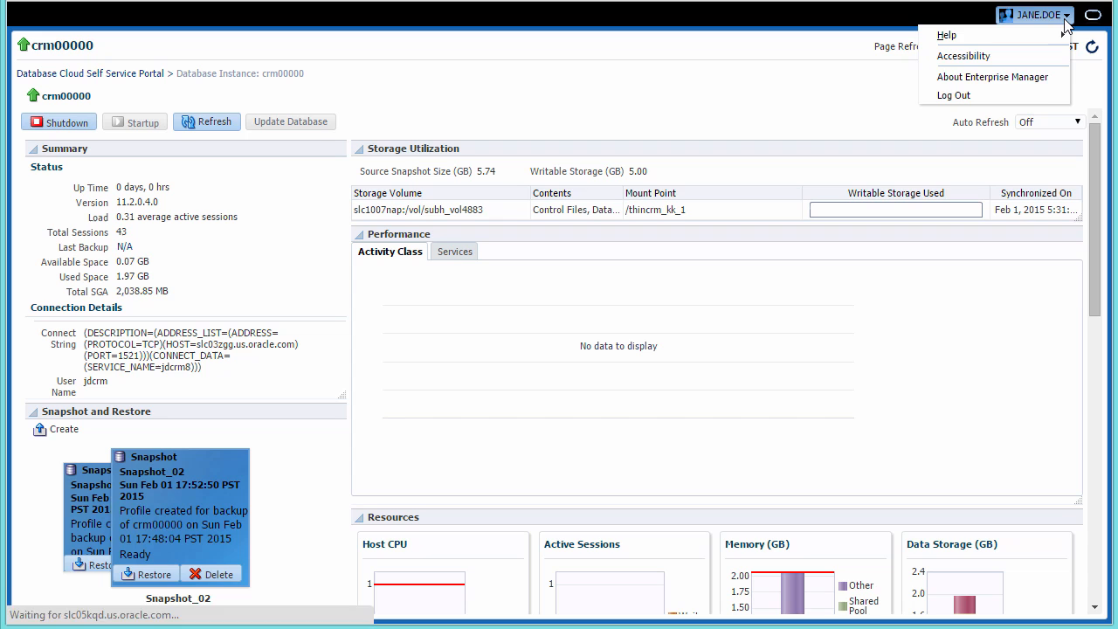
click(1031, 90)
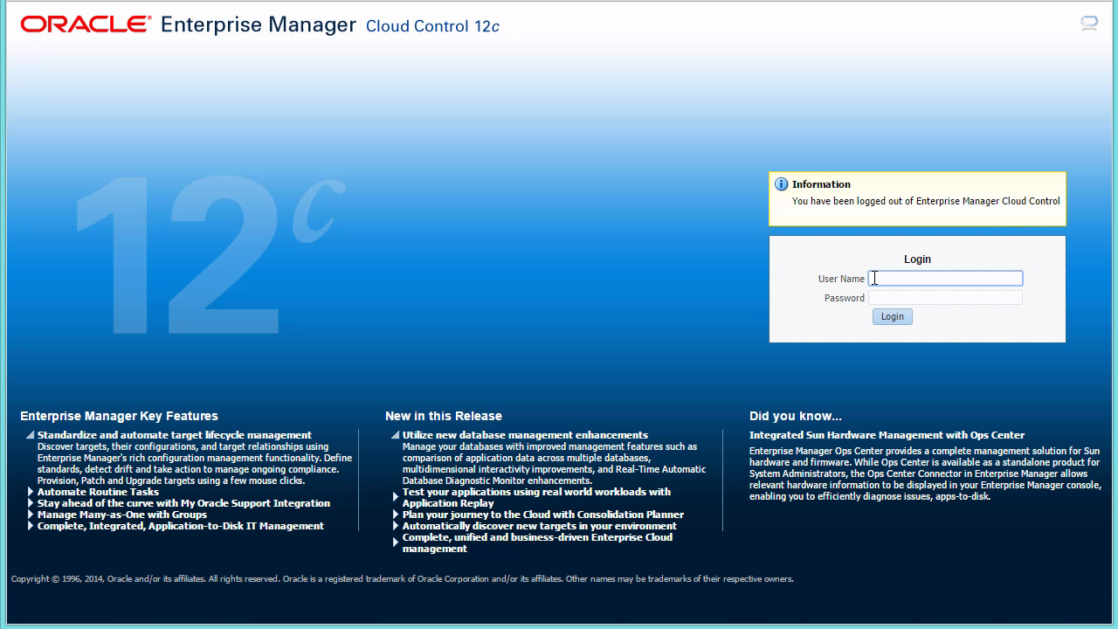
text(JOHN.SMITH)
key(Tab)
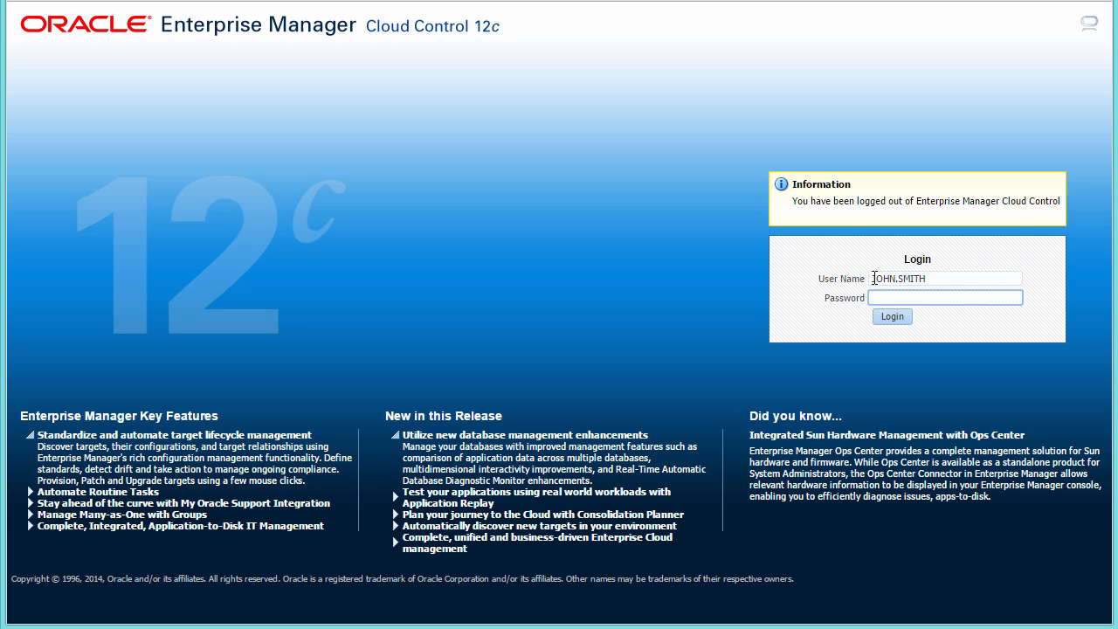
text(welcome1)
key(Return)
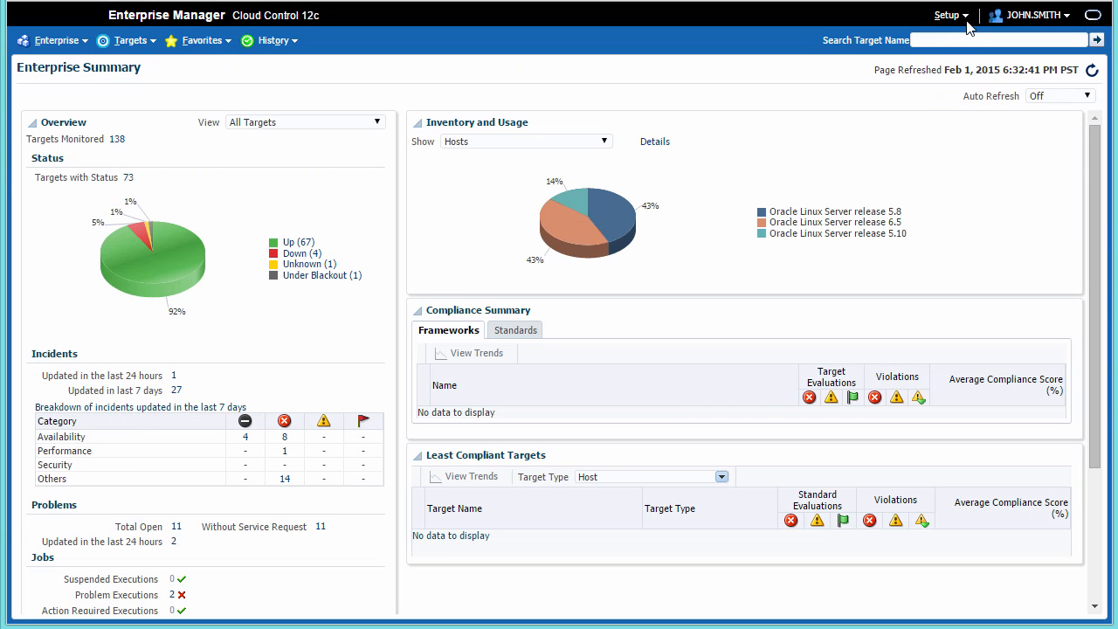
- Go to Setup > Cloud > Database Data Sources and show CRM Test Master Snapshot's snapshots
click(948, 15)
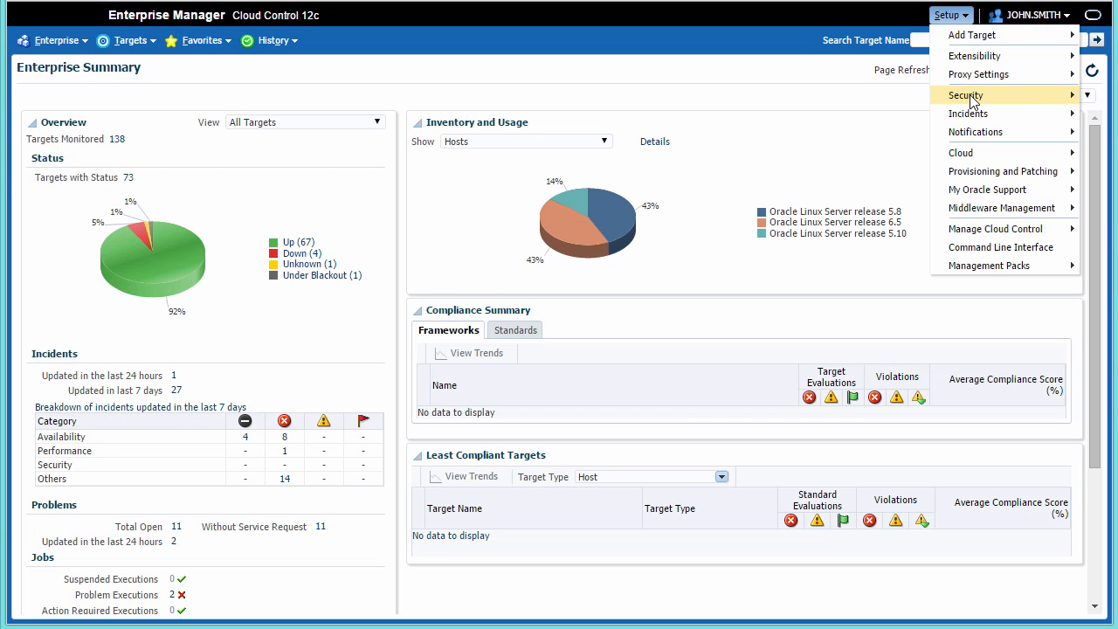
click(865, 186)
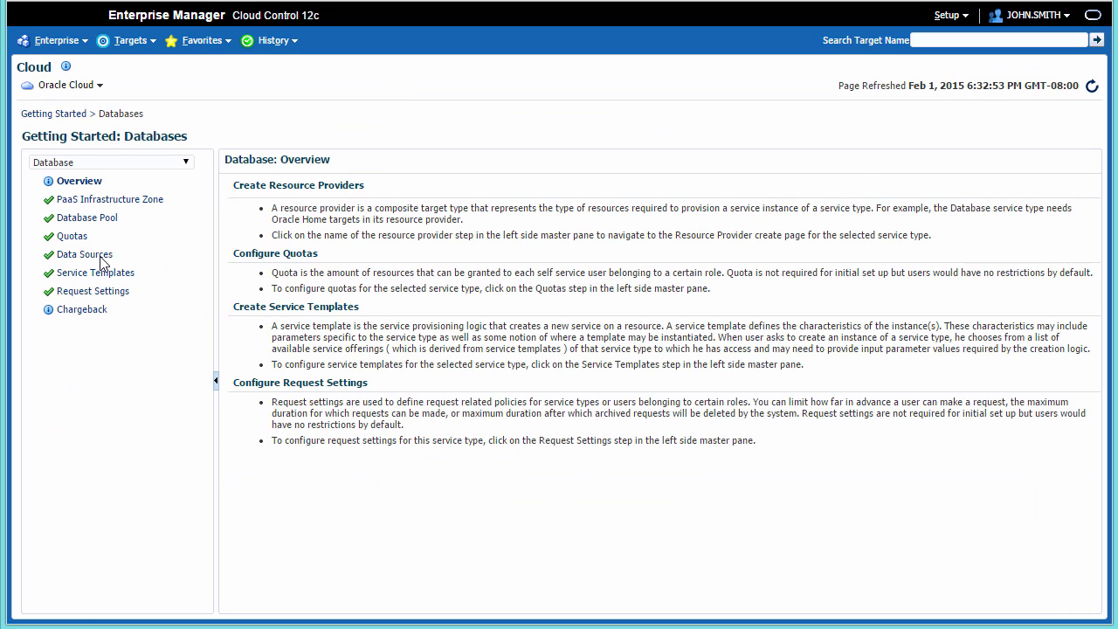
click(102, 257)
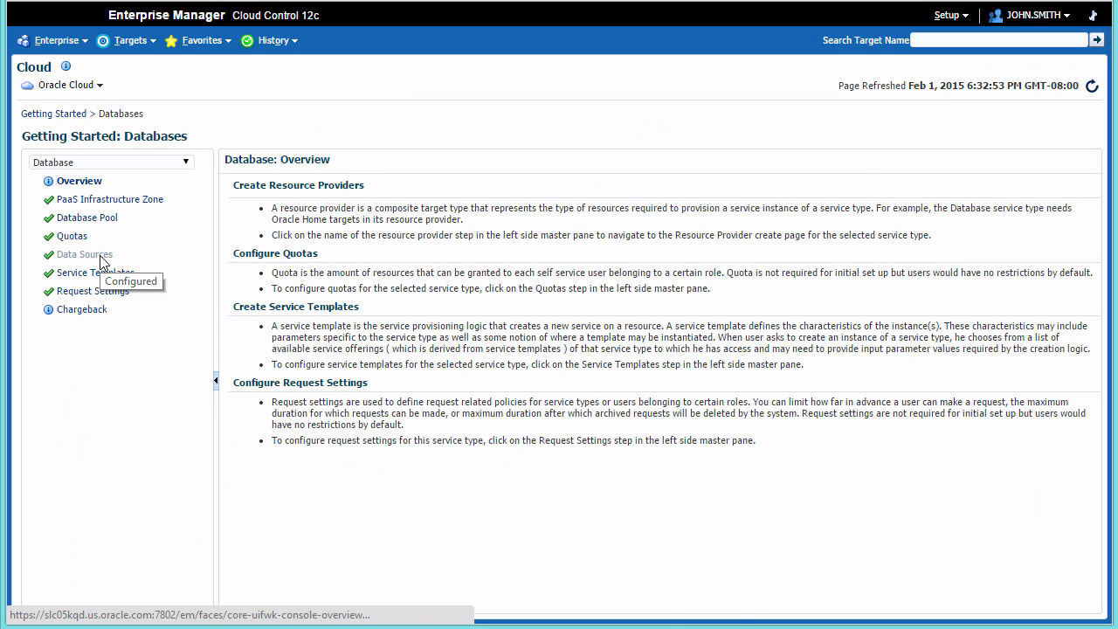
click(469, 328)
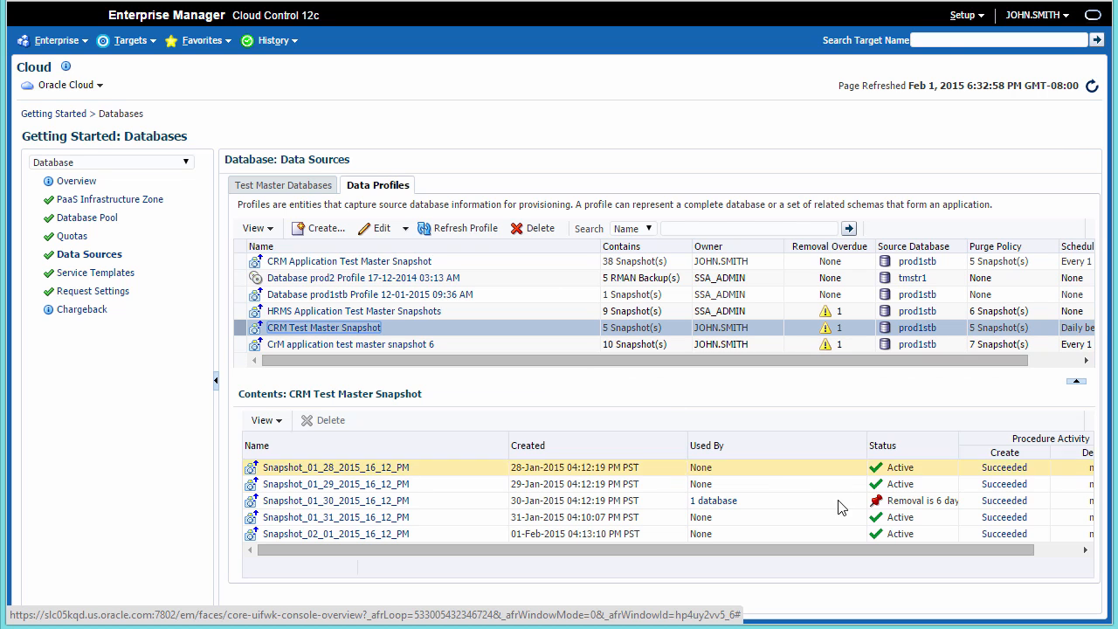
- Confirm crm00000 in Single Instance Database Pool1 was created from Snapshot_01_30_2015_16_12_PM
click(929, 519)
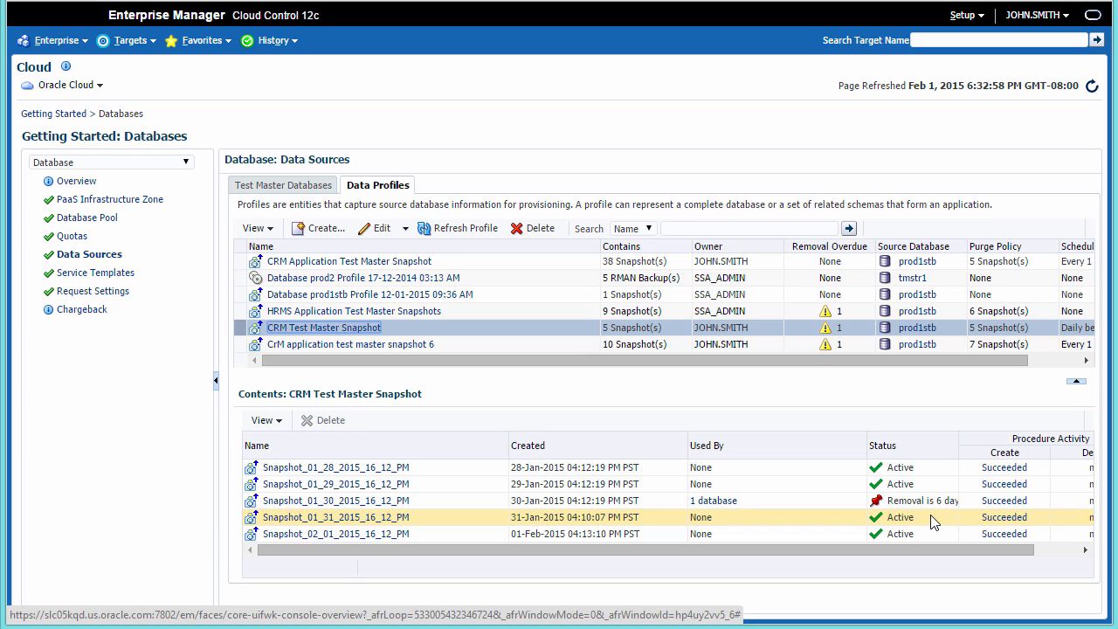
click(730, 502)
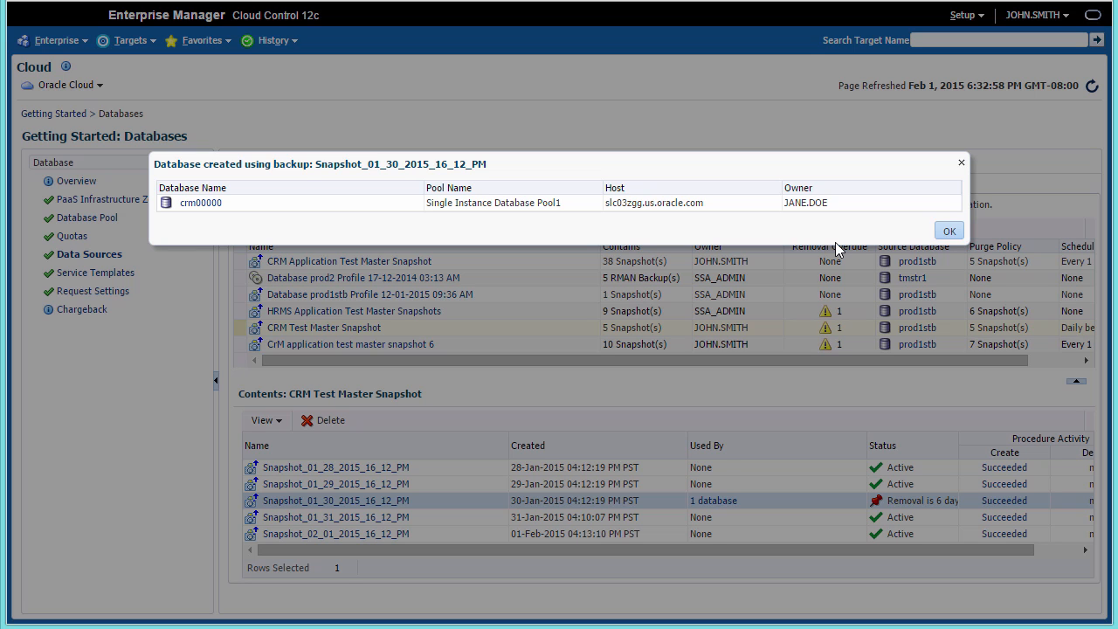
click(950, 230)
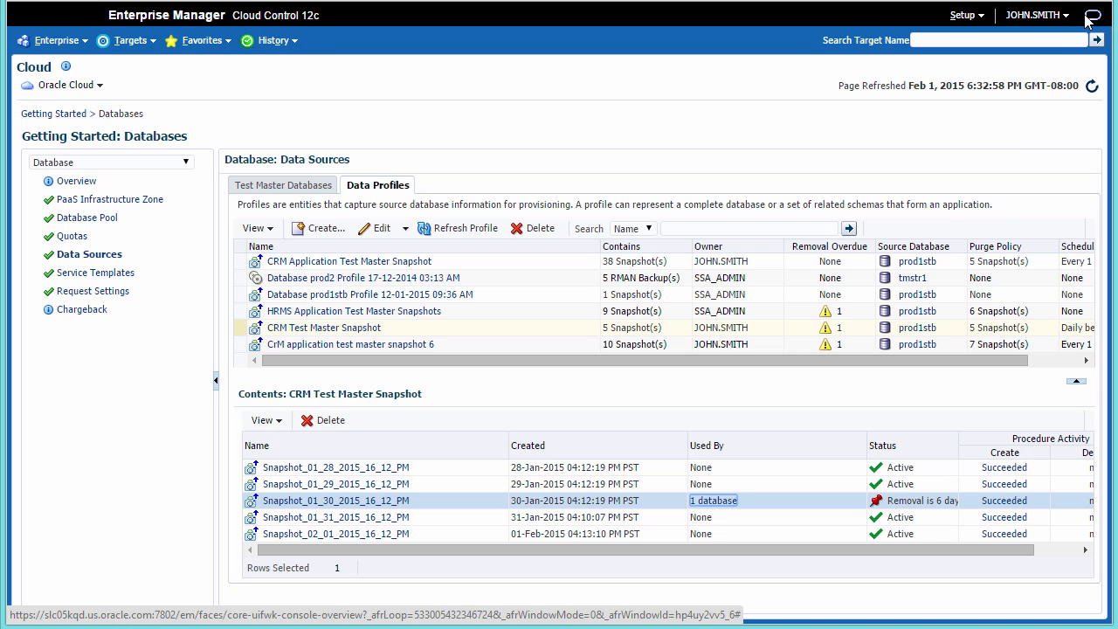
- Log out, sign in with the self-service user's credentials, and open the crm00000 database service
click(1066, 16)
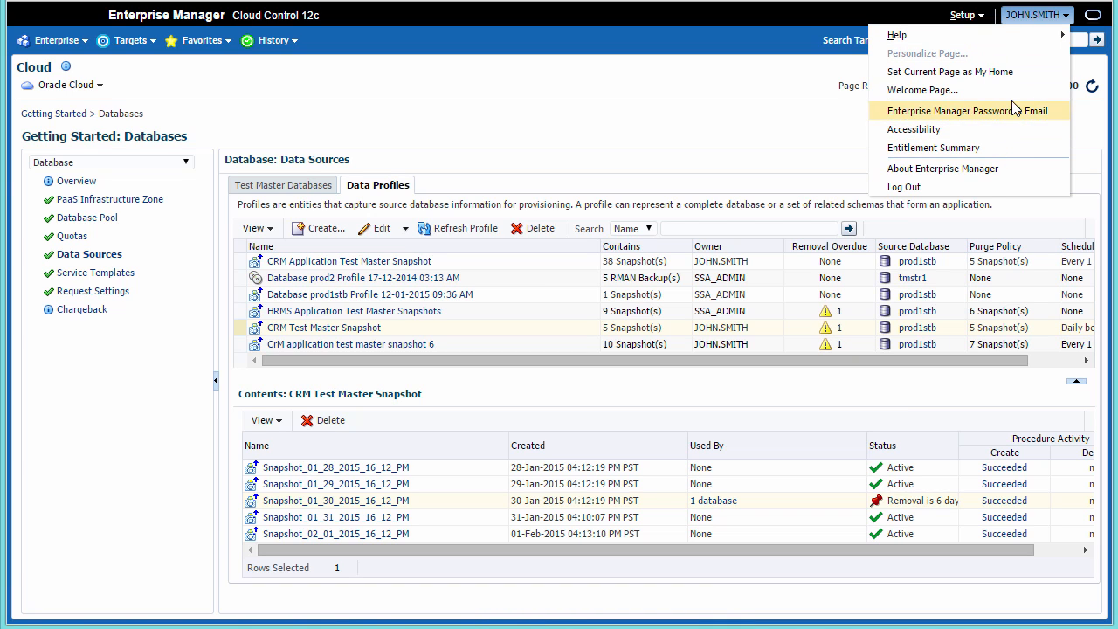
text(ane.doe)
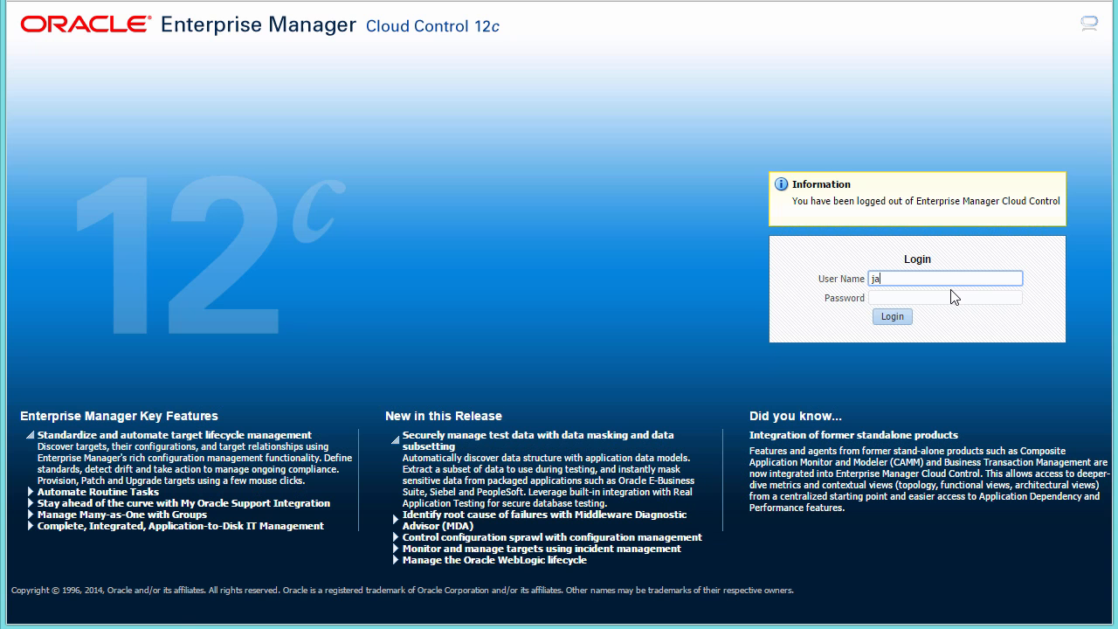
click(952, 297)
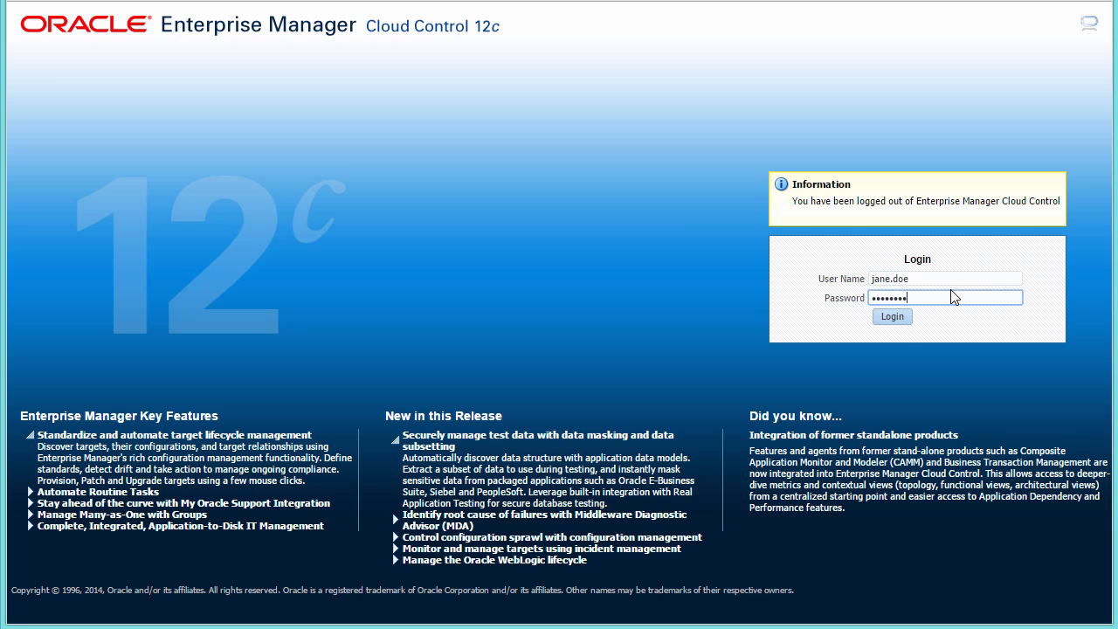
click(894, 318)
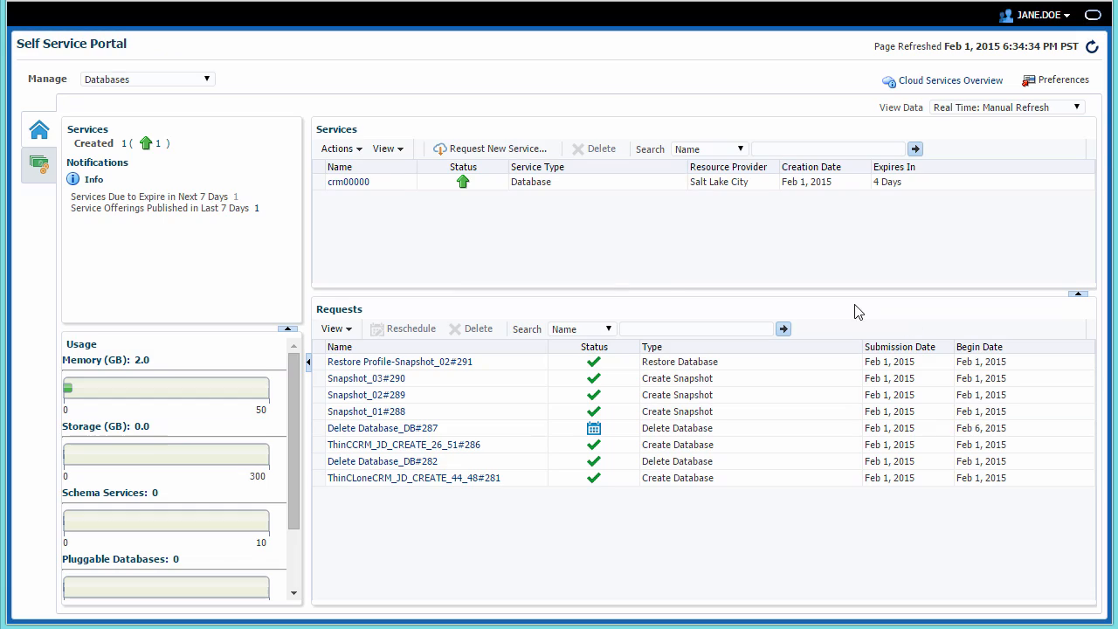
click(346, 185)
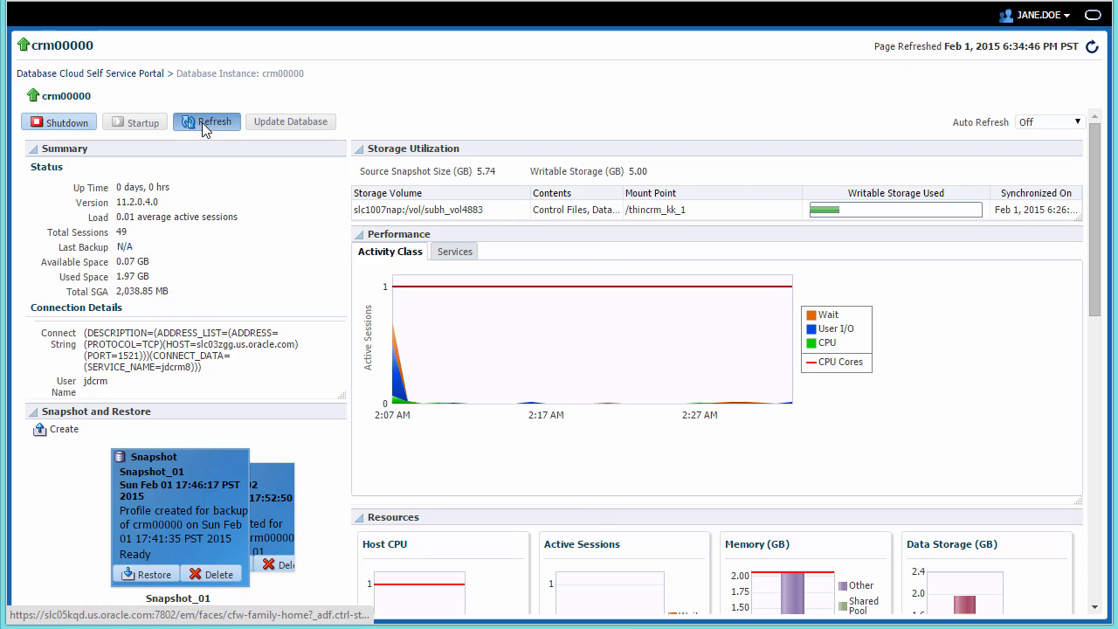
- Refresh crm00000 to the Feb 01 snapshot Snapshot_02_01_2015_16_13_PM, accepting the private snapshot purge
click(202, 122)
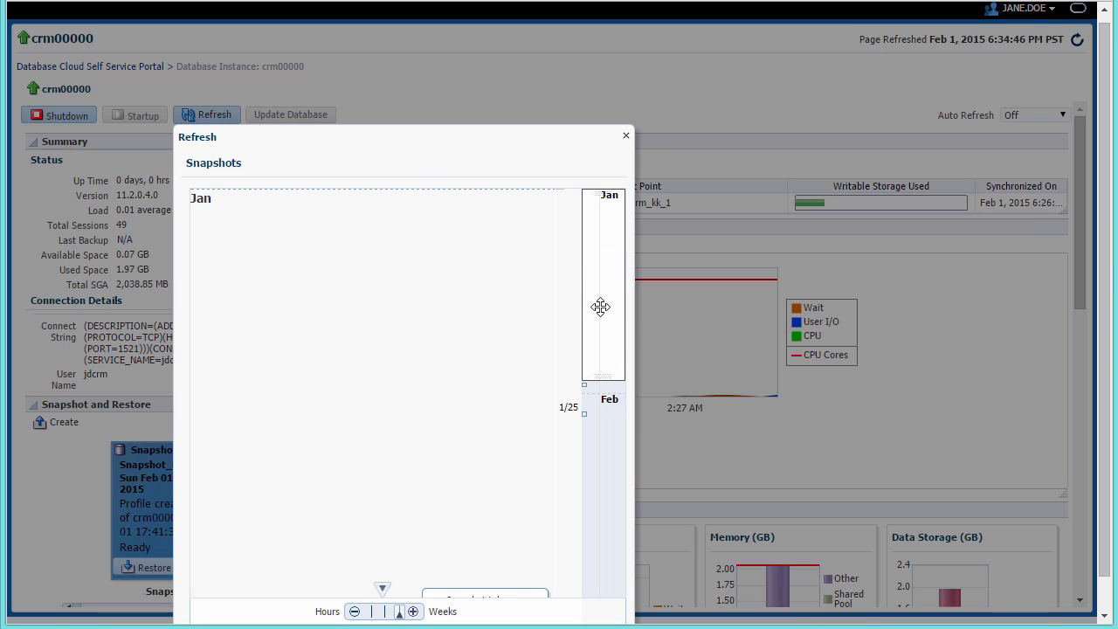
drag(601, 307, 609, 481)
click(516, 320)
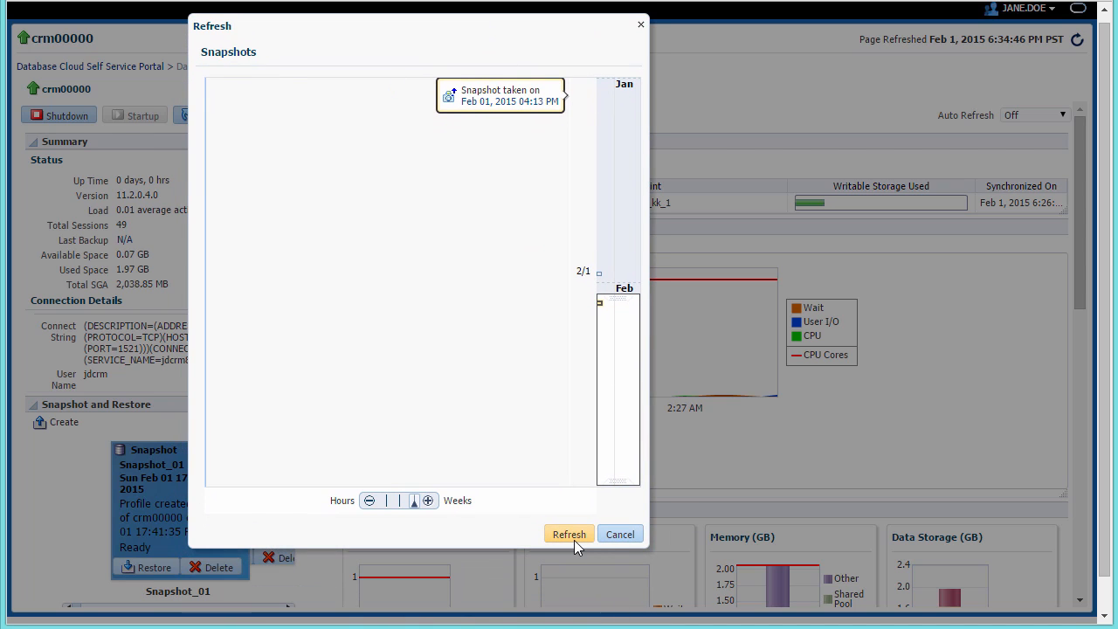
click(574, 540)
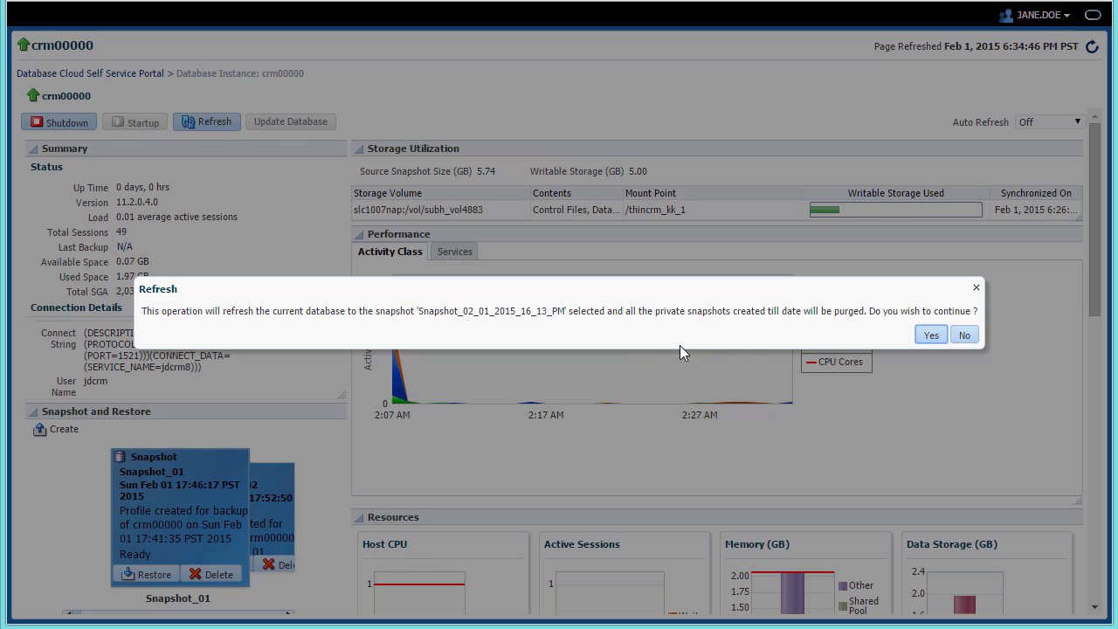
click(928, 334)
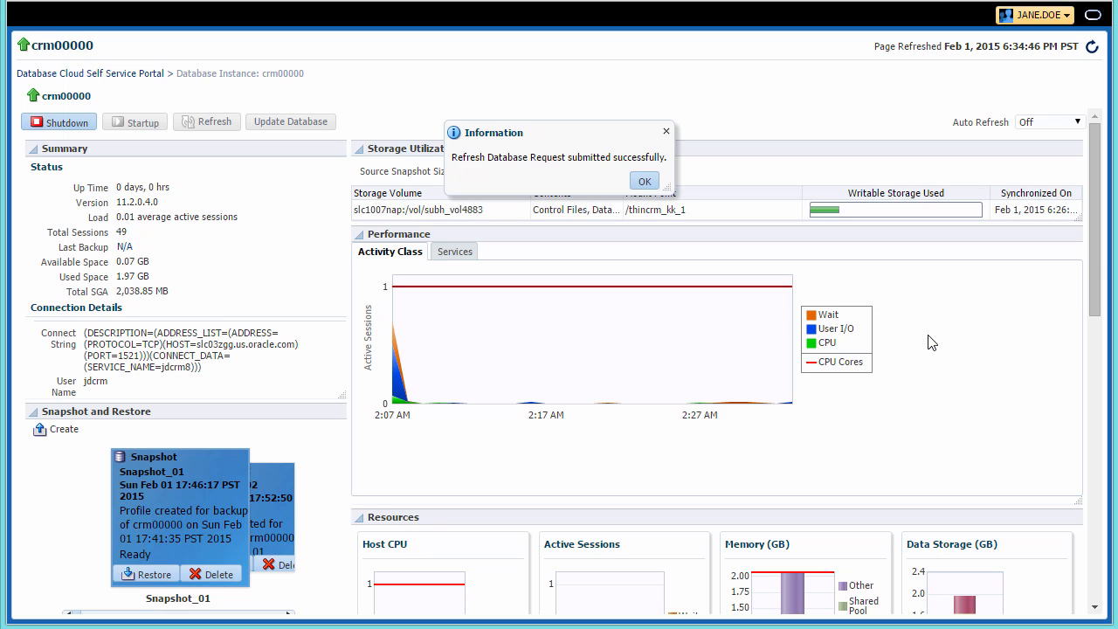
click(645, 182)
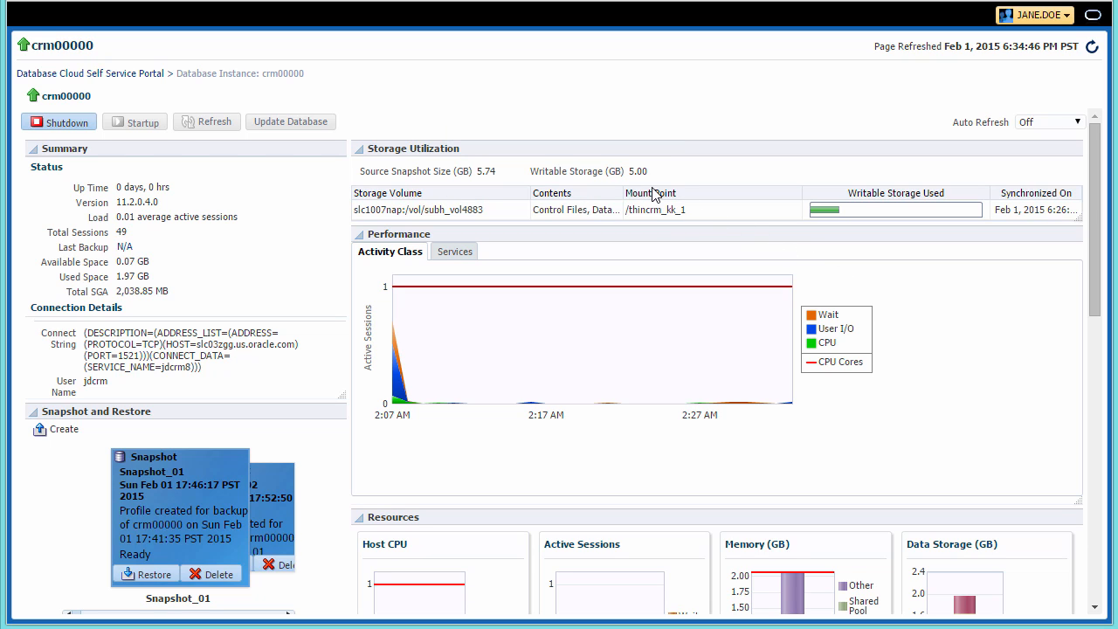
- On the Self Service Portal, set View Data to Real Time: 30 Seconds Refresh and select crm00000
click(131, 75)
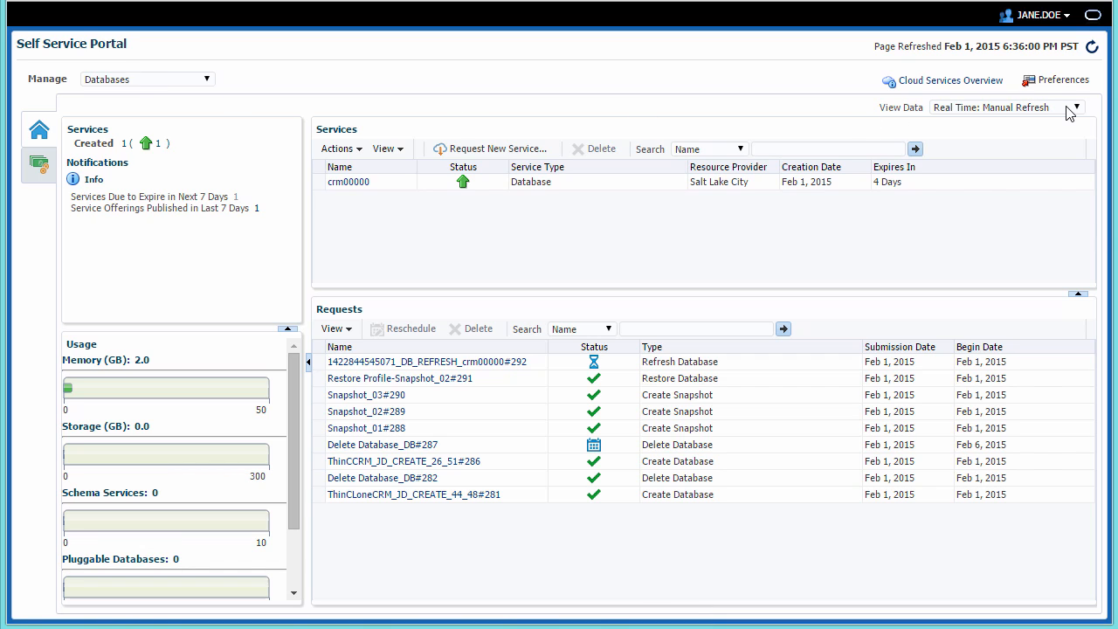
click(1074, 108)
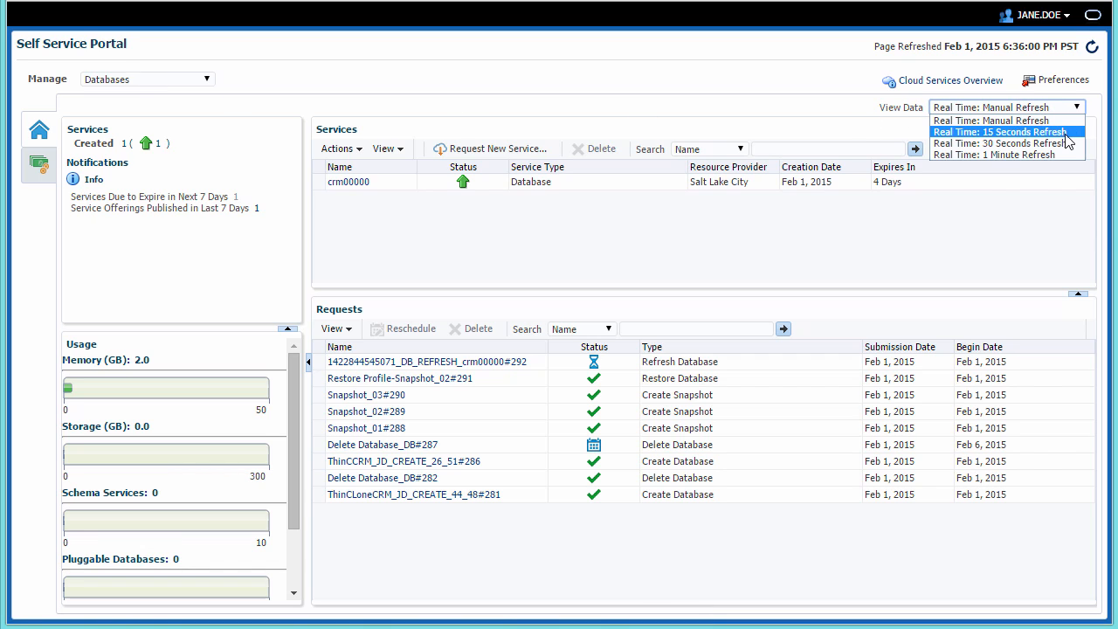
click(1068, 144)
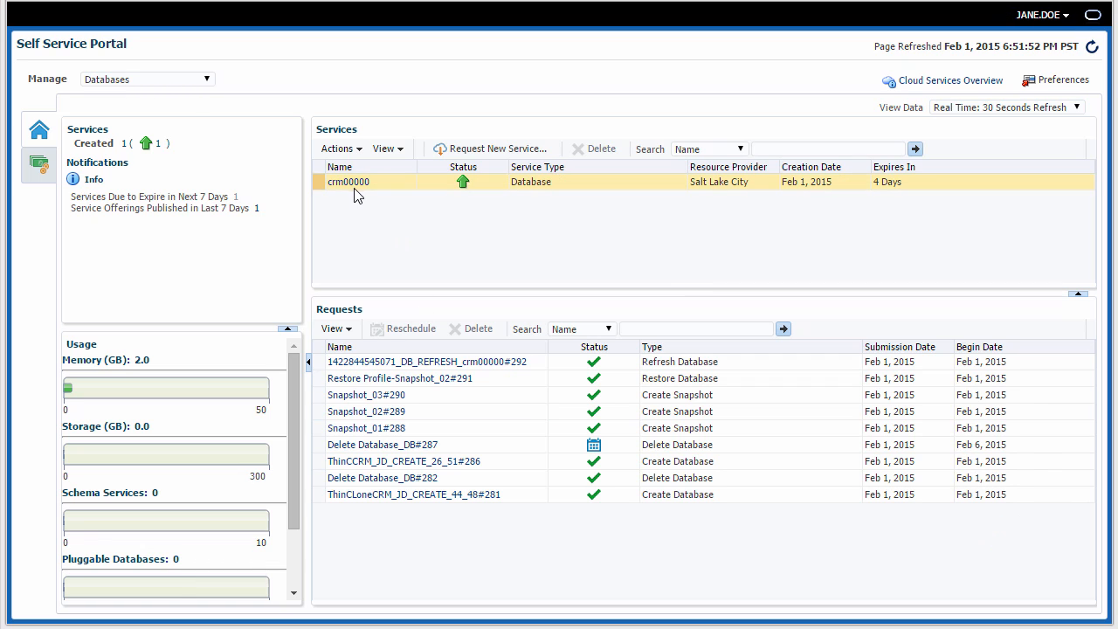
click(355, 189)
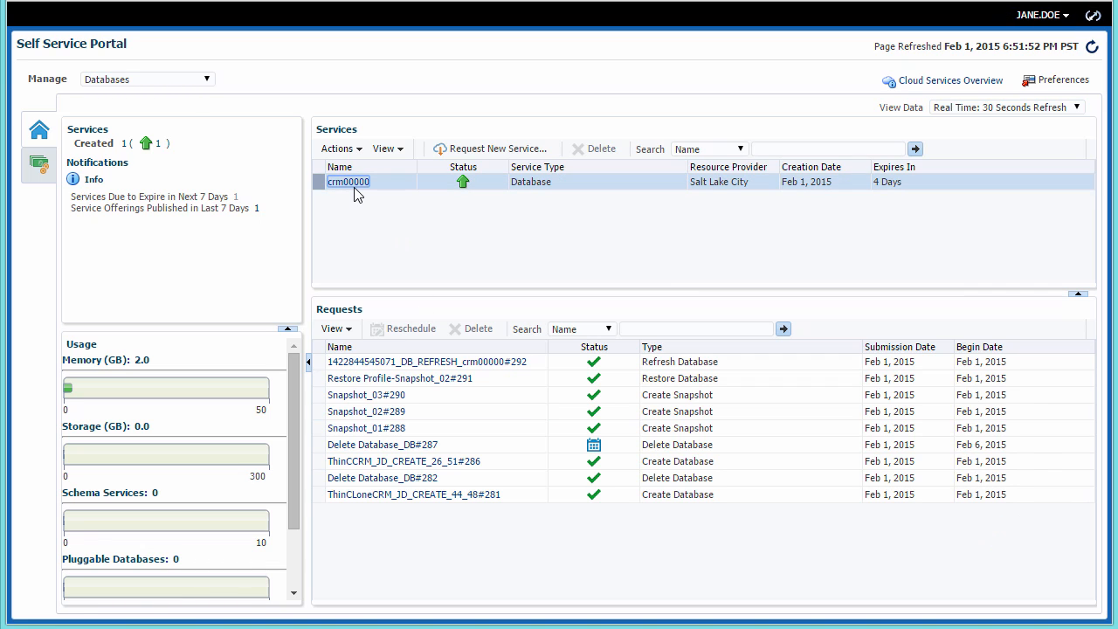